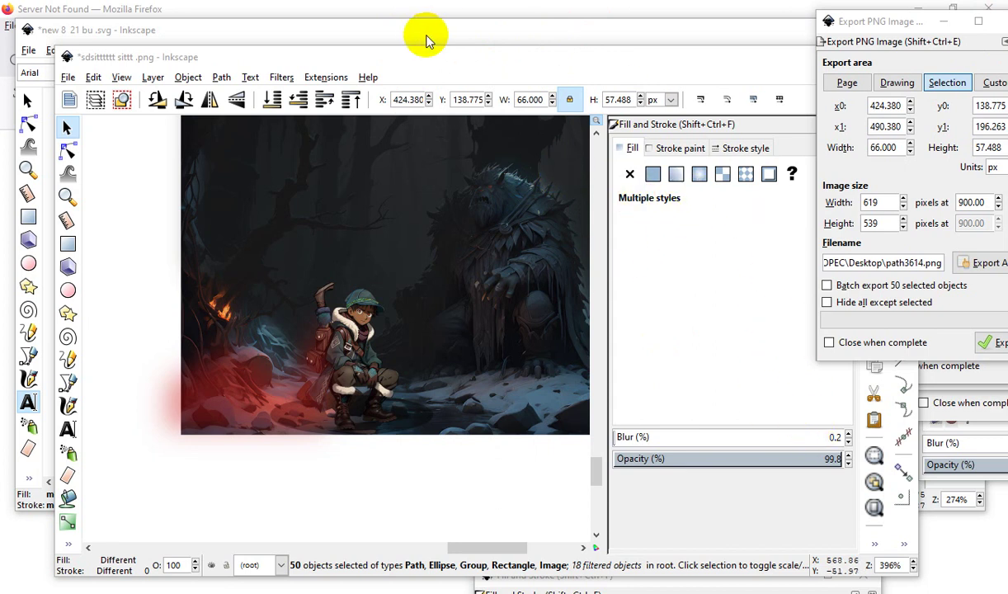
Clear the selection of all objects in the drawing.
left_click(462, 106)
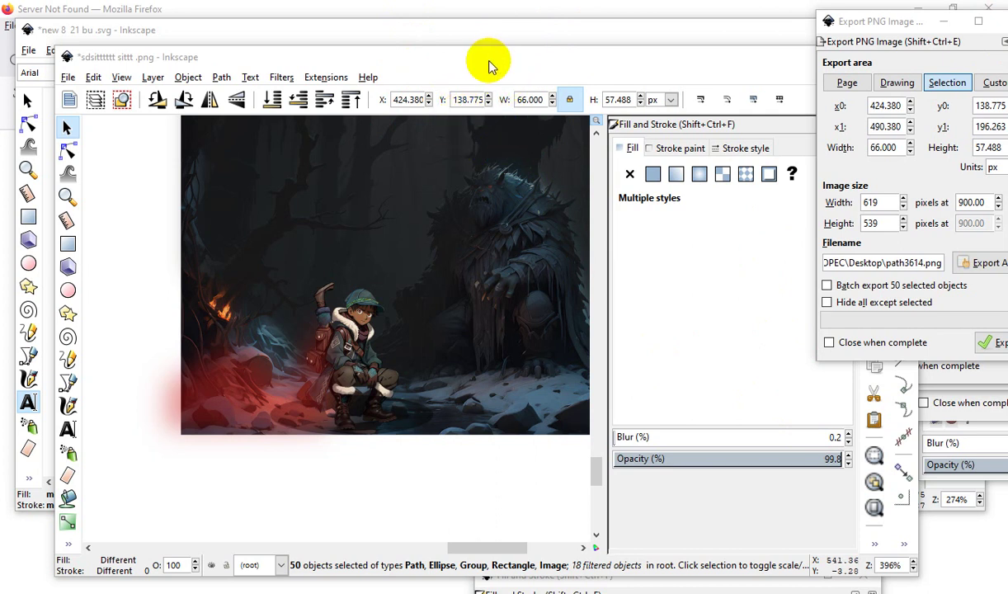
left_click(458, 158)
left_click(301, 474)
left_click(398, 213)
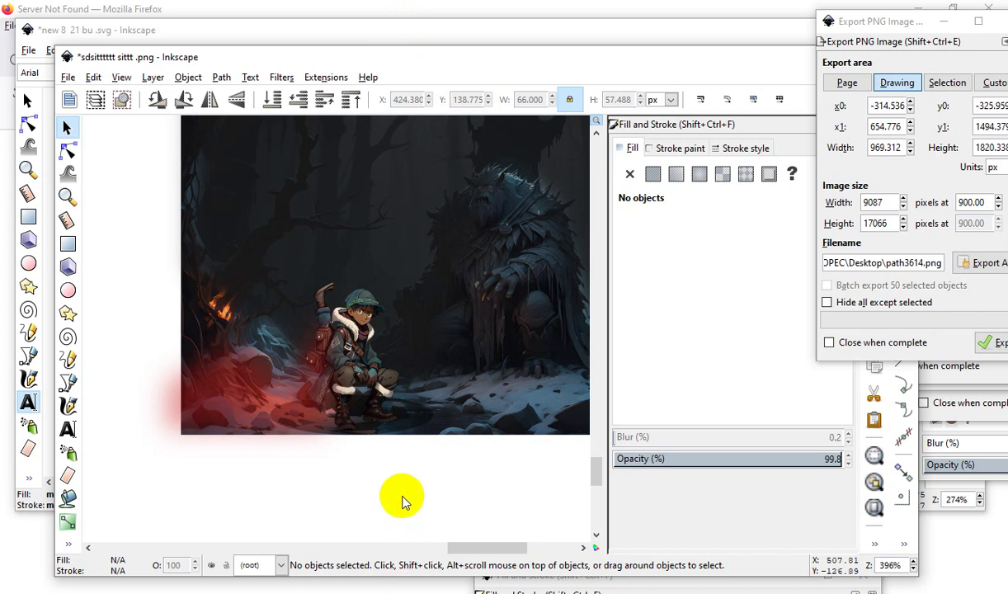
left_click(417, 405)
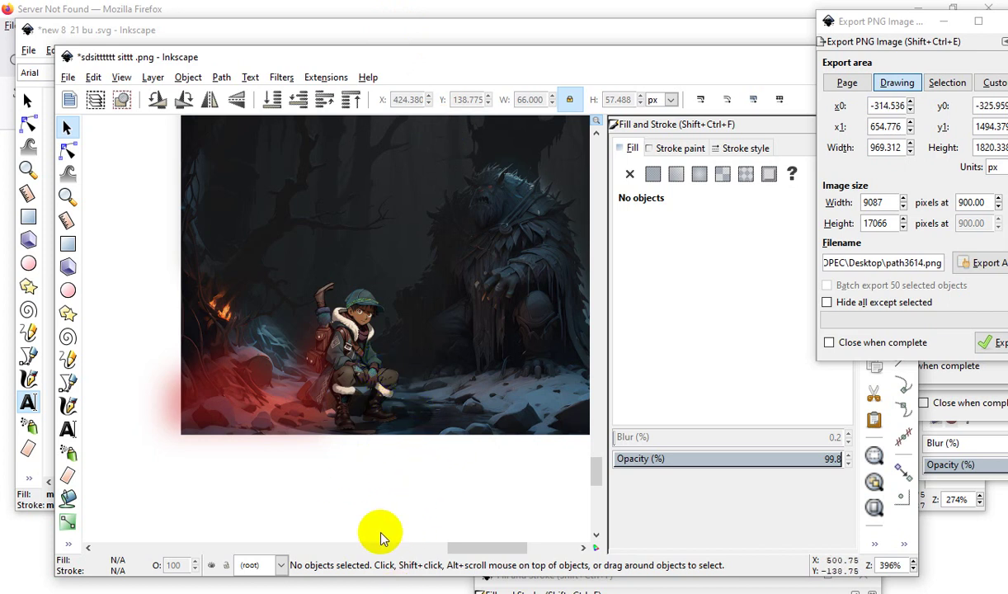
Examine the dark forest scene with the seated boy and the character artwork placed around it.
scroll(315, 434, "down", 3)
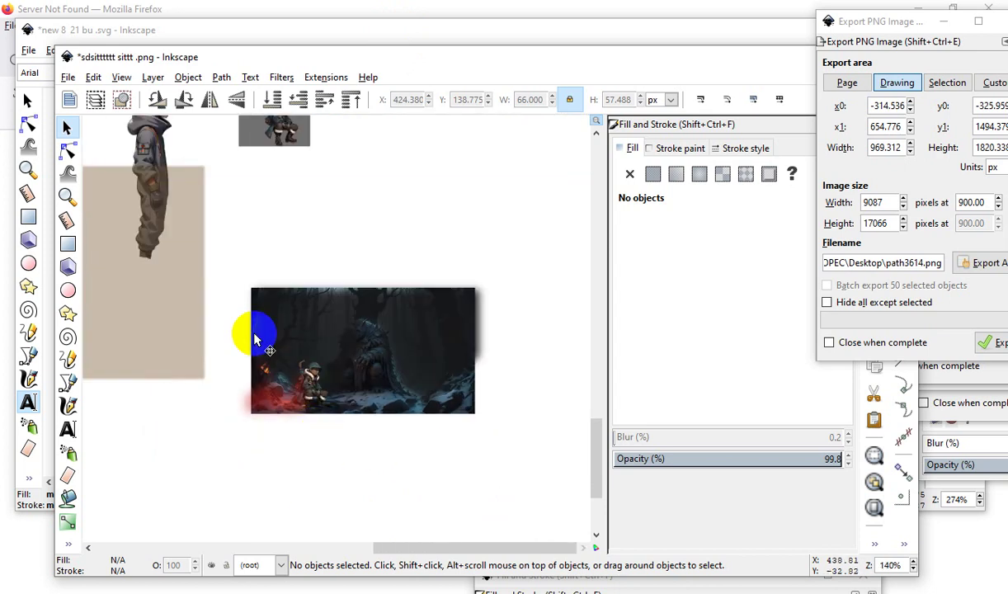
scroll(254, 338, "down", 2)
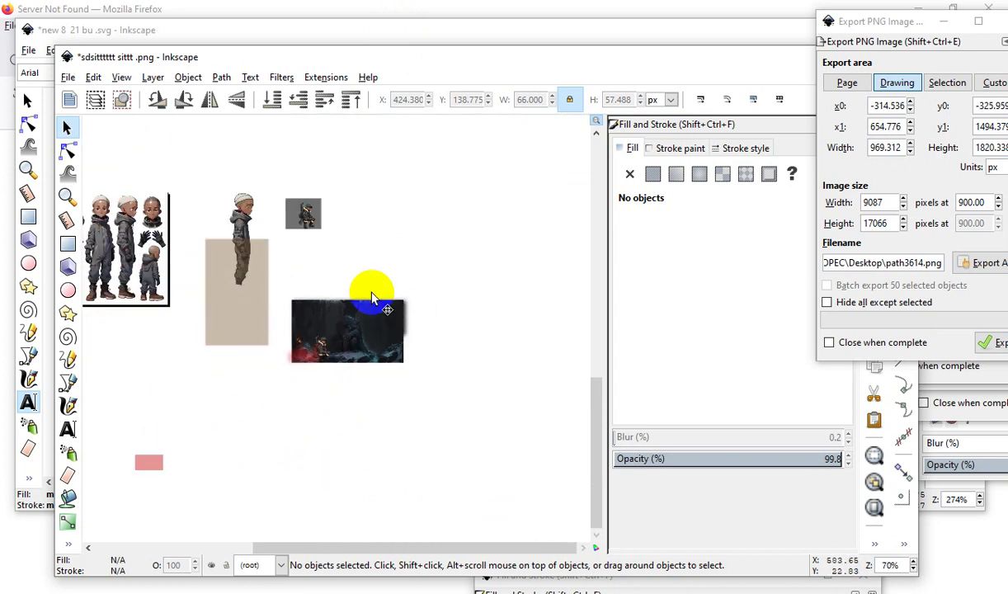
scroll(344, 325, "up", 2)
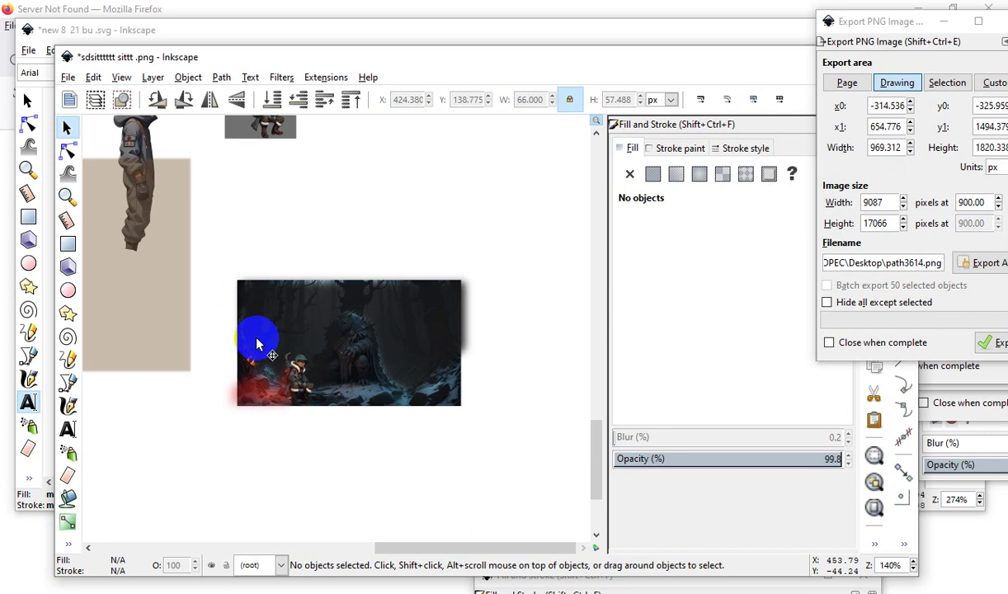
scroll(289, 338, "up", 1, "ctrl")
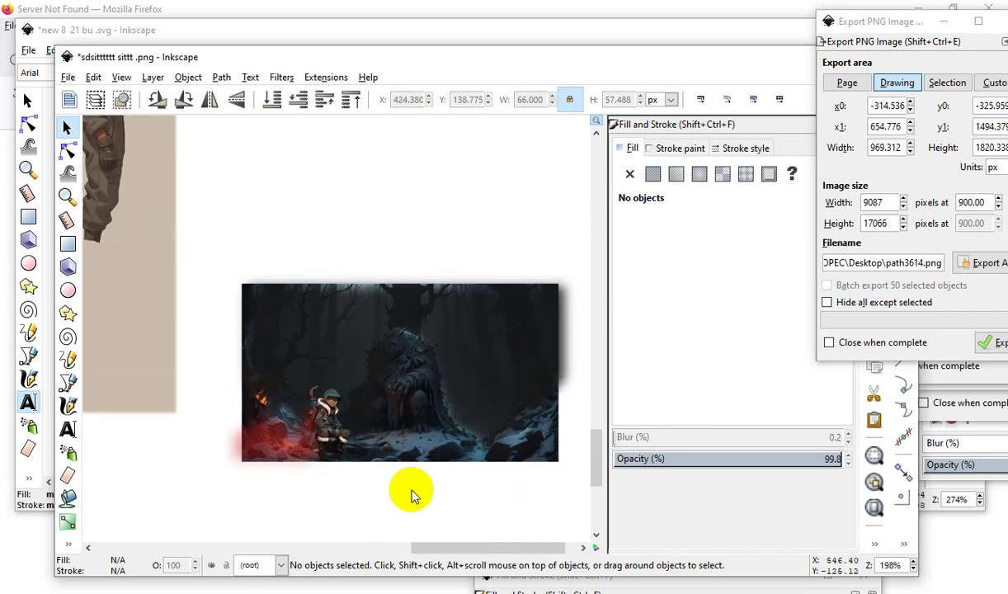
left_click(407, 466)
mouse_move(407, 462)
left_mouse_down()
mouse_move(327, 359)
mouse_move(343, 367)
mouse_move(330, 317)
left_mouse_up()
left_click(446, 400)
left_click_drag(468, 408, 264, 342)
left_click(405, 326)
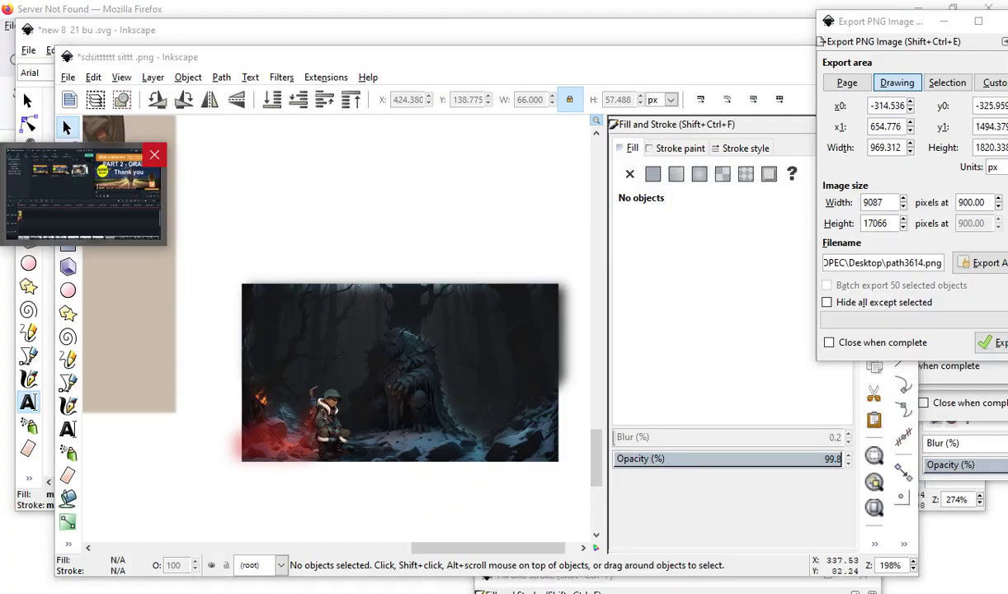
Switch to Wondershare Filmora9 to check the video export's progress and return to the Inkscape drawing with the forest scene.
left_click(2, 196)
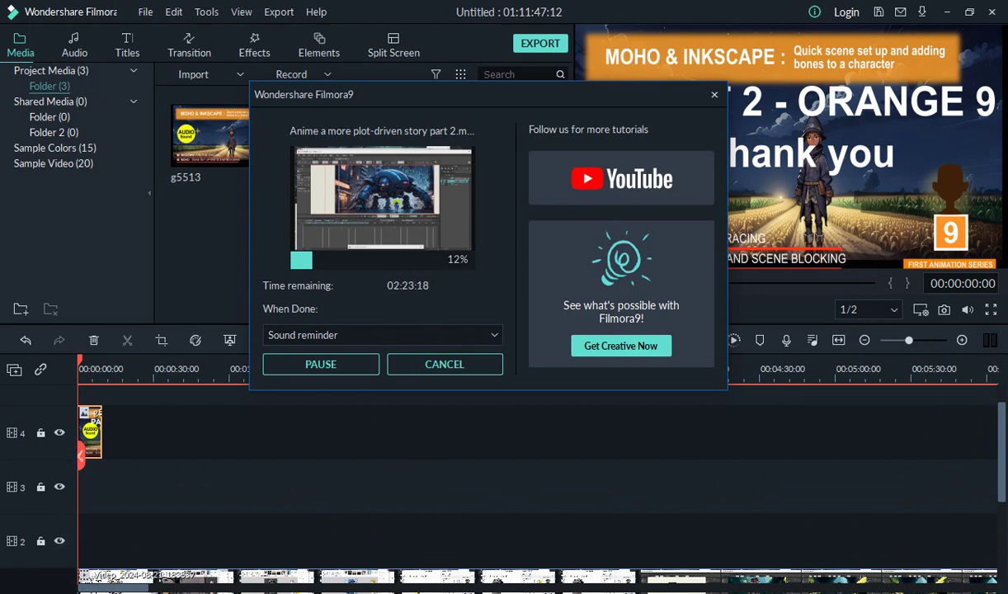
mouse_move(82, 396)
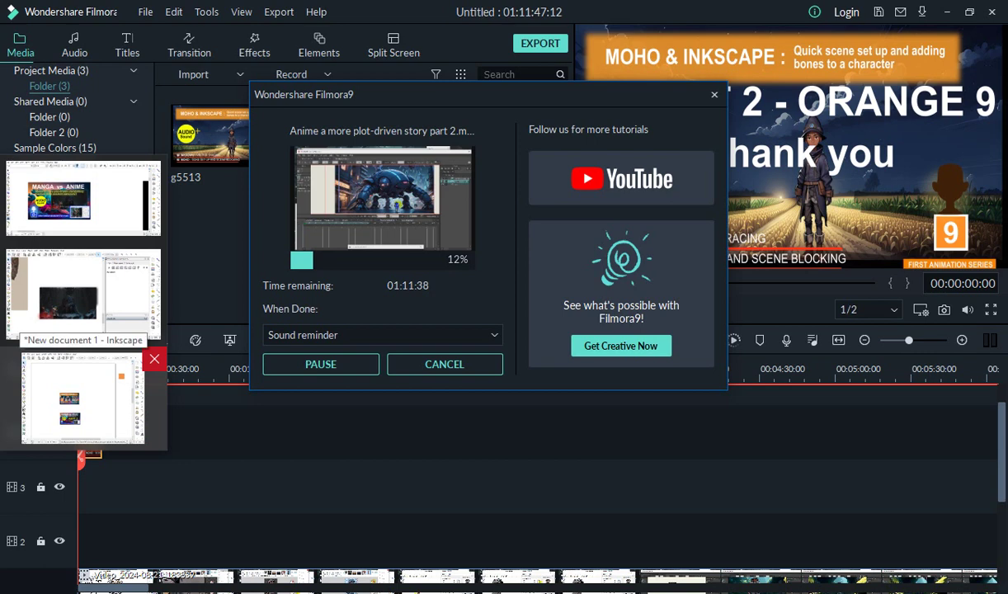
left_click(82, 398)
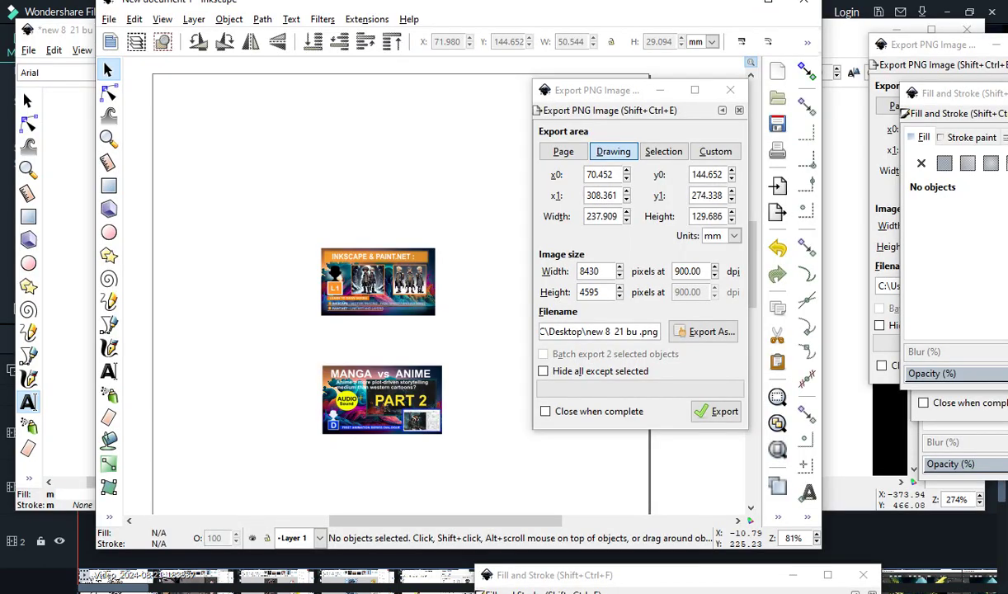
key("alt+Tab")
Examine the standing character, the beige rectangle and the seated boy in the forest scene at different magnifications.
scroll(379, 341, "down", 2)
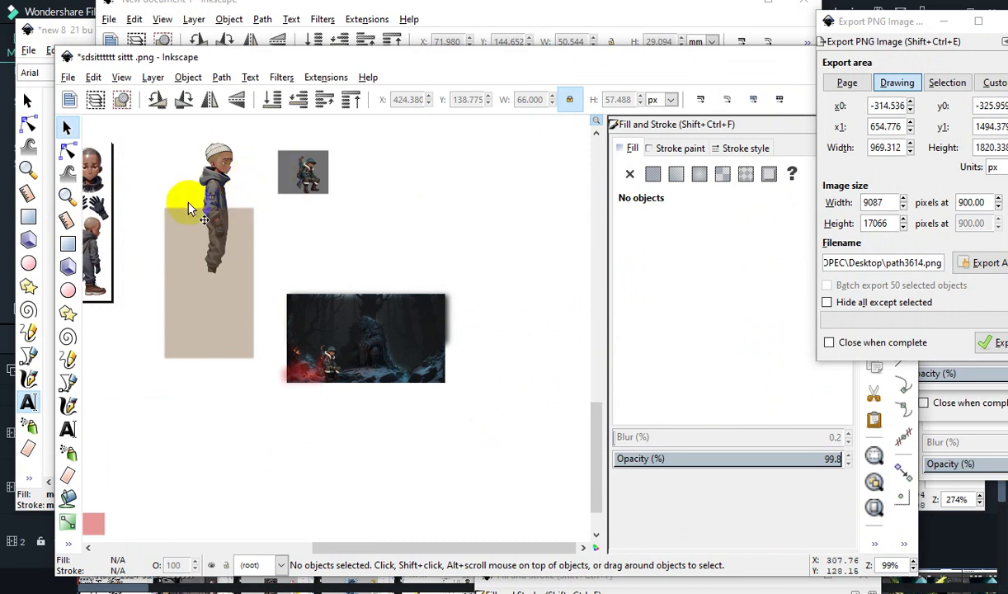
scroll(169, 158, "up", 1)
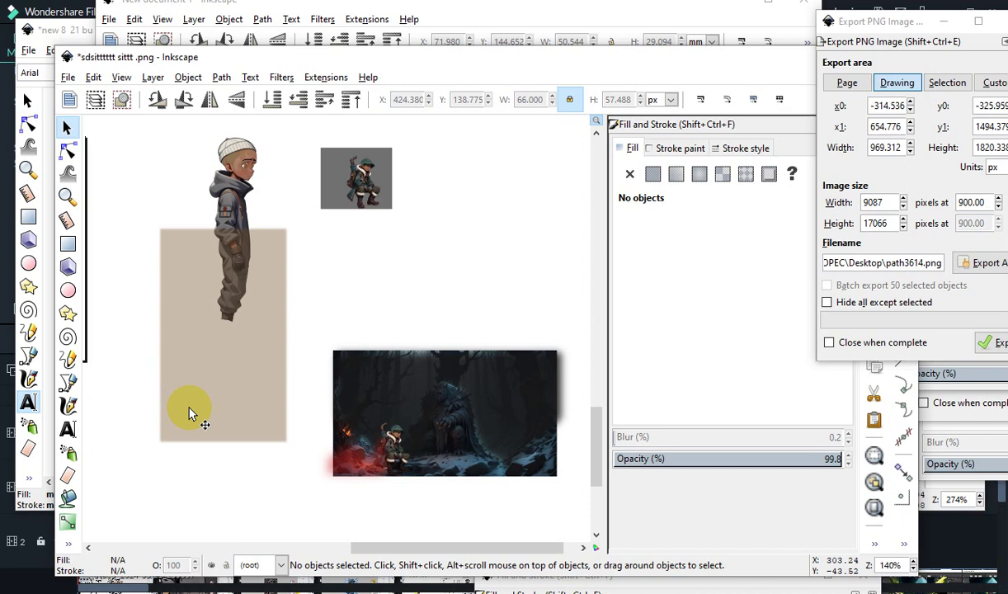
scroll(188, 413, "up", 1)
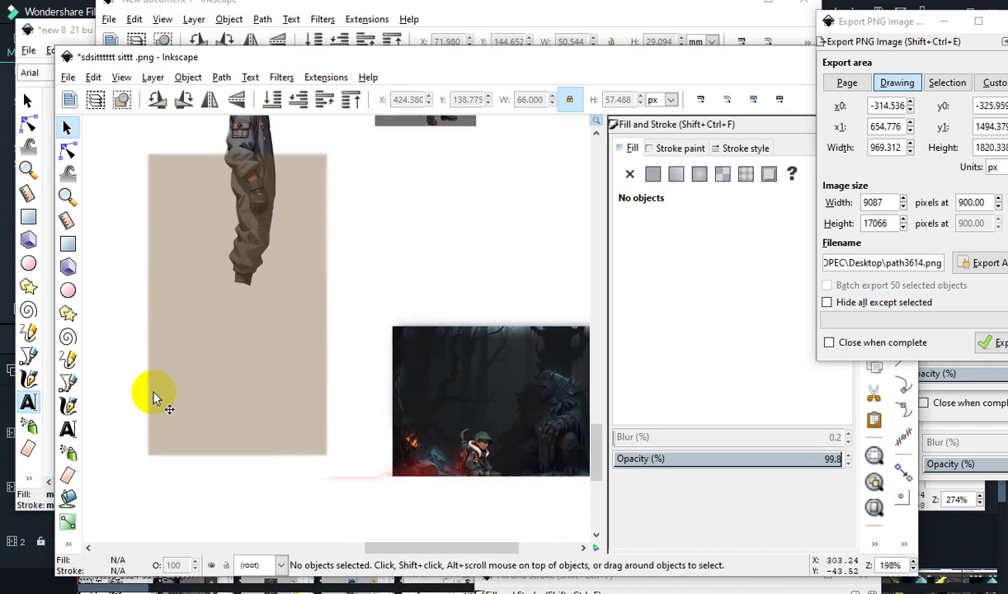
scroll(493, 365, "down", 2)
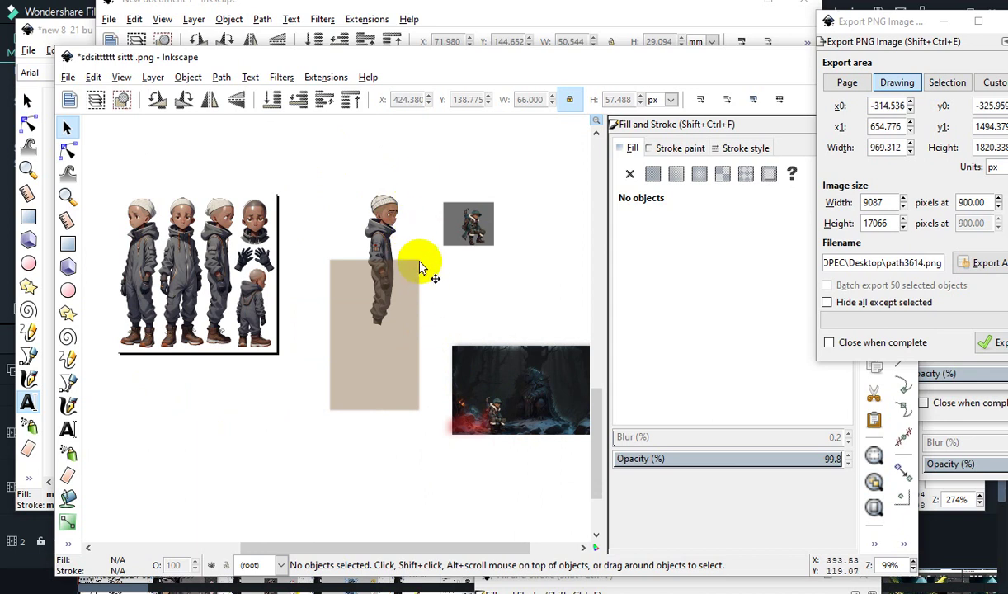
scroll(423, 265, "up", 2)
scroll(258, 230, "down", 1)
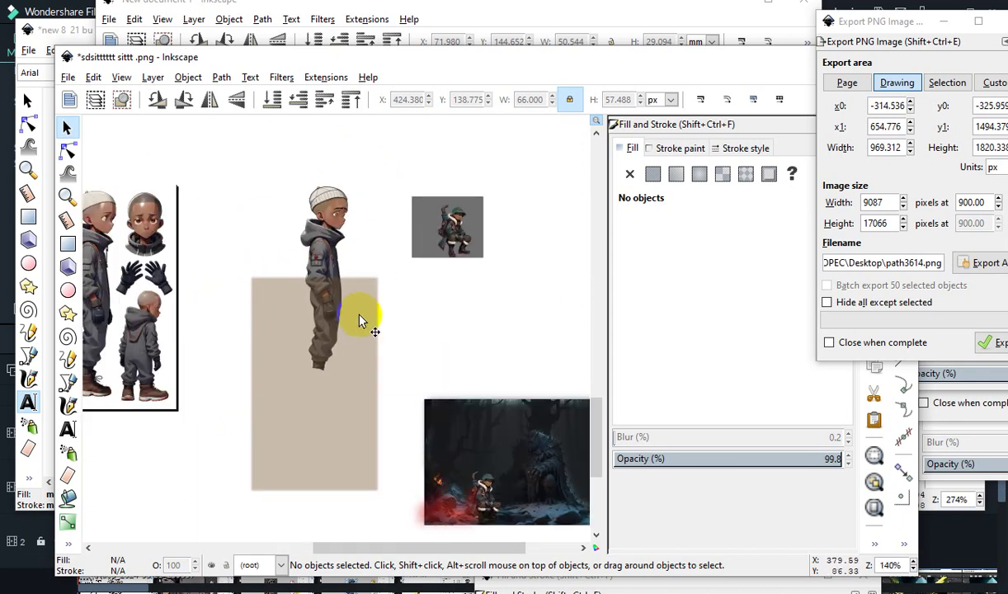
scroll(446, 466, "up", 3)
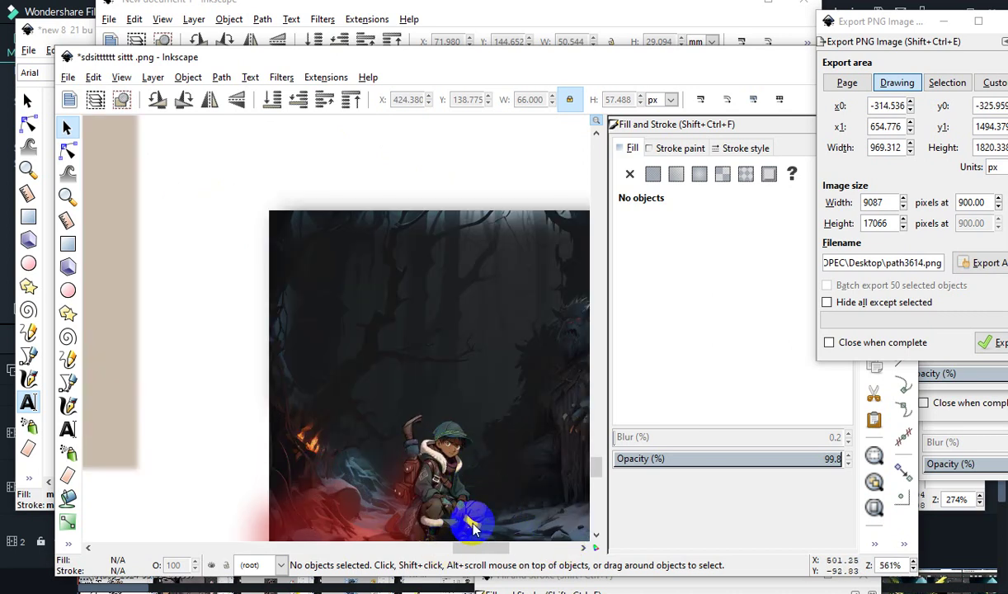
scroll(250, 235, "down", 3)
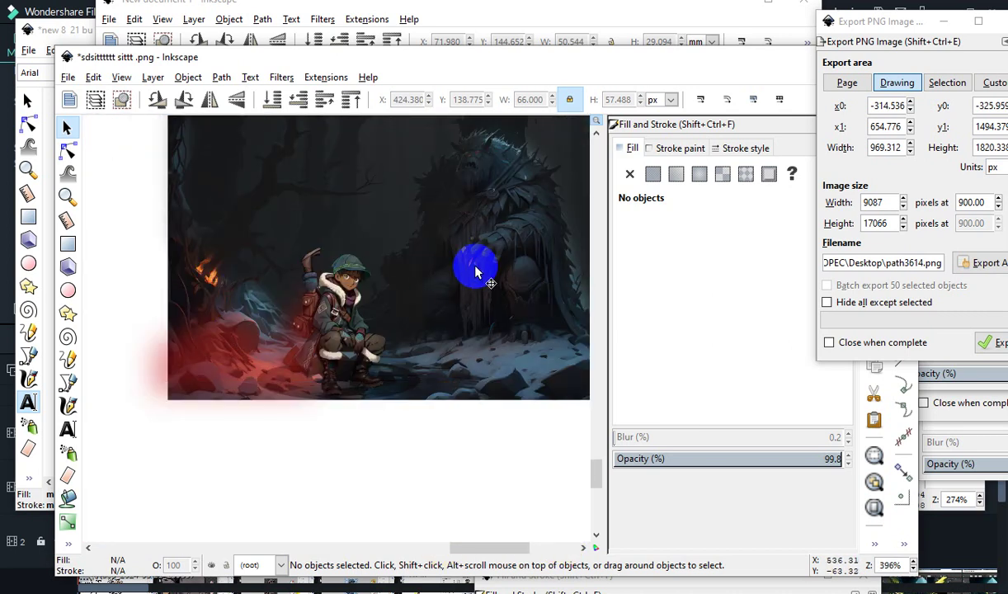
scroll(353, 367, "up", 4)
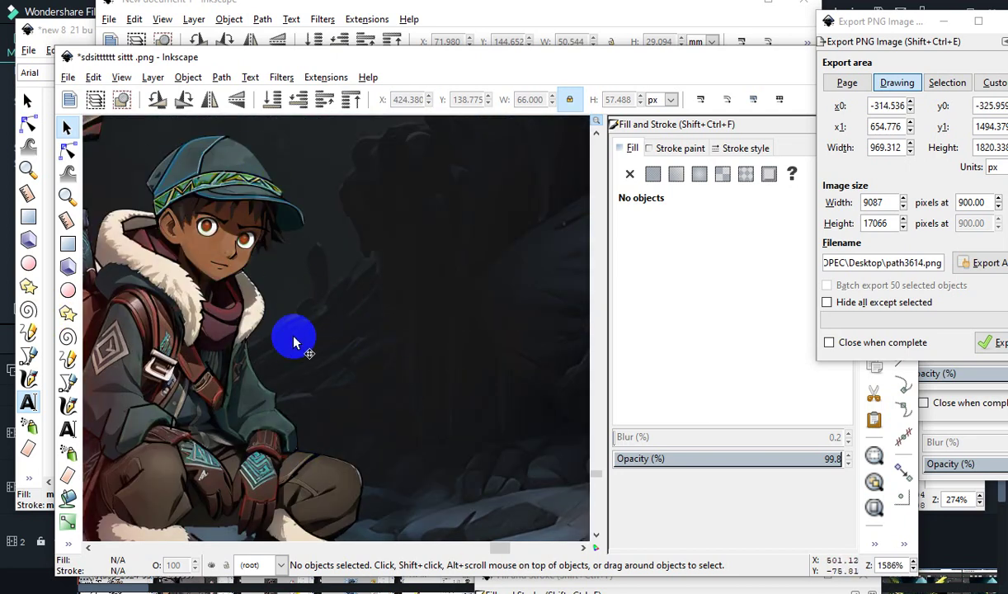
Rearrange the drawing window and the Export PNG Image window so the canvas and Fill and Stroke settings are unobstructed.
left_click_drag(679, 11, 517, 43)
left_click_drag(825, 40, 961, 115)
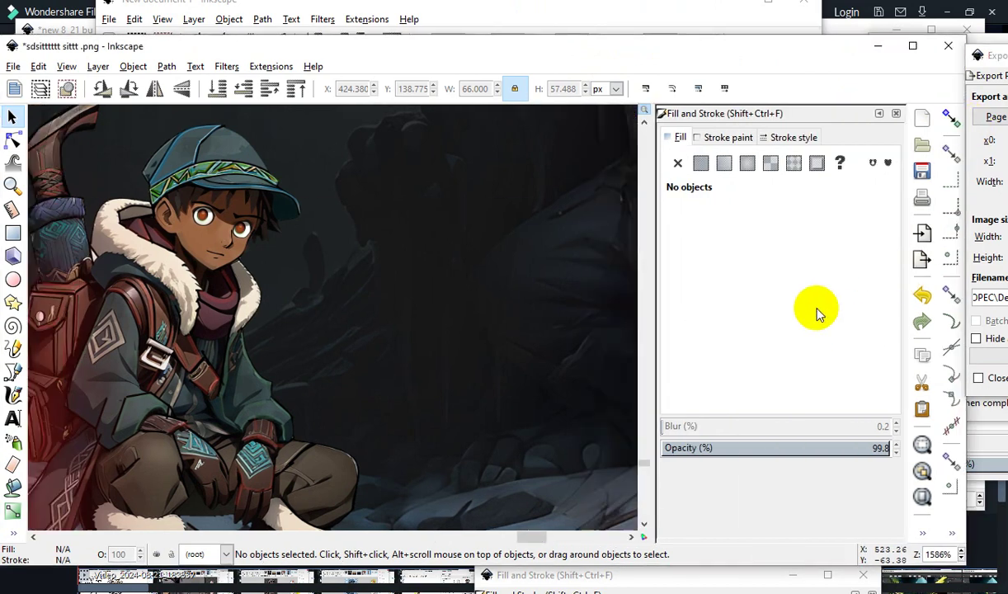
Inspect the seated boy's clothing and the red glow around him, and check the beige rectangle's fill settings.
scroll(468, 366, "down", 1)
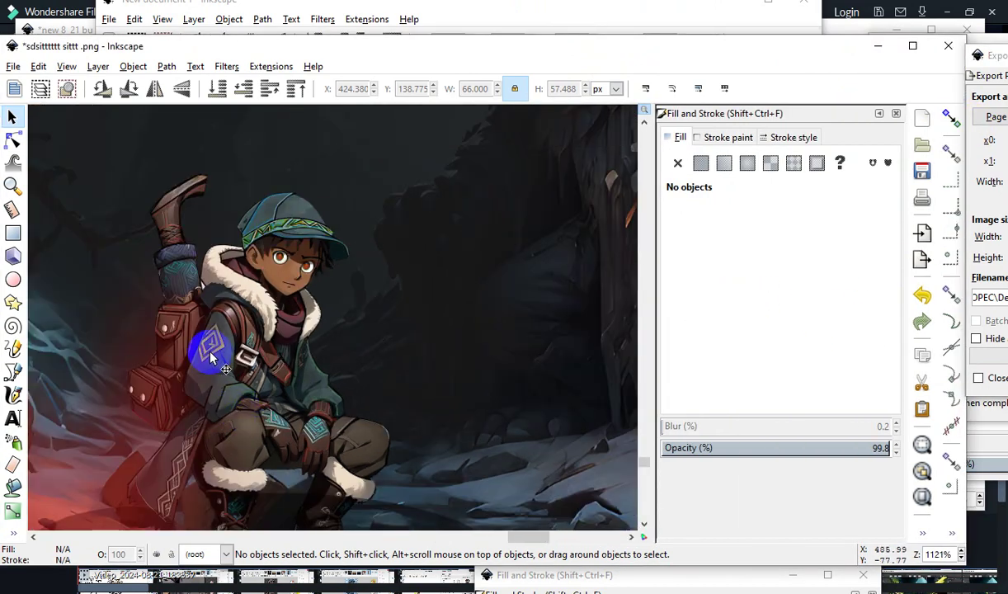
scroll(143, 398, "up", 1)
scroll(132, 381, "up", 2)
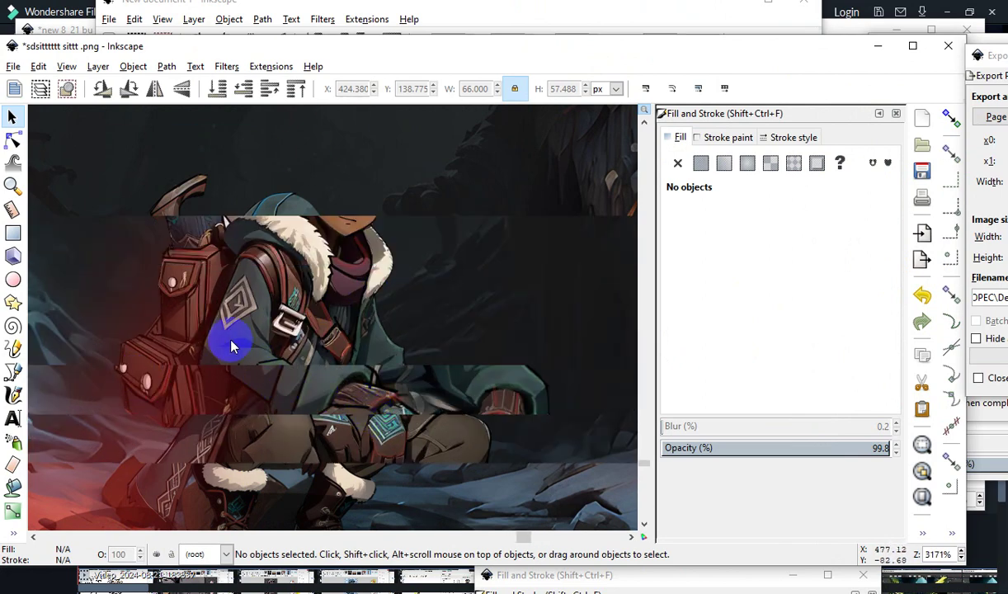
scroll(441, 272, "down", 1)
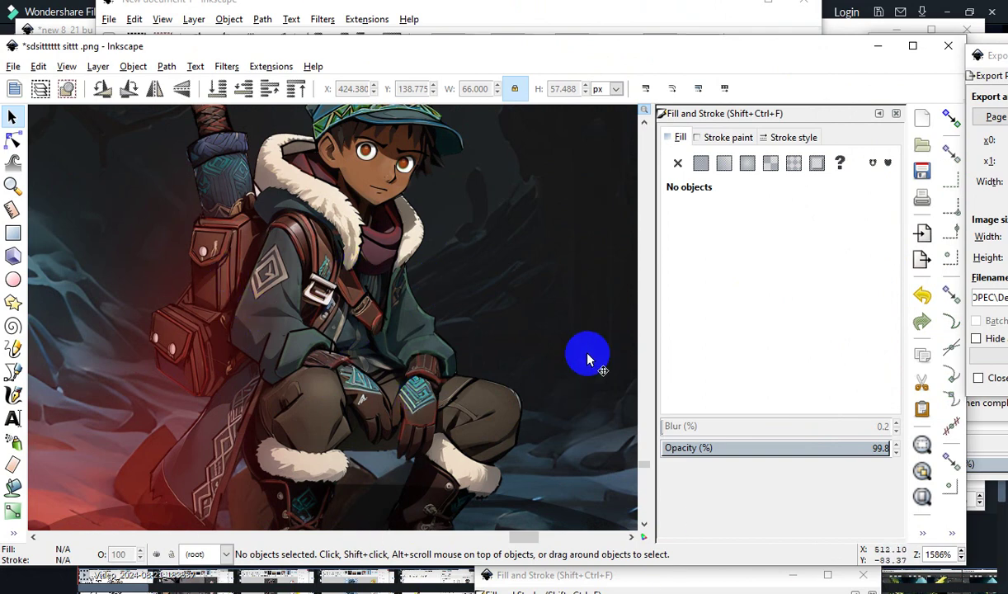
scroll(462, 343, "down", 1)
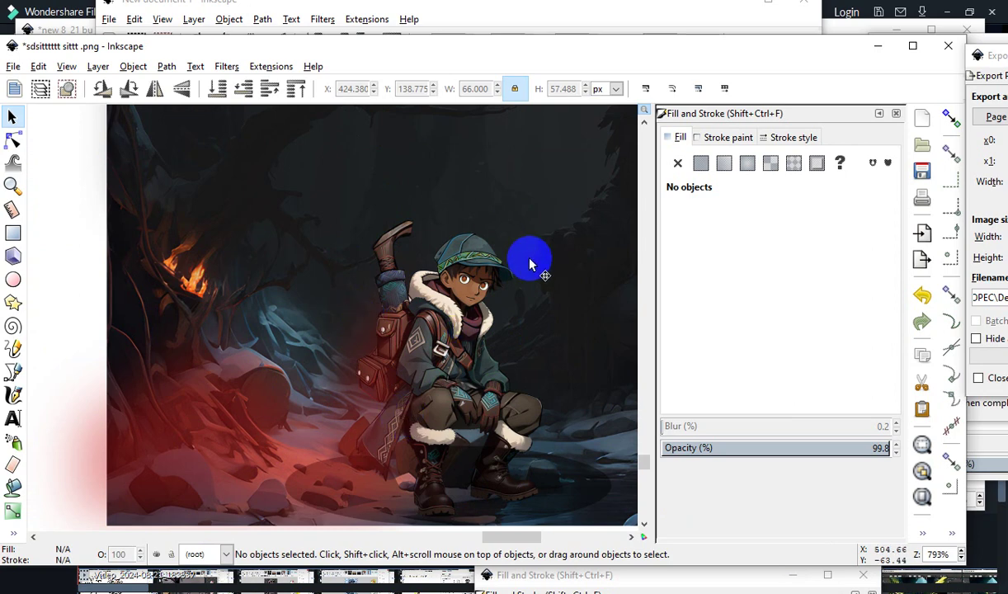
scroll(512, 271, "up", 1)
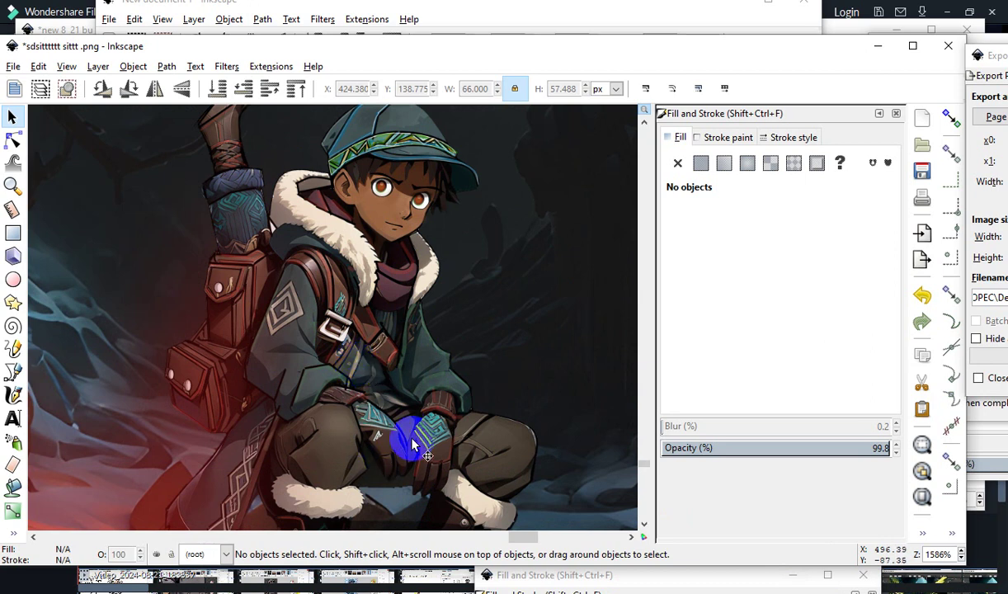
scroll(497, 310, "down", 1)
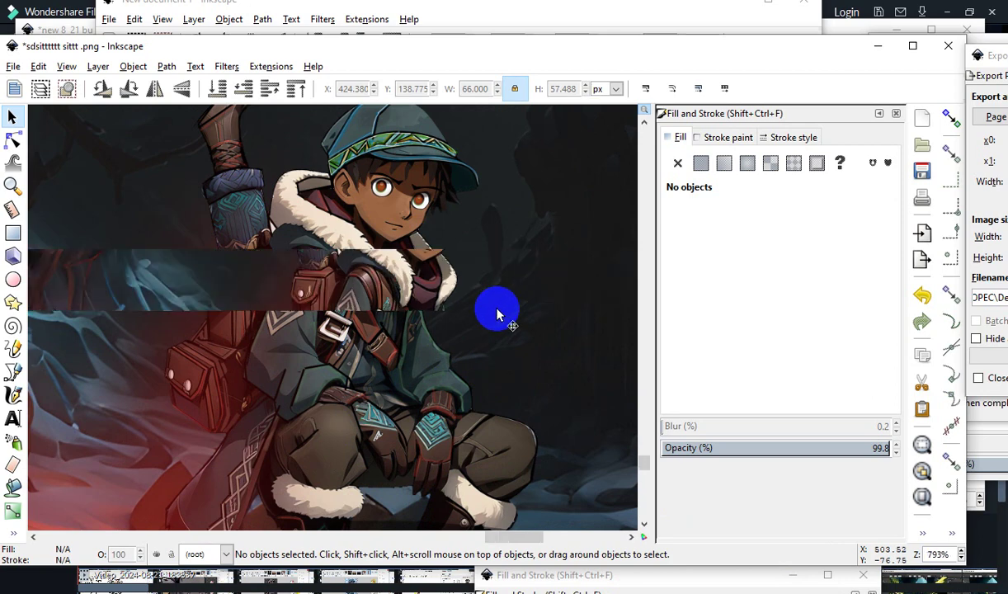
scroll(495, 413, "down", 1)
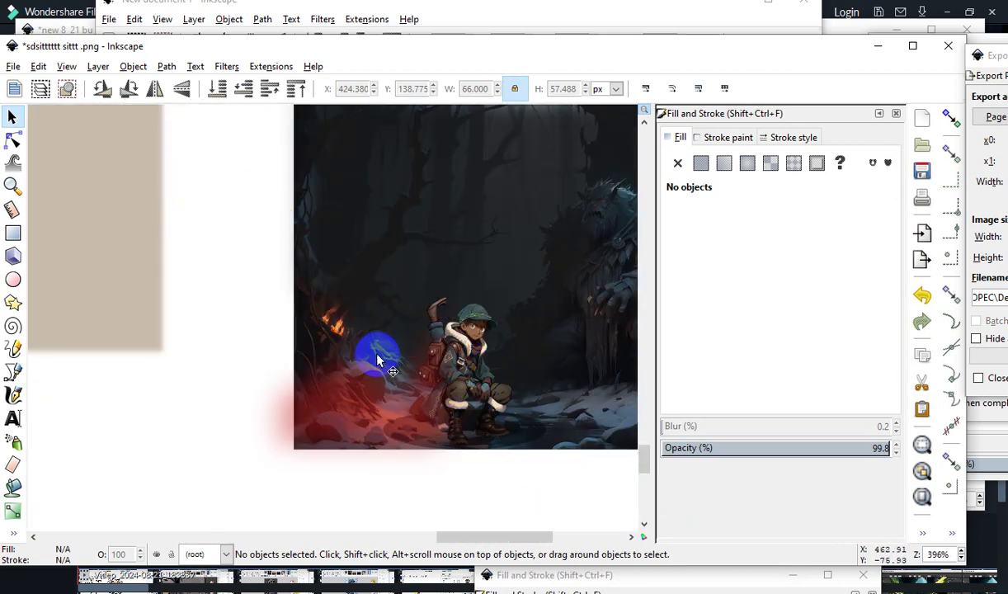
scroll(417, 314, "down", 1)
left_click(169, 221)
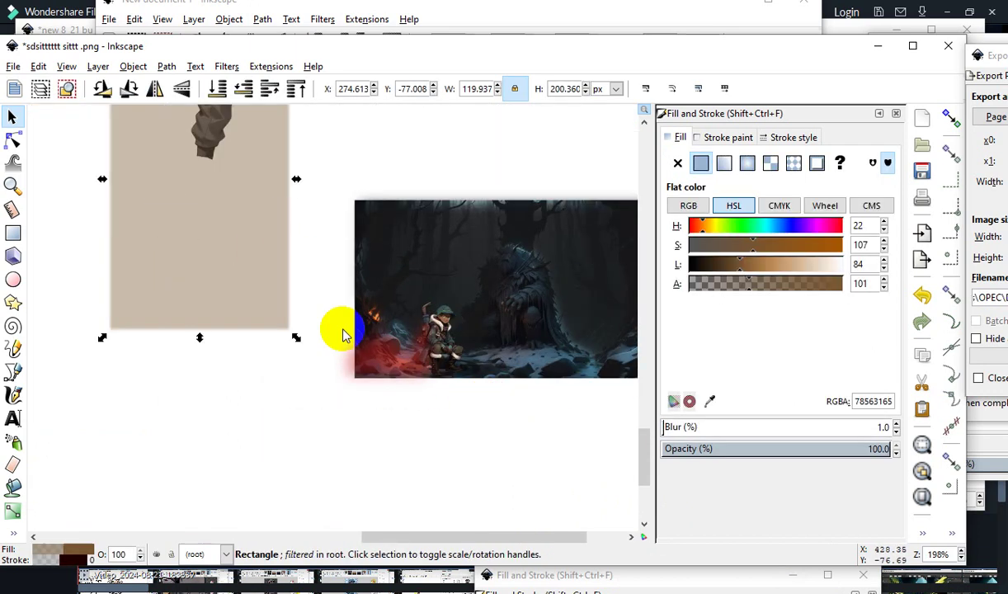
left_click(166, 500)
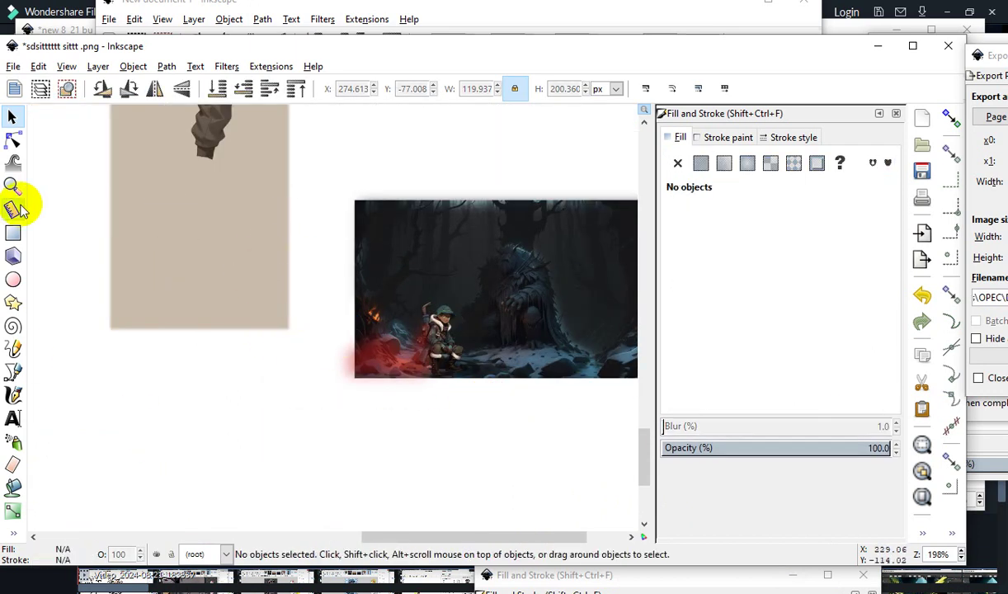
Draw a yellow rectangle about 198 by 124 px, place it over the forest scene and lower its fill alpha to 52.
left_click(13, 232)
left_click_drag(126, 349, 429, 536)
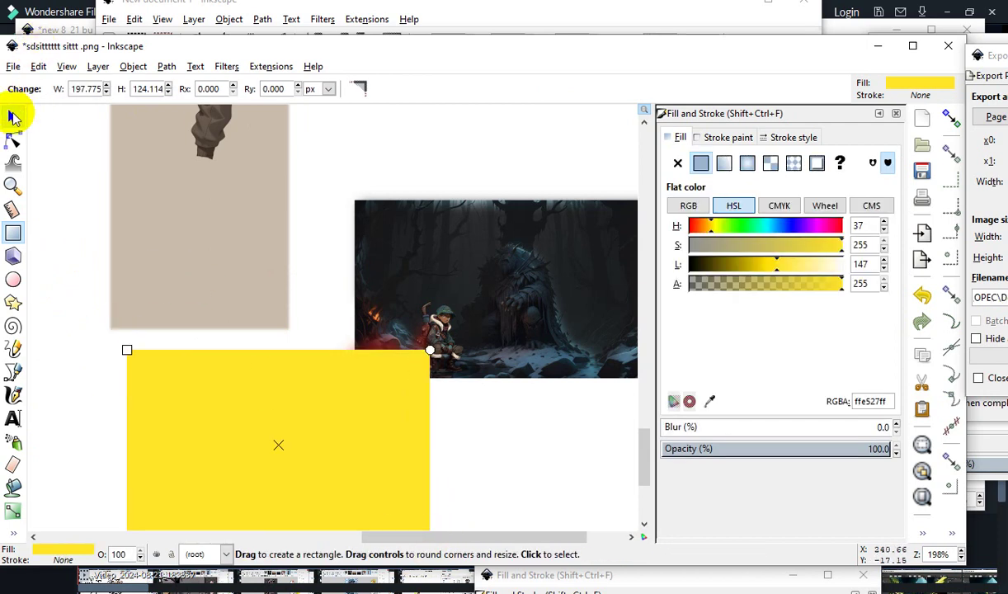
left_click(13, 117)
left_click_drag(253, 422, 430, 299)
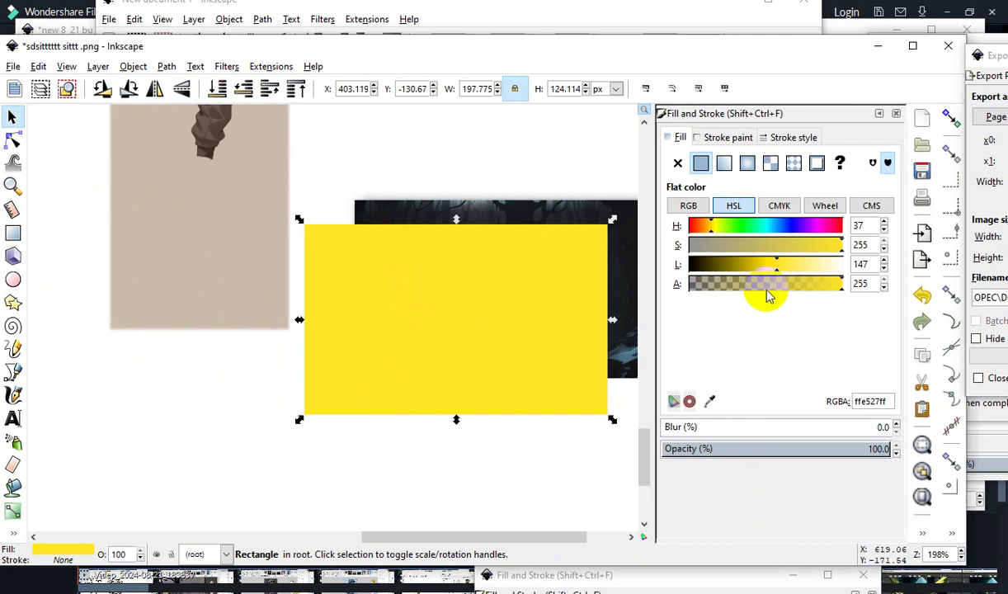
left_click_drag(758, 289, 723, 284)
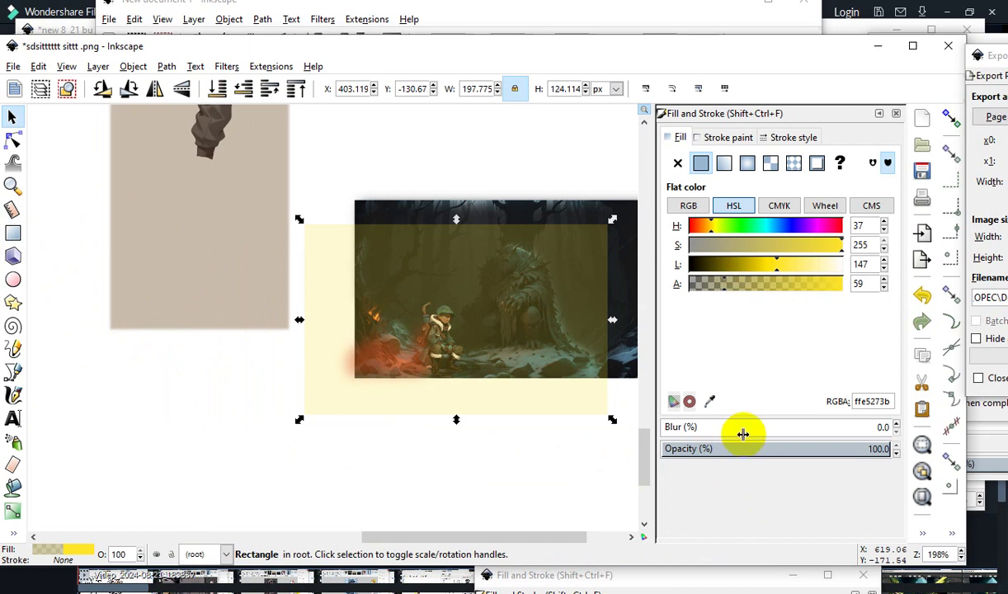
Move the translucent yellow rectangle off the forest scene to just below it, and back over the scene.
scroll(499, 360, "up", 2)
left_click_drag(378, 184, 467, 503)
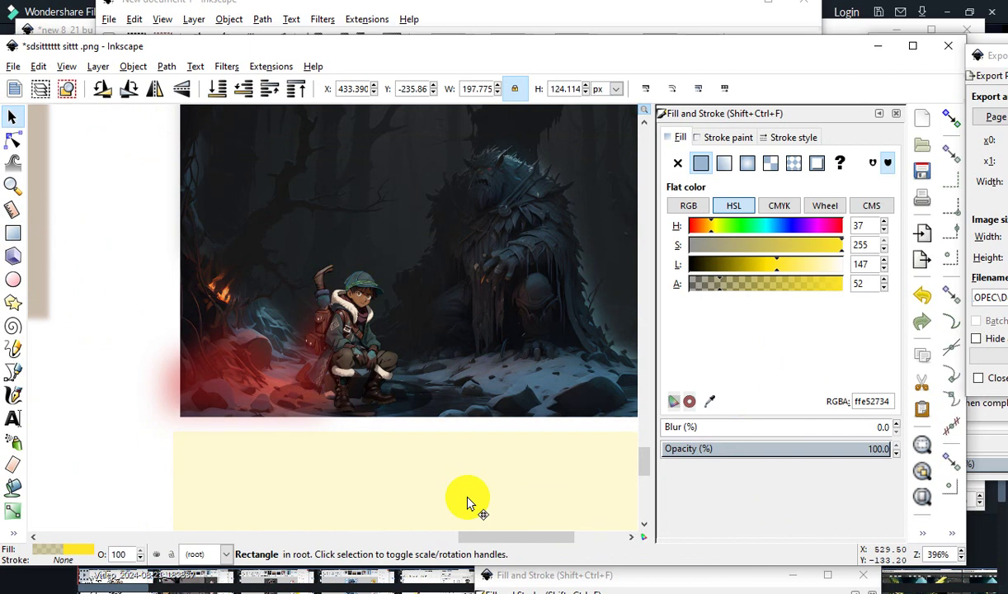
left_click_drag(463, 504, 462, 487)
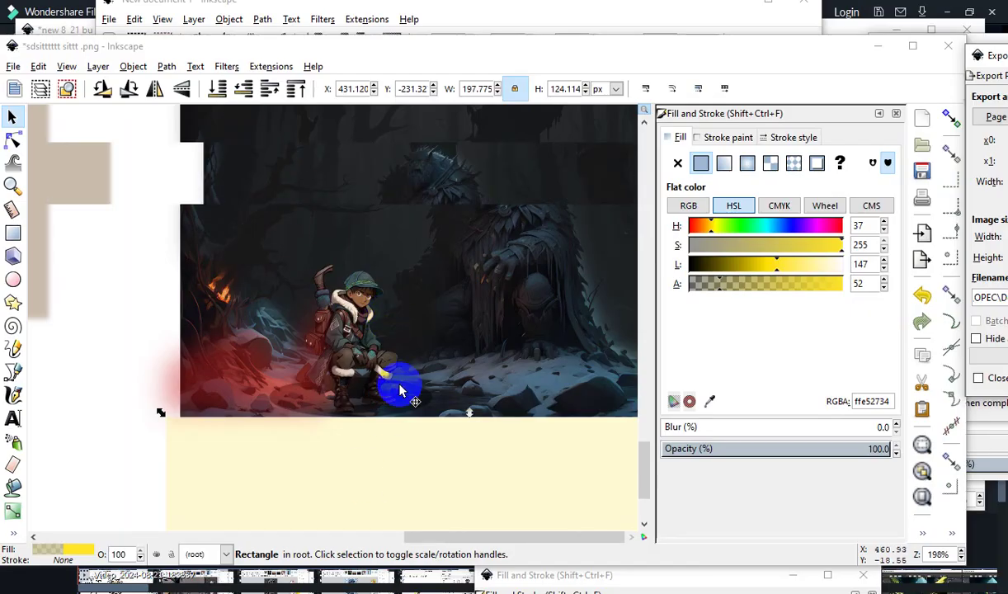
scroll(401, 388, "down", 1)
left_click_drag(370, 437, 381, 263)
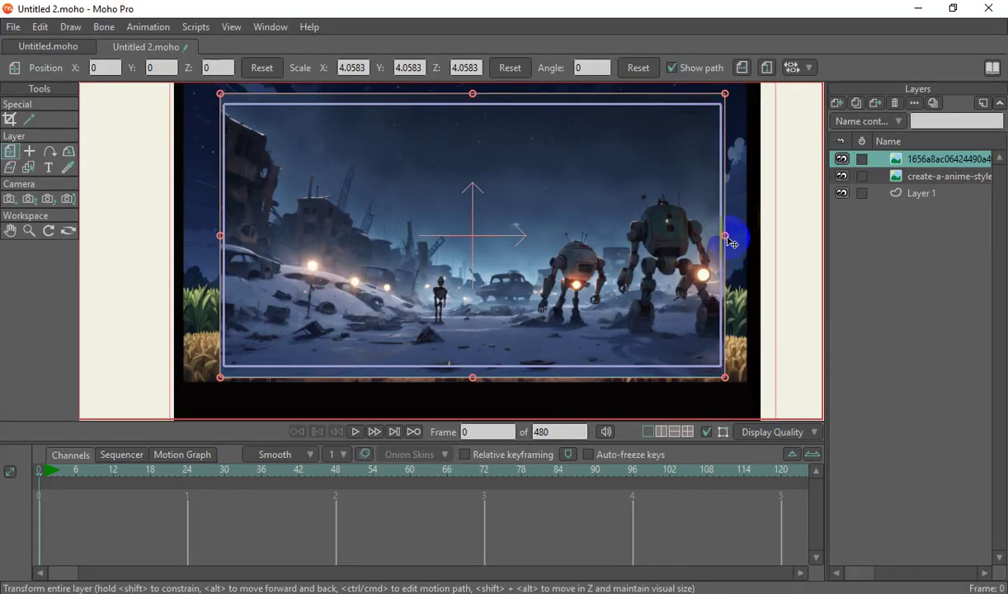
Add a new vector layer above the images and draw a filled white rectangle covering the whole snowy robot scene.
left_click(838, 110)
left_click(850, 119)
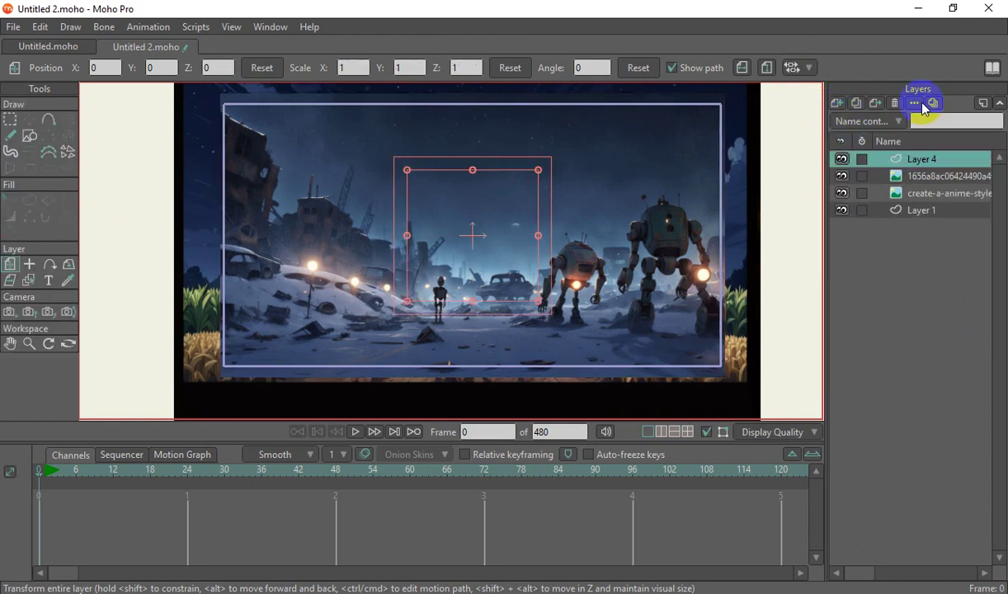
left_click(905, 161)
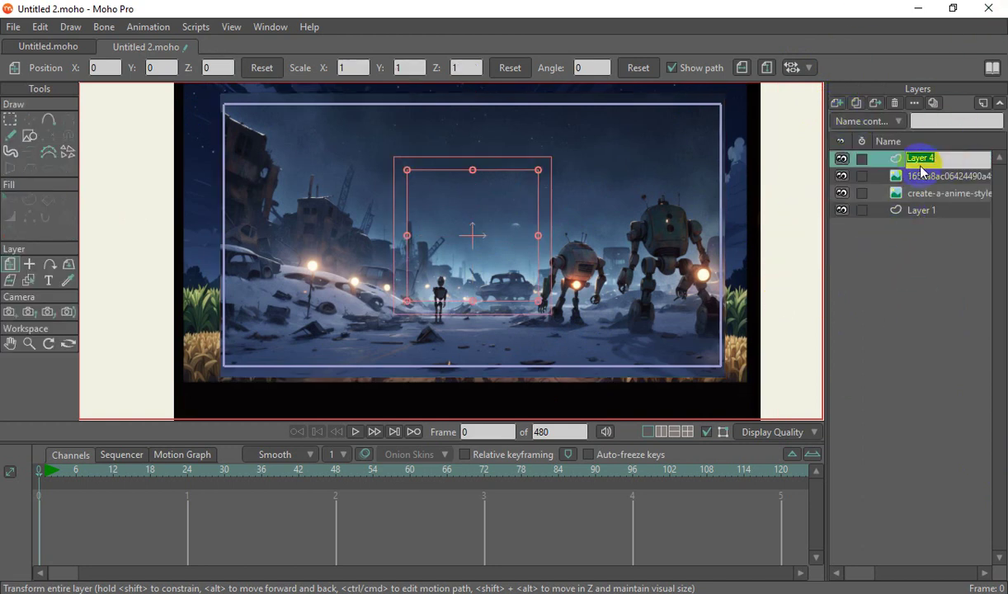
left_click(957, 231)
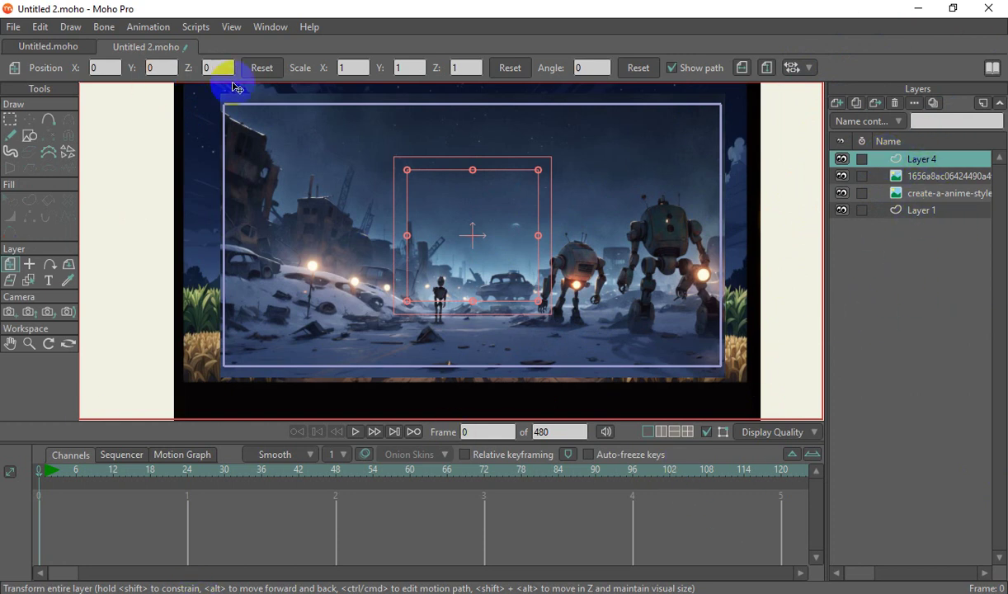
left_click(29, 136)
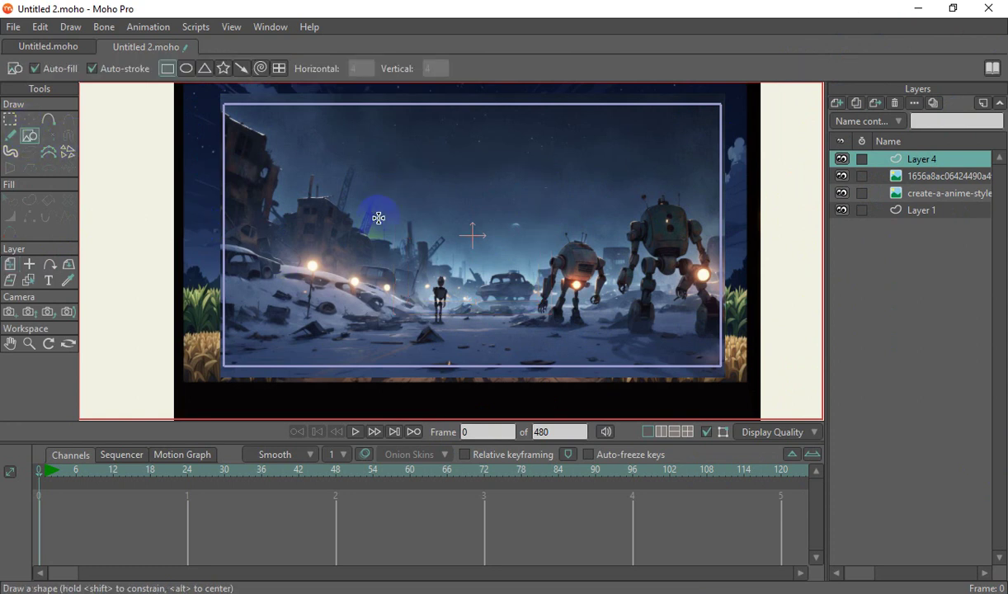
left_click_drag(145, 87, 763, 397)
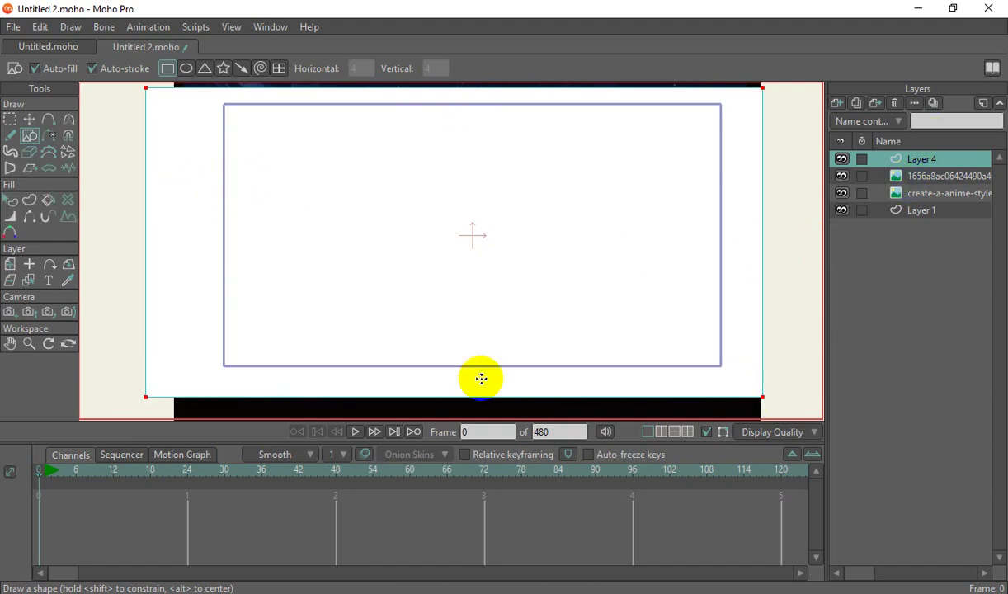
Select the white rectangle and make its fill colour semi-transparent so that the robot scene shows through.
left_click(11, 202)
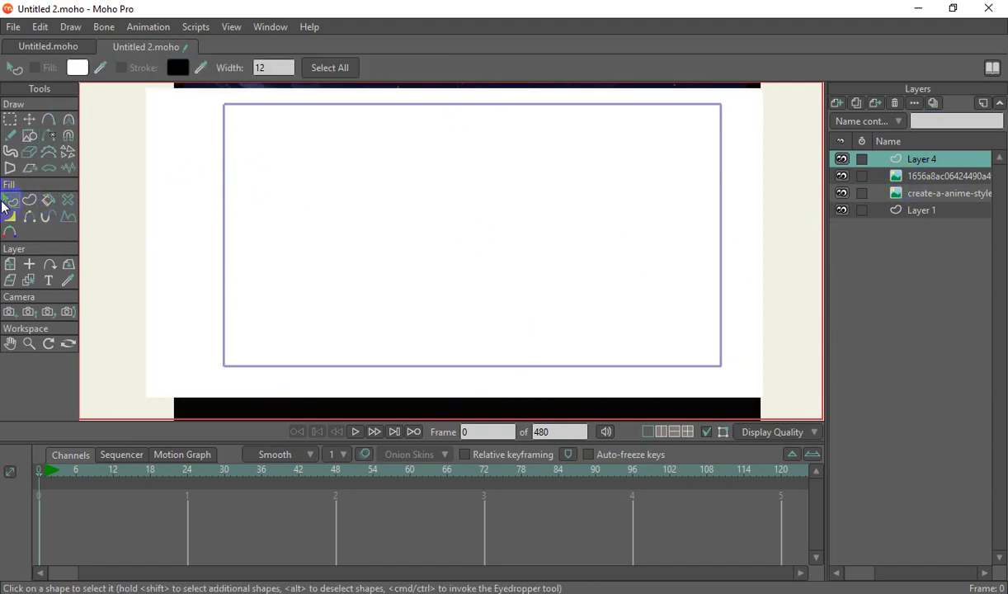
left_click(610, 354)
left_click(76, 68)
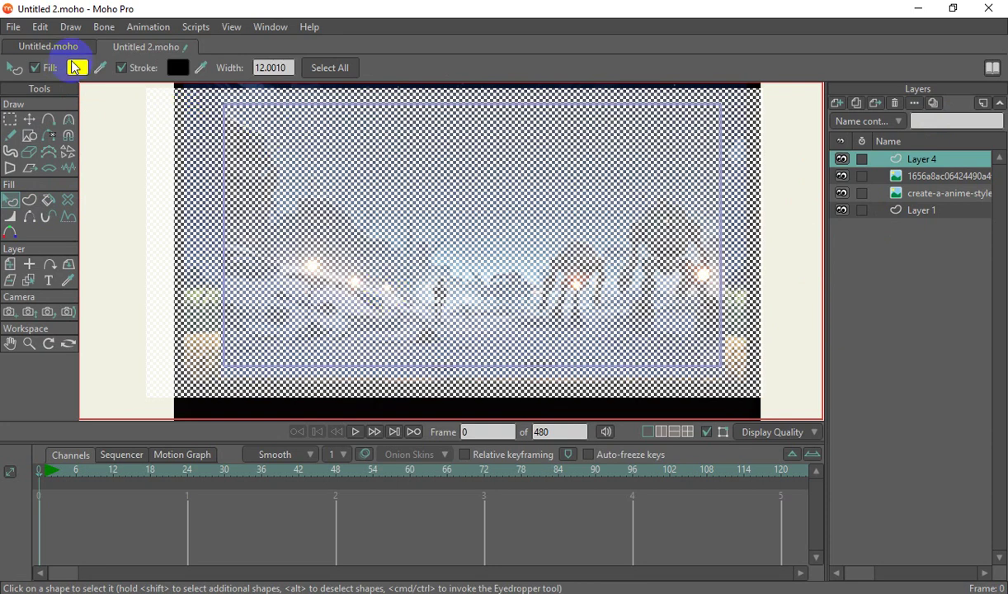
left_click_drag(588, 353, 462, 307)
left_click(585, 424)
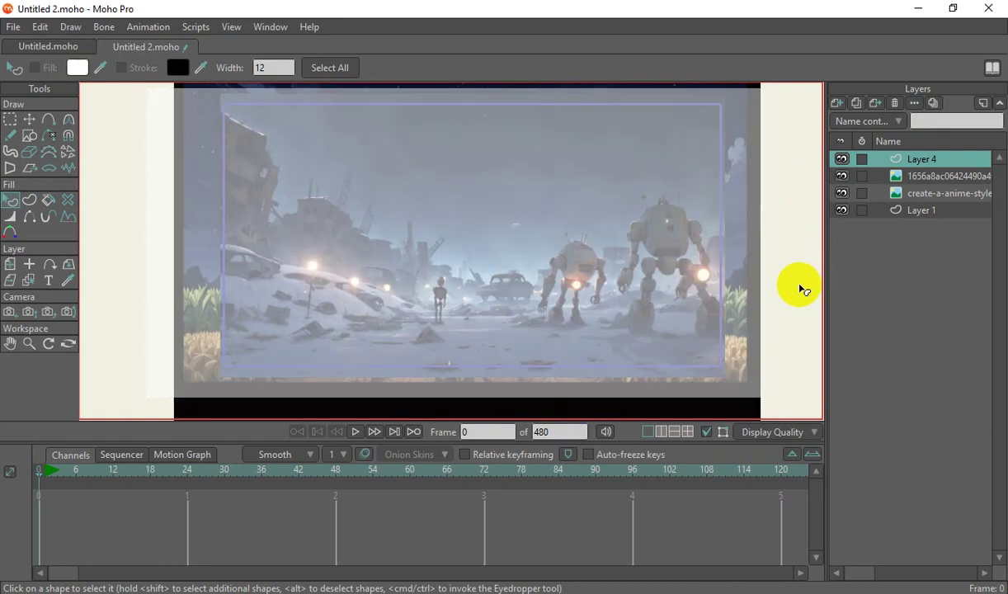
Move the translucent rectangle sideways so it covers only the robots' side of the scene, and compare it with the uncovered part.
scroll(551, 196, "up", 2)
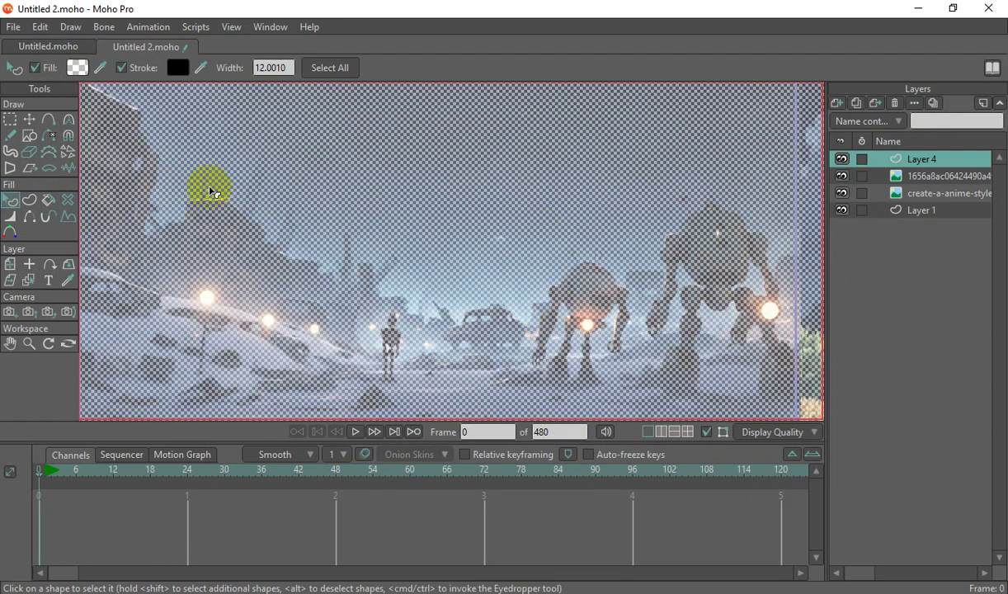
left_click(29, 121)
scroll(382, 160, "down", 3)
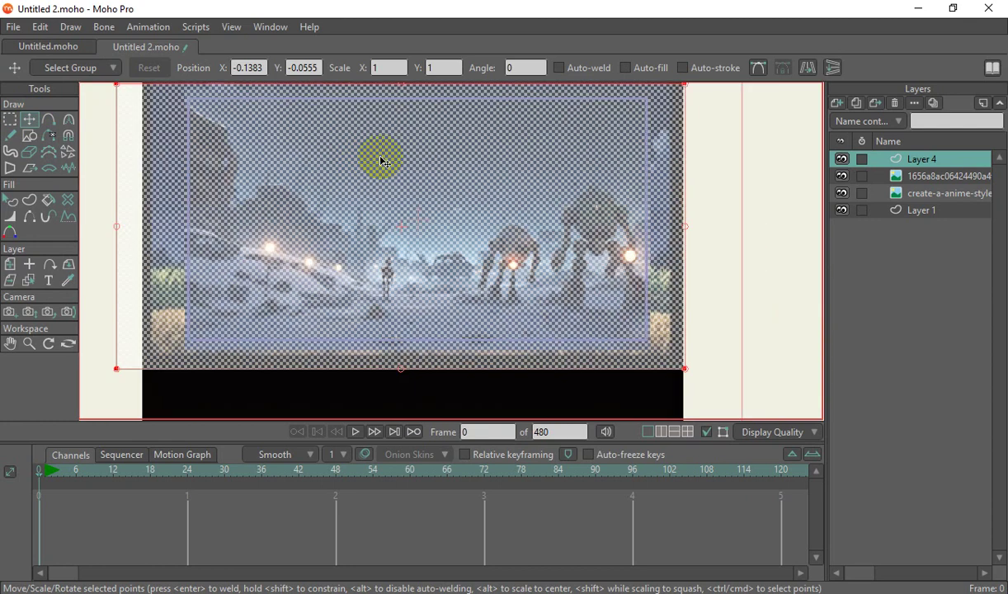
left_click_drag(353, 158, 895, 161)
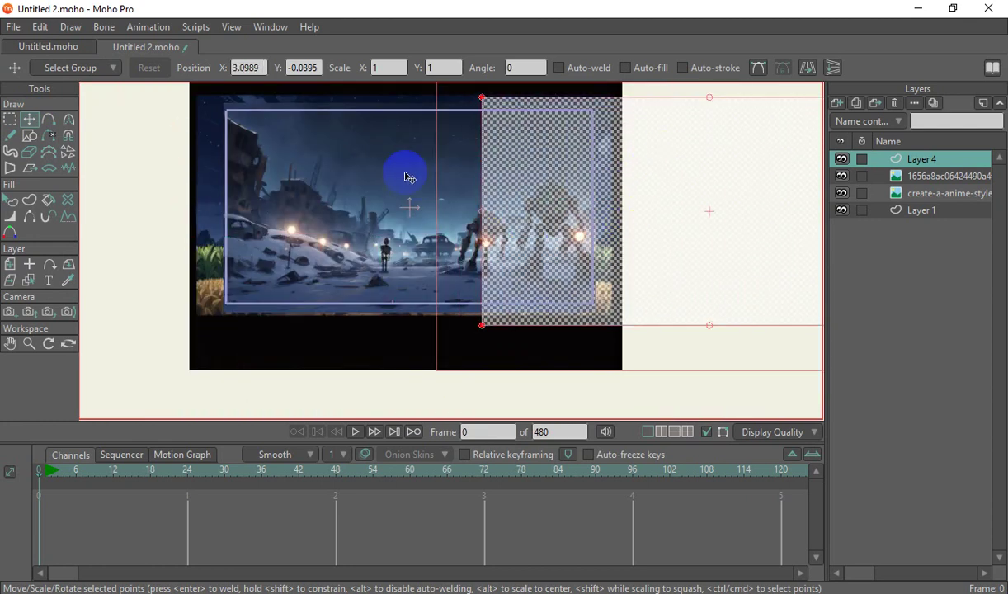
scroll(396, 248, "up", 3)
scroll(301, 215, "up", 1)
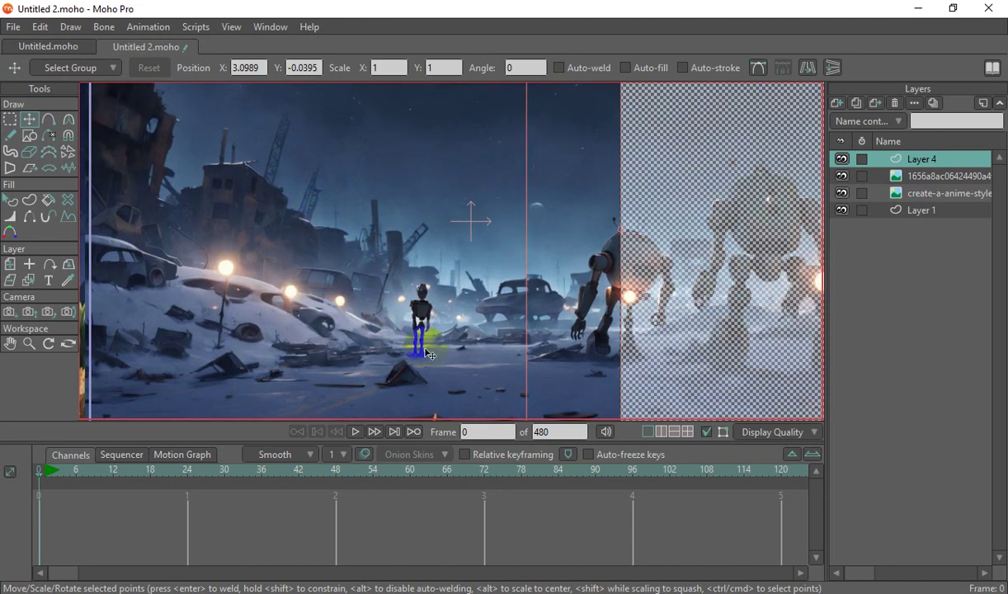
scroll(425, 353, "down", 1)
scroll(346, 262, "down", 1)
scroll(388, 289, "up", 1)
scroll(520, 387, "up", 1)
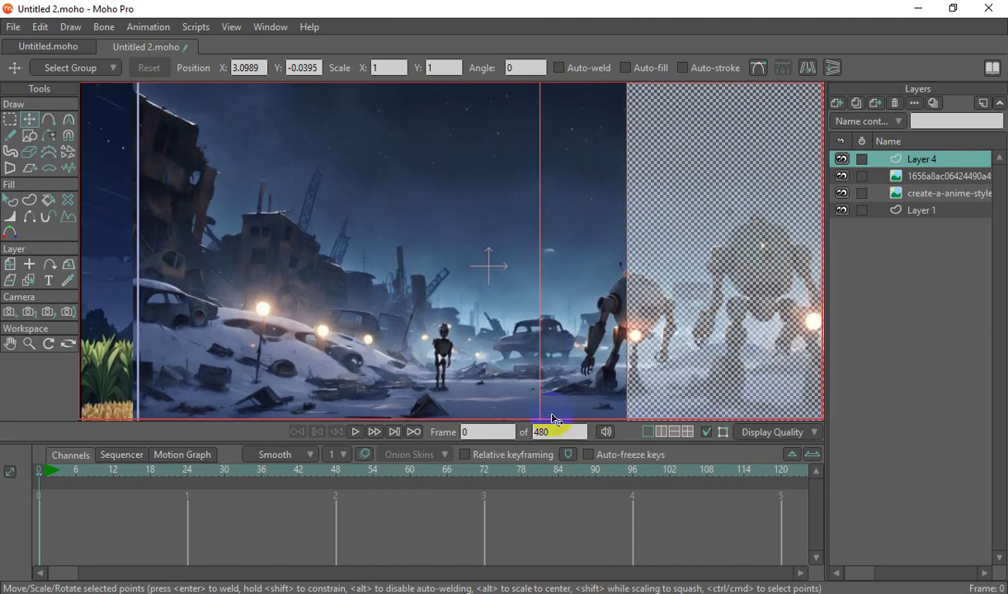
Shift the translucent rectangle slightly left so that it also covers the smaller of the two robots.
left_click_drag(720, 211, 658, 210)
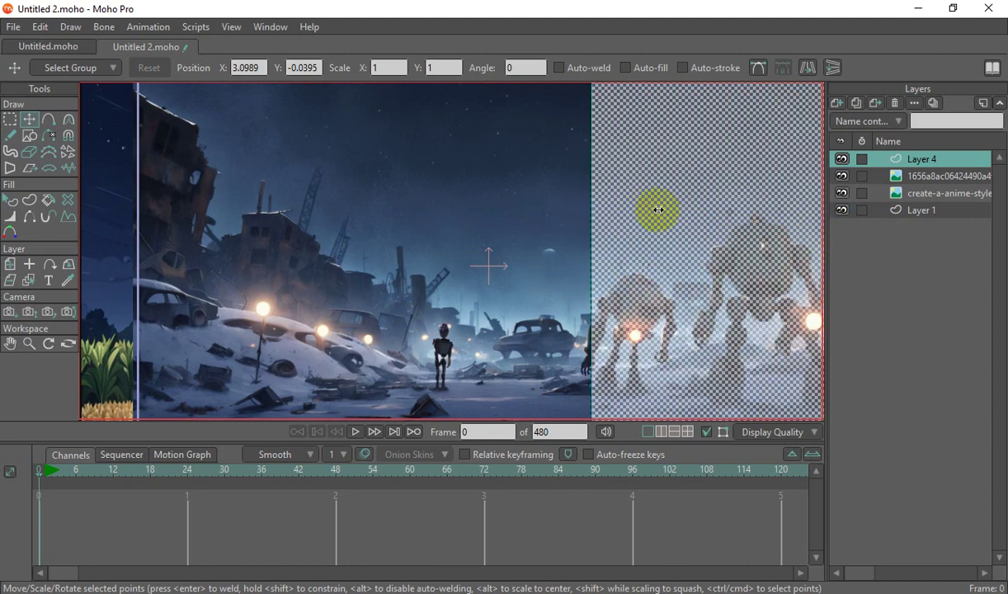
mouse_move(658, 210)
left_mouse_down()
mouse_move(651, 210)
mouse_move(654, 225)
left_mouse_up()
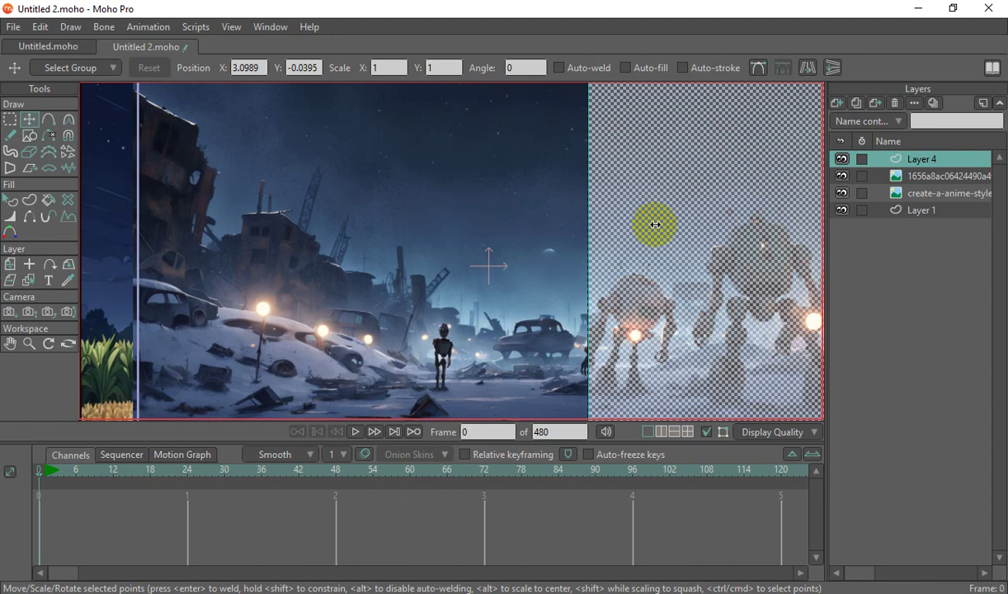
left_click_drag(654, 224, 636, 215)
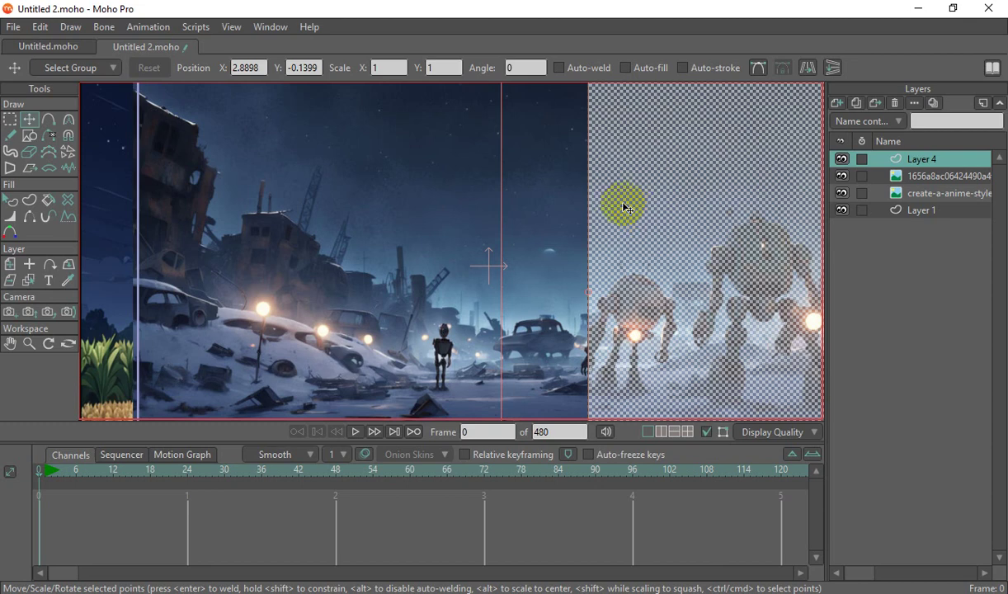
Slide the translucent rectangle back across the robot scene and out past the scene's right edge.
scroll(677, 295, "down", 2)
scroll(798, 316, "up", 3)
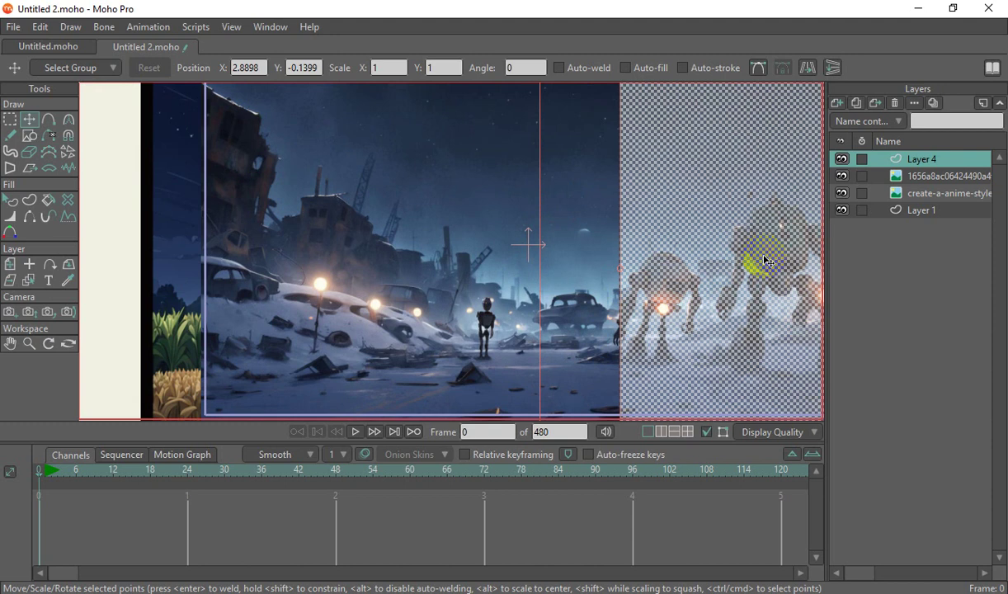
scroll(765, 261, "up", 1)
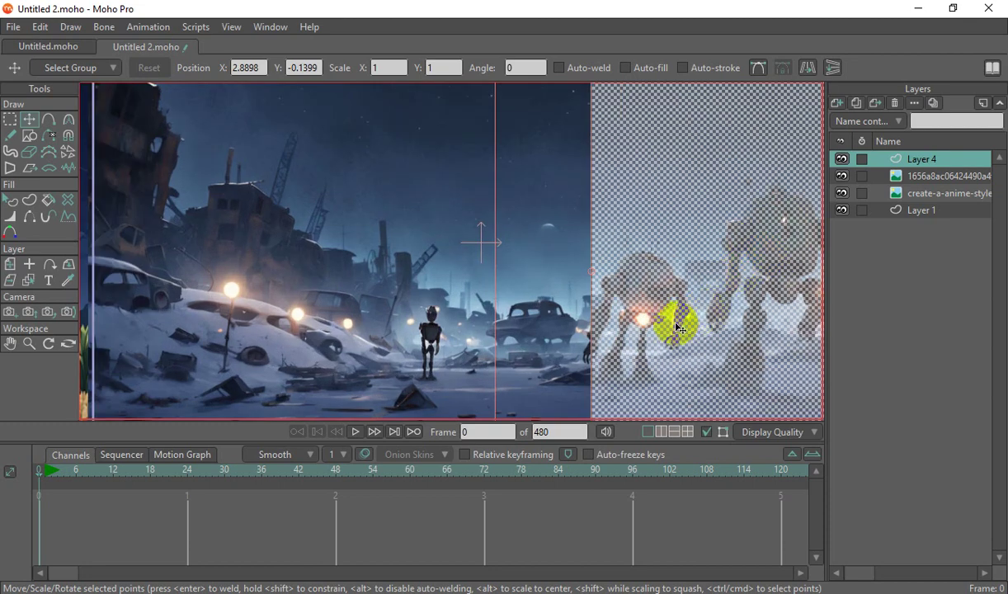
scroll(723, 262, "down", 2)
scroll(589, 266, "up", 3)
left_click_drag(726, 293, 145, 251)
left_click_drag(217, 225, 809, 182)
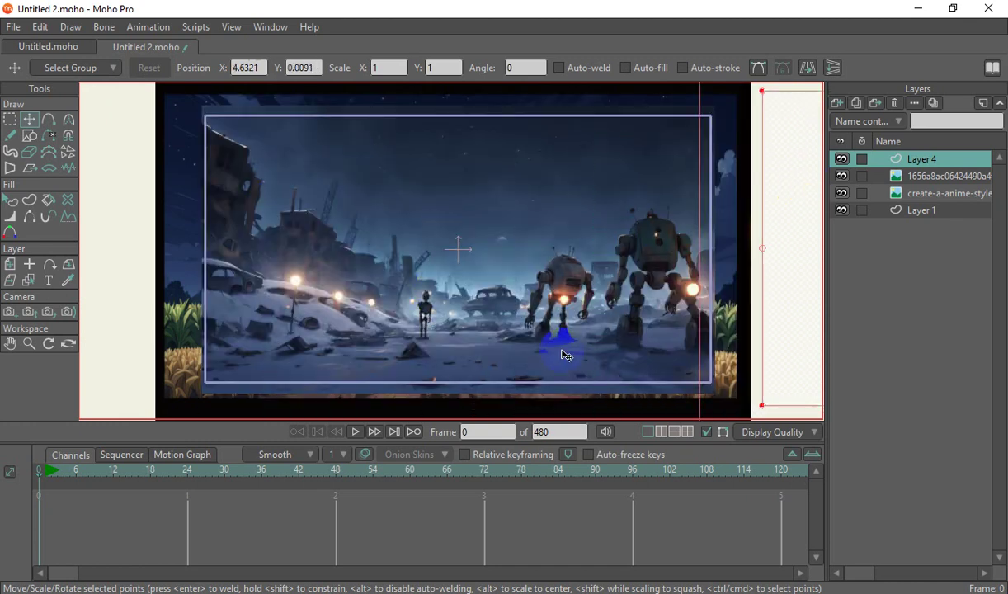
Select the robot image layer and move it left off the frame to uncover the cornfield background.
scroll(405, 235, "up", 2)
scroll(507, 265, "down", 3)
left_click_drag(591, 140, 157, 259)
left_click(908, 176)
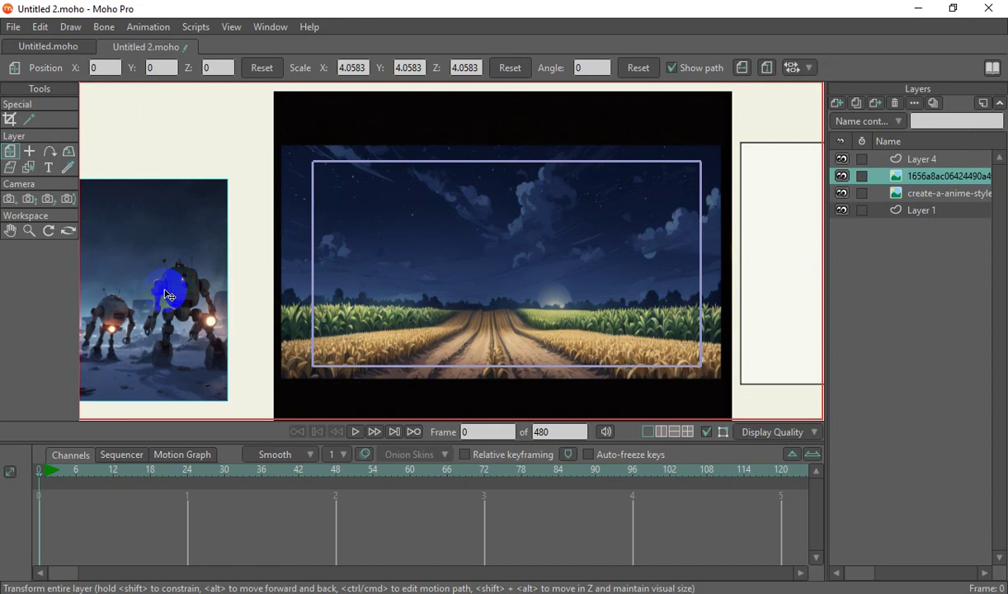
scroll(517, 366, "up", 2)
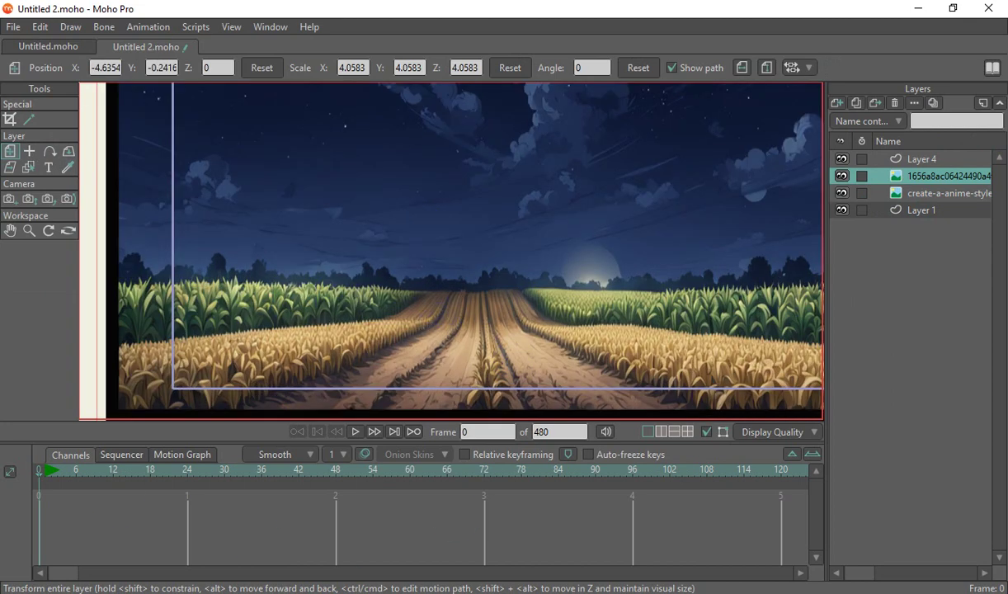
Switch to the Inkscape drawing with the forest scene and examine the side-view boy in the white beanie up close.
key("alt+Tab")
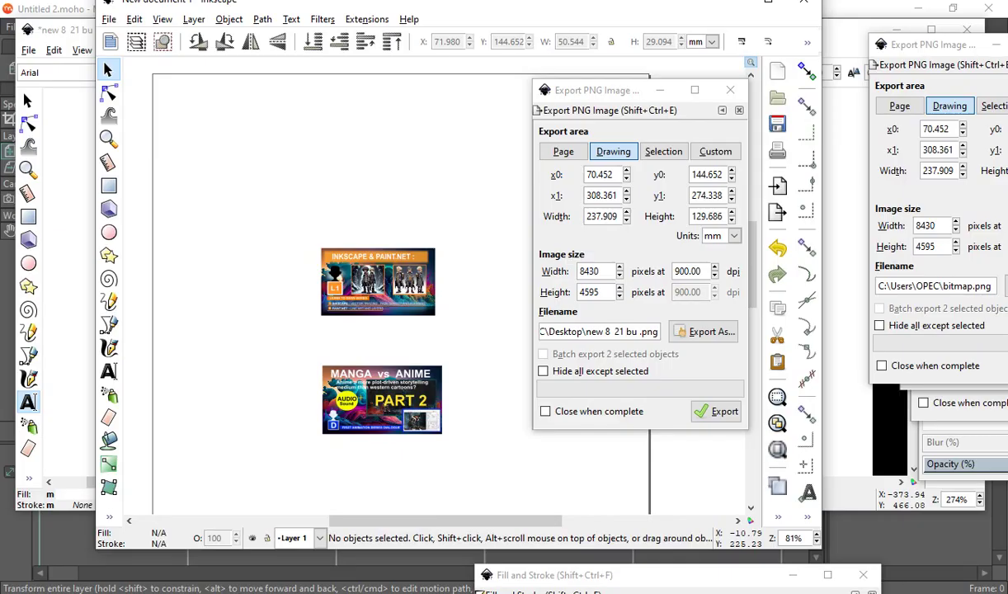
key("alt+Tab")
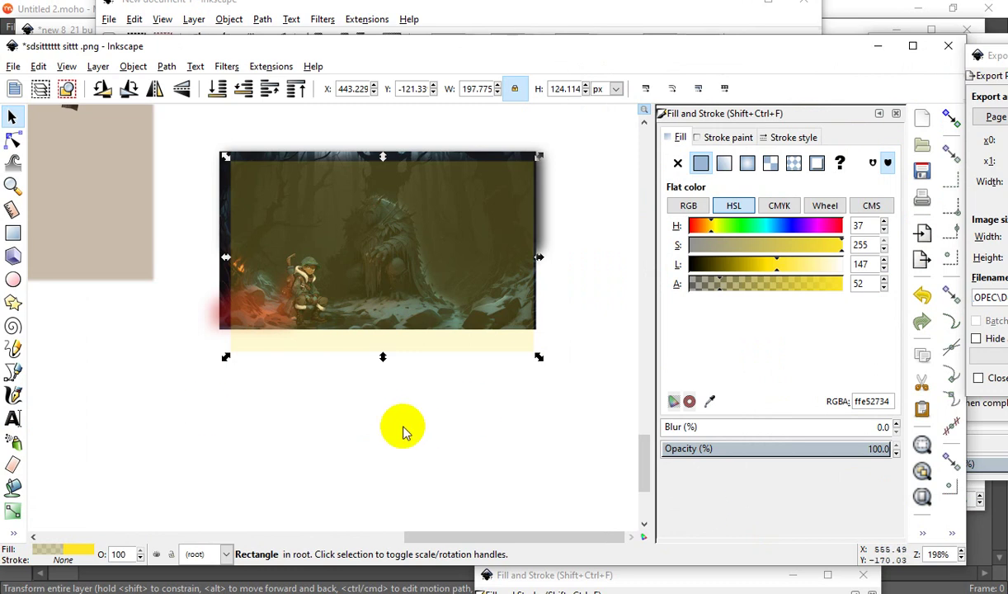
scroll(570, 415, "down", 3)
scroll(497, 419, "up", 2)
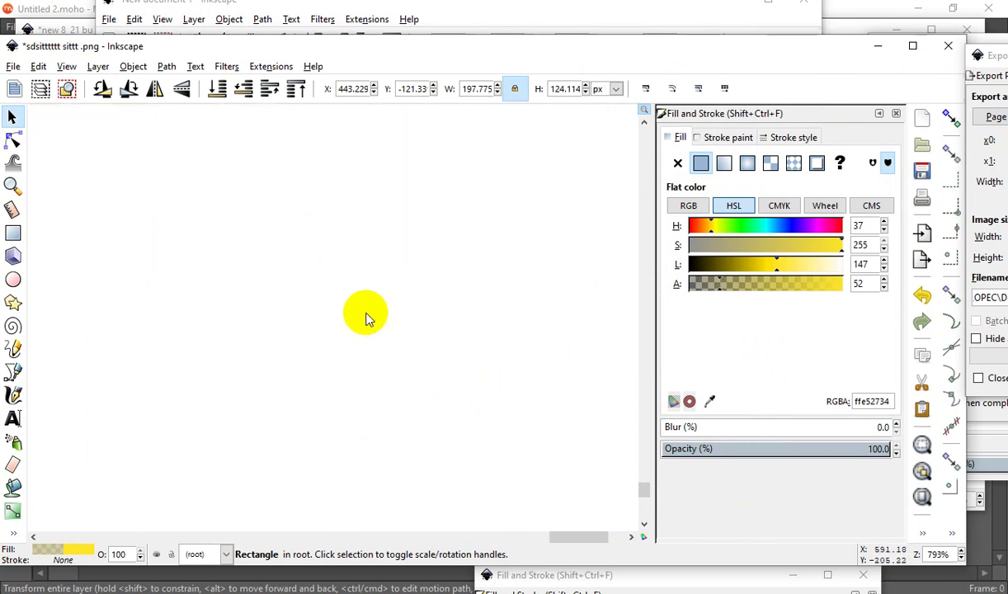
scroll(453, 462, "down", 4)
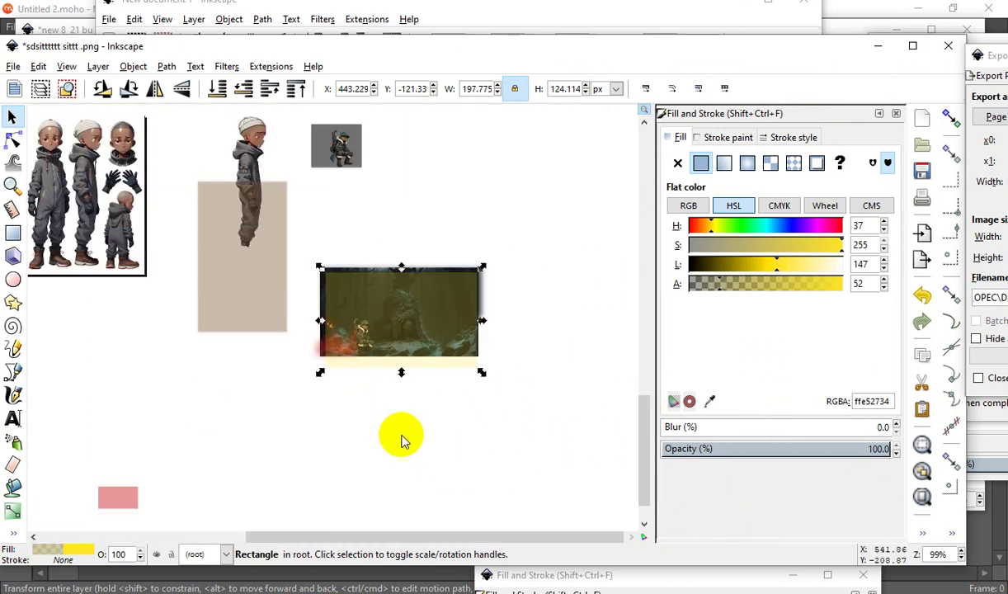
scroll(259, 244, "down", 1)
scroll(281, 208, "up", 5)
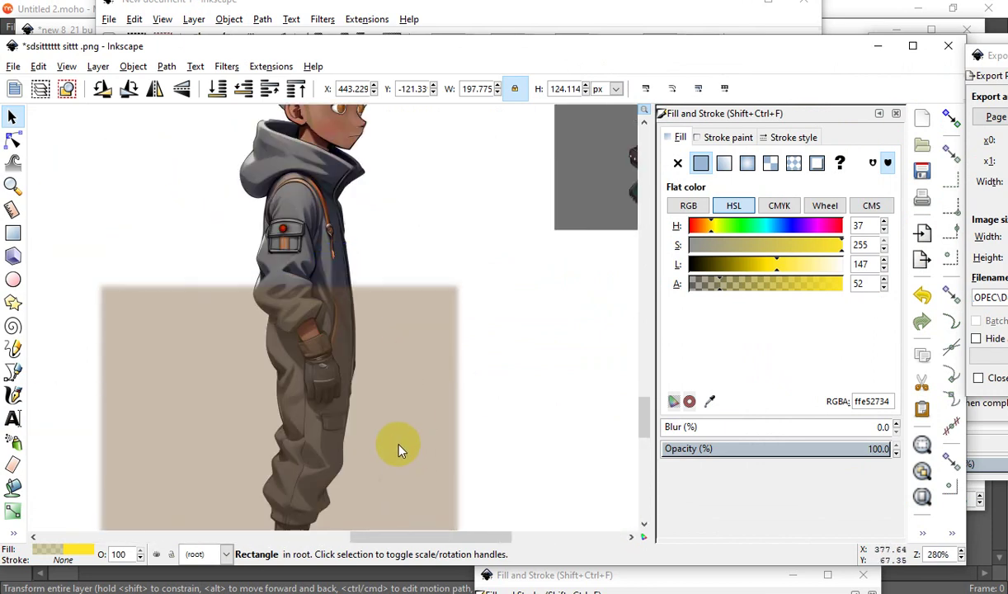
scroll(382, 281, "down", 4)
scroll(388, 285, "up", 5)
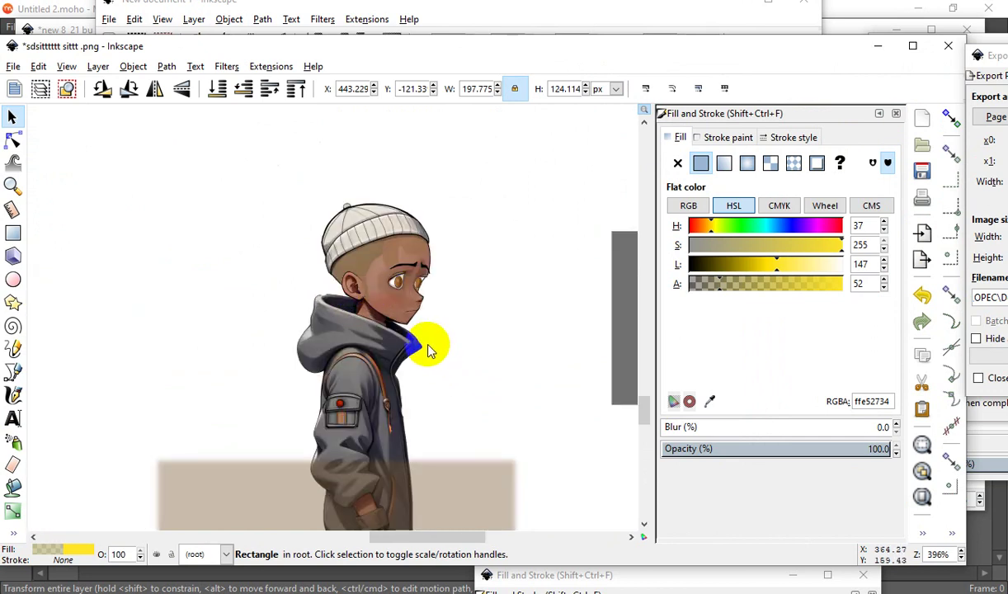
scroll(405, 338, "up", 3)
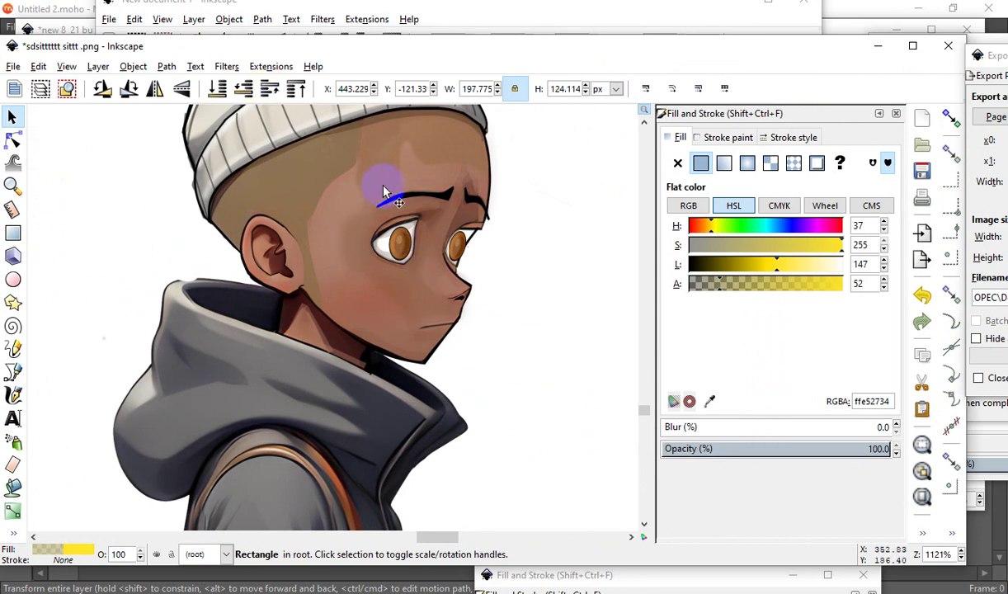
Move the blurred brown shading shape off the beanie boy's forehead onto the empty area beside his face.
left_click(391, 224)
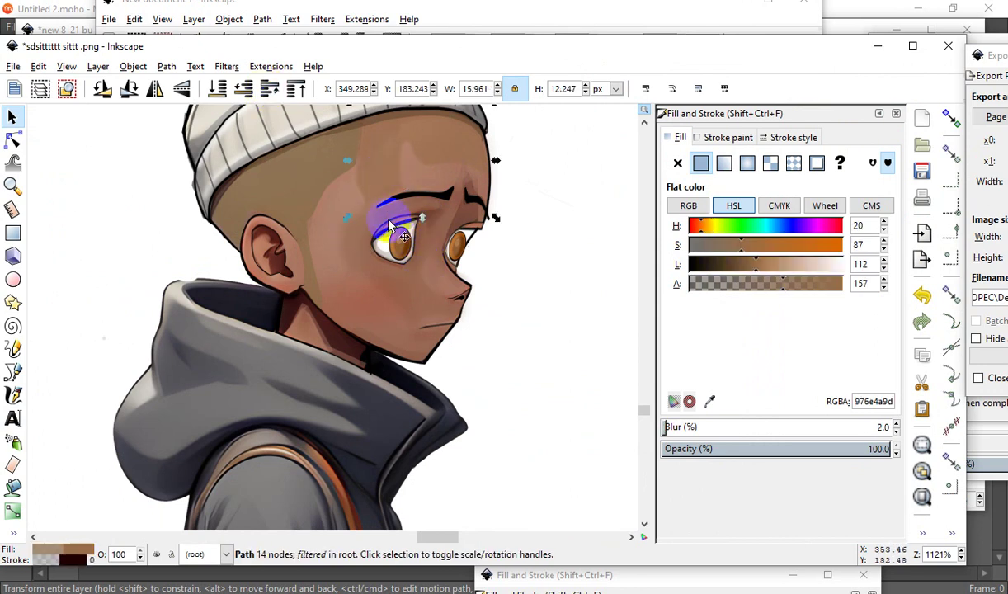
left_click_drag(382, 154, 558, 181)
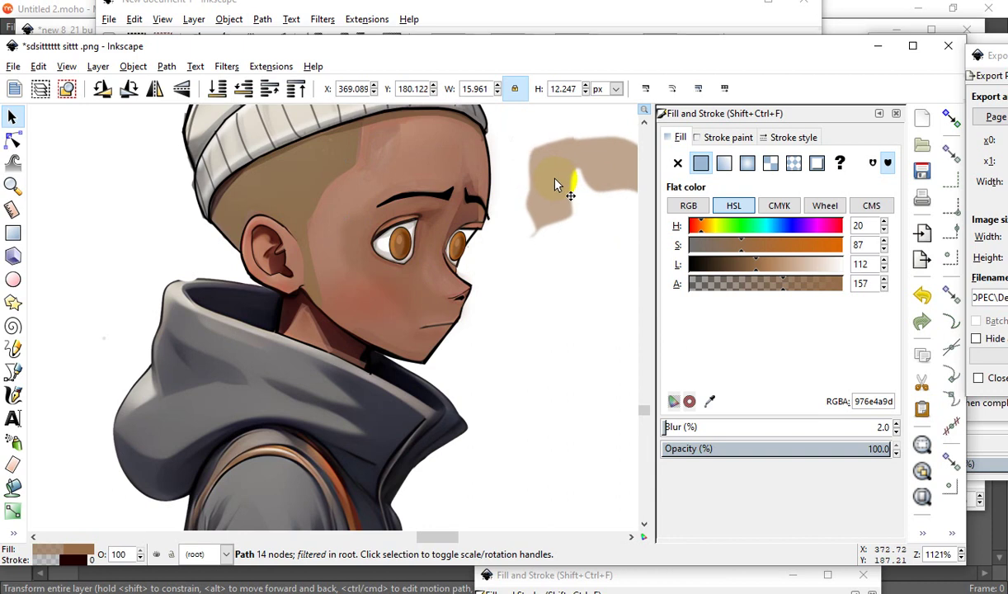
scroll(322, 330, "down", 1, "ctrl")
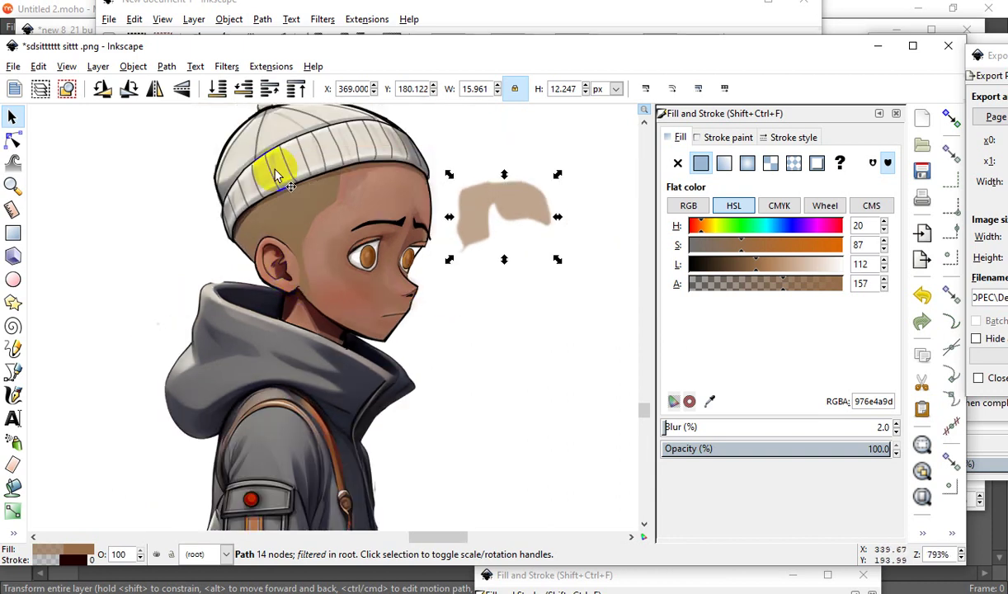
Examine the beanie boy's face without the shading shape and compare it with the seated boy's face and clothing.
scroll(330, 198, "down", 2, "ctrl")
scroll(462, 256, "down", 3)
scroll(528, 239, "up", 5)
scroll(528, 239, "up", 2, "ctrl")
left_click_drag(484, 170, 234, 289)
scroll(450, 334, "down", 2, "ctrl")
scroll(434, 339, "down", 2, "ctrl")
scroll(148, 326, "up", 2, "ctrl")
scroll(148, 326, "up", 1, "ctrl")
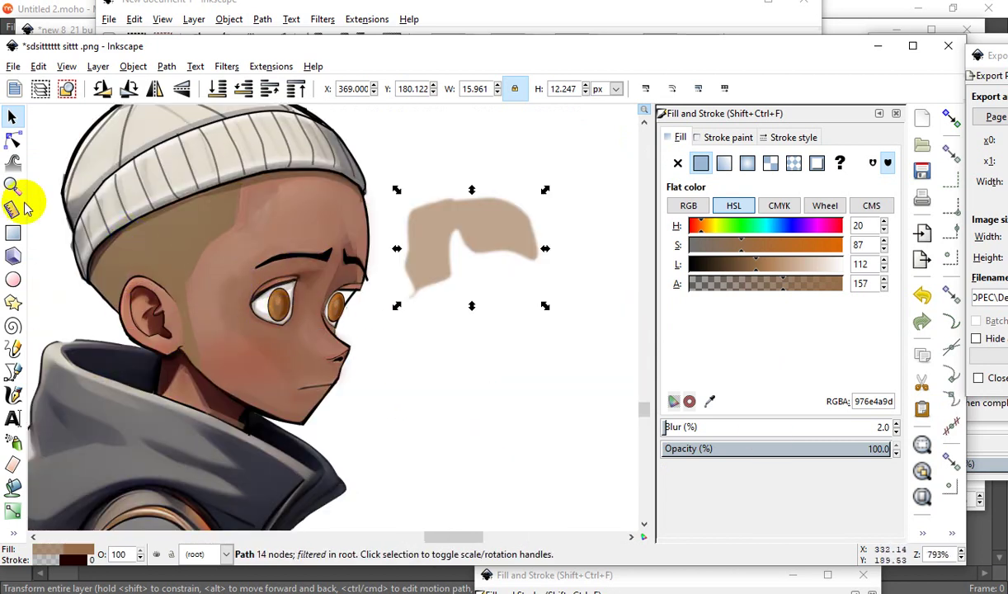
scroll(198, 207, "down", 2, "ctrl")
scroll(528, 279, "up", 2, "ctrl")
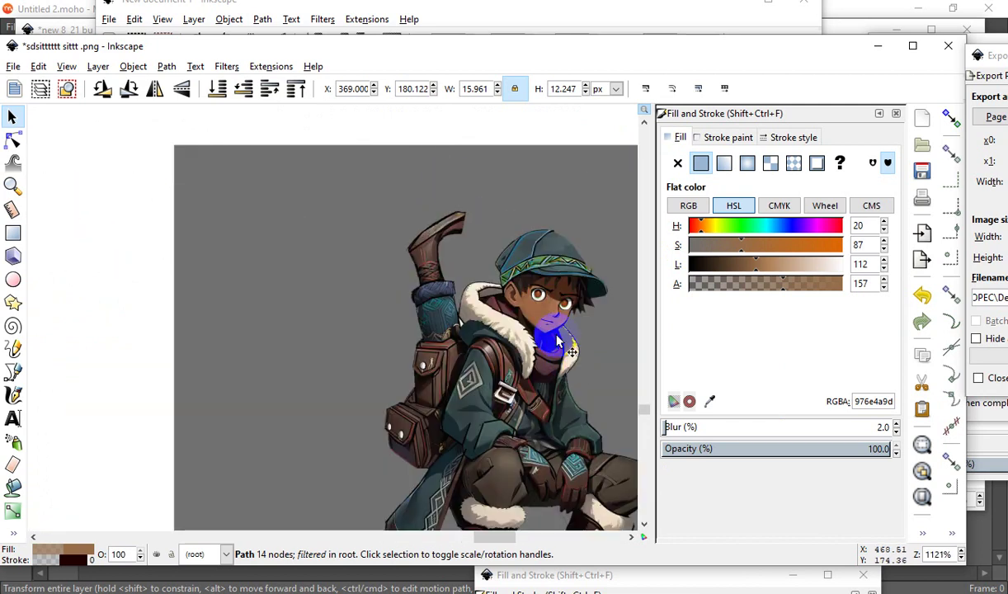
scroll(517, 332, "up", 2, "ctrl")
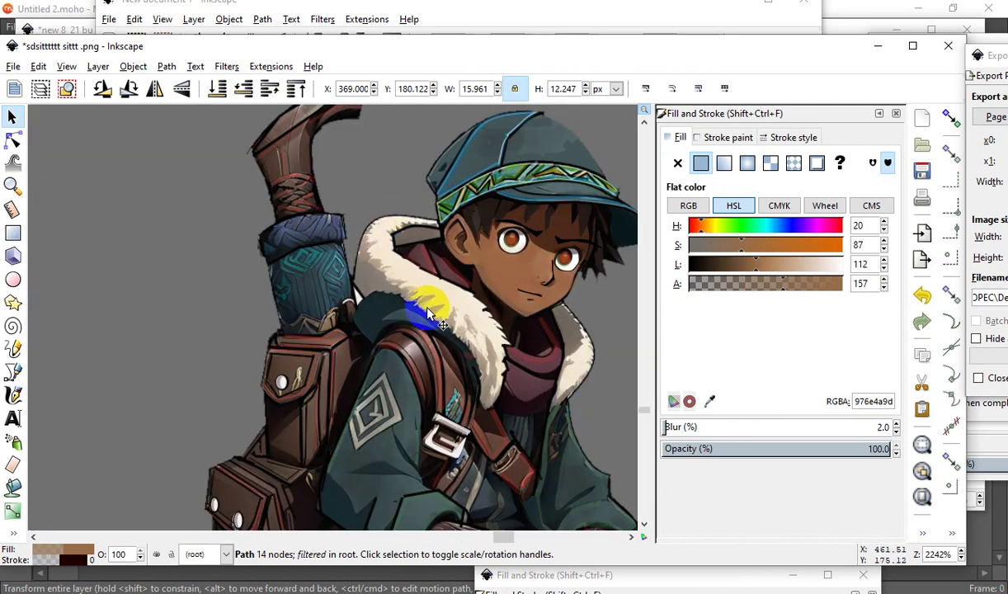
scroll(316, 388, "down", 2, "ctrl")
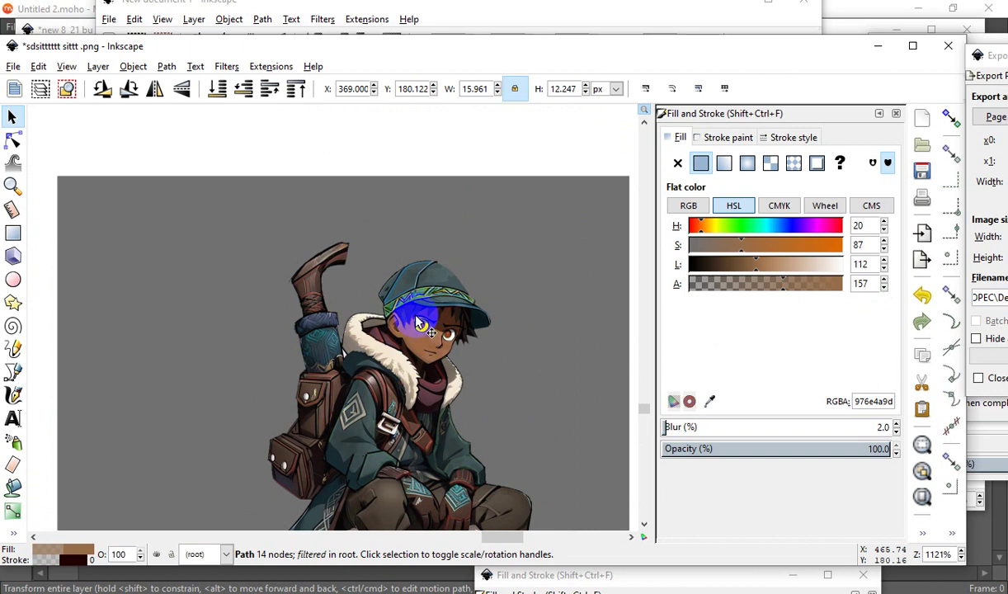
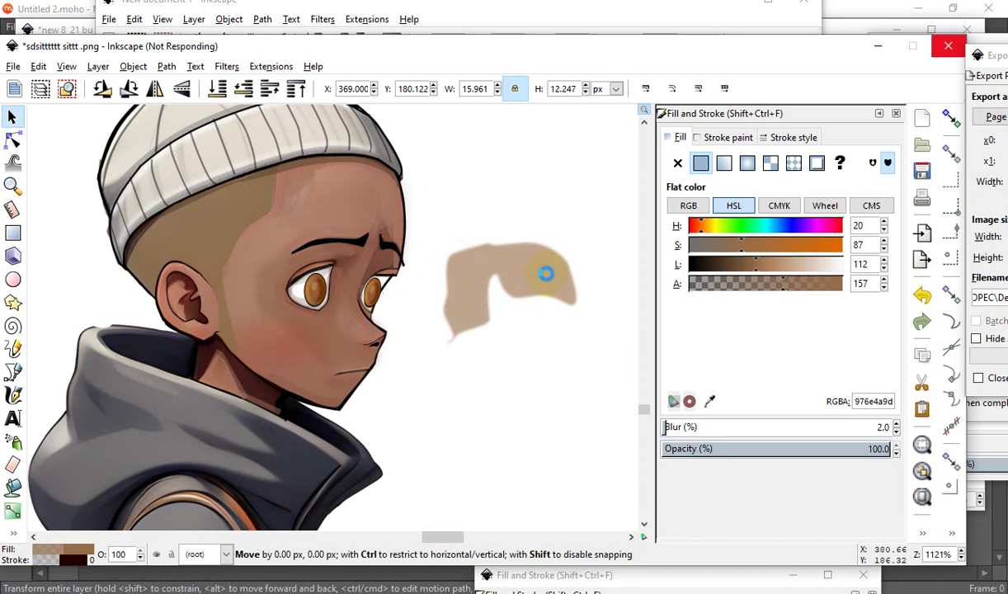
Move the blurred brown shading shape back onto the beanie boy's forehead at about X 348.8, Y 182.6 px and deselect it.
mouse_move(549, 249)
left_mouse_down()
mouse_move(507, 245)
mouse_move(508, 270)
left_mouse_up()
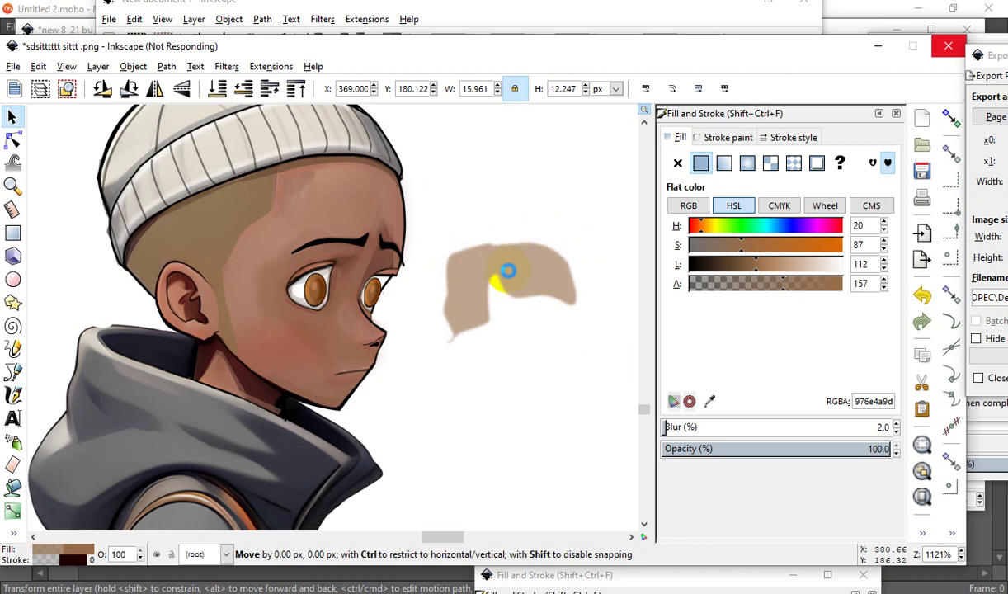
double_click(481, 262)
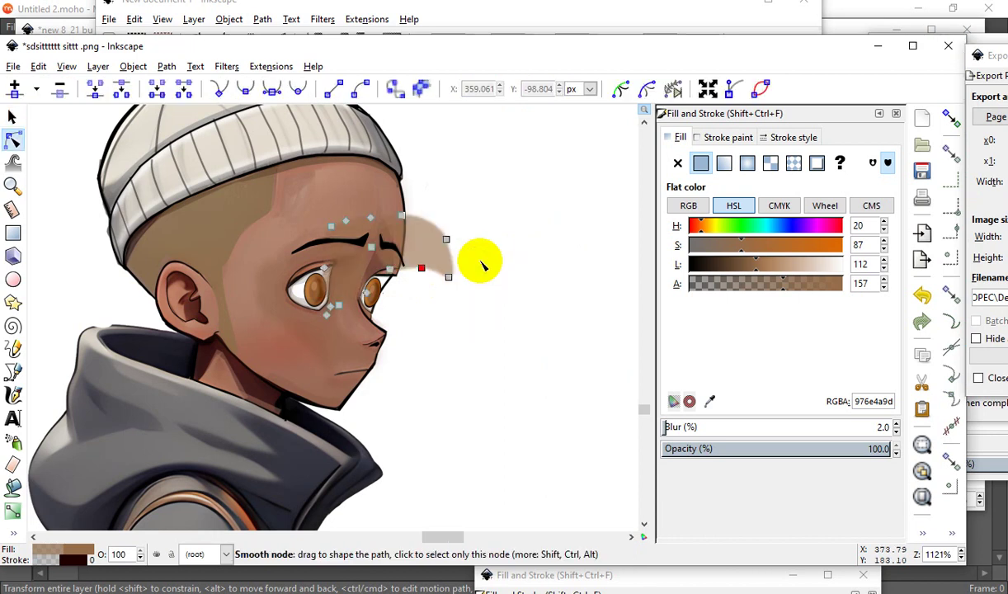
left_click(12, 117)
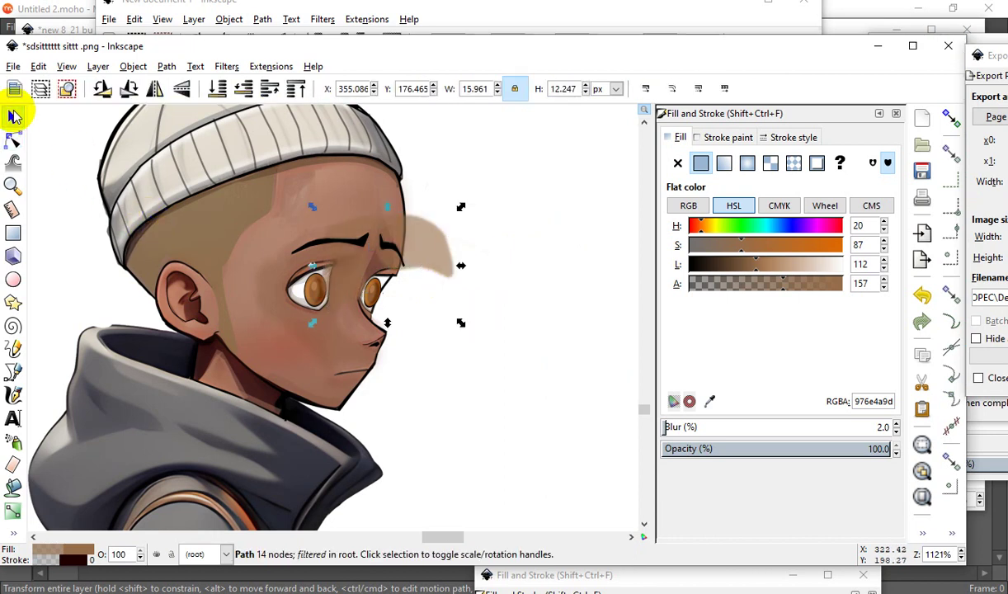
left_click_drag(450, 254, 391, 221)
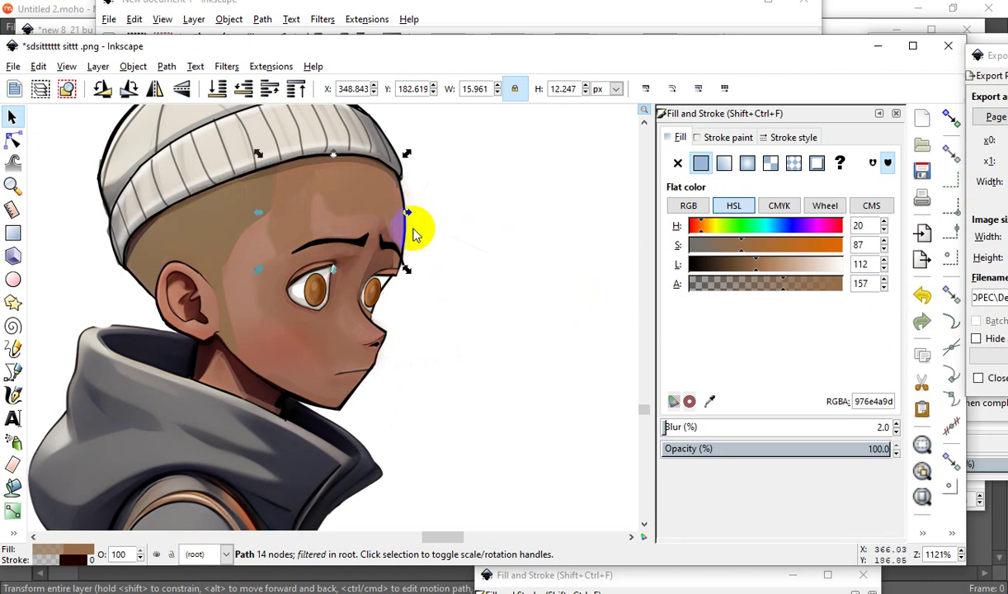
scroll(412, 236, "down", 3)
scroll(401, 215, "up", 3)
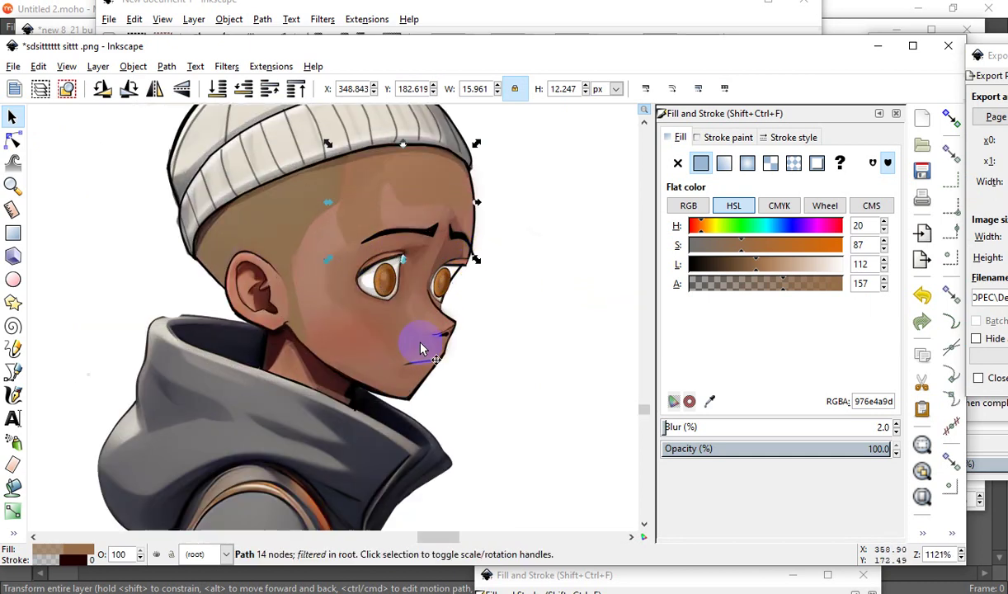
scroll(556, 310, "down", 1)
left_click(556, 310)
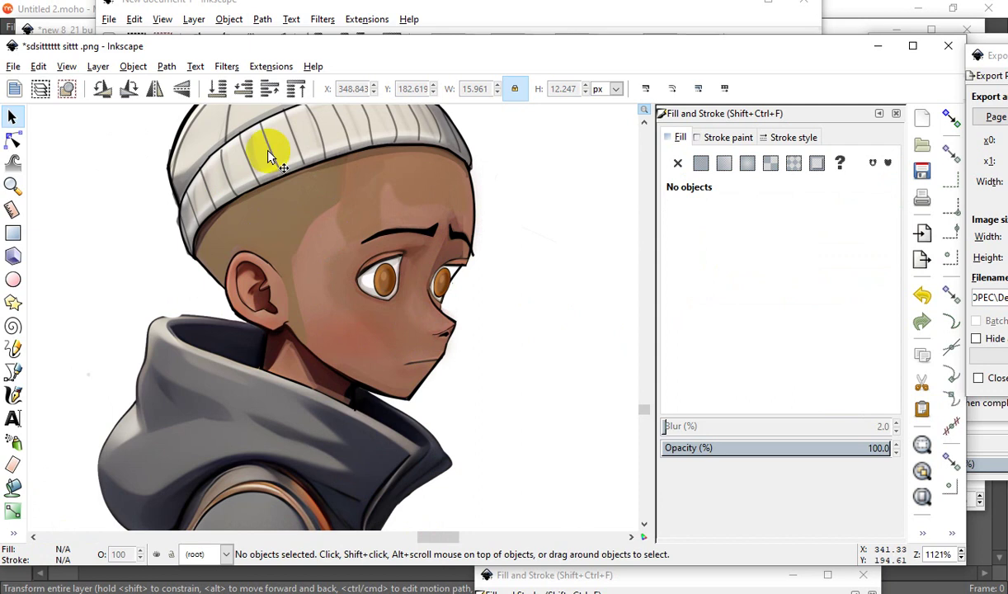
Move the translucent brown rectangle up over the whole beanie boy, to about X 293.5, Y 33.5 px, tinting his head and clothing.
scroll(310, 207, "down", 1)
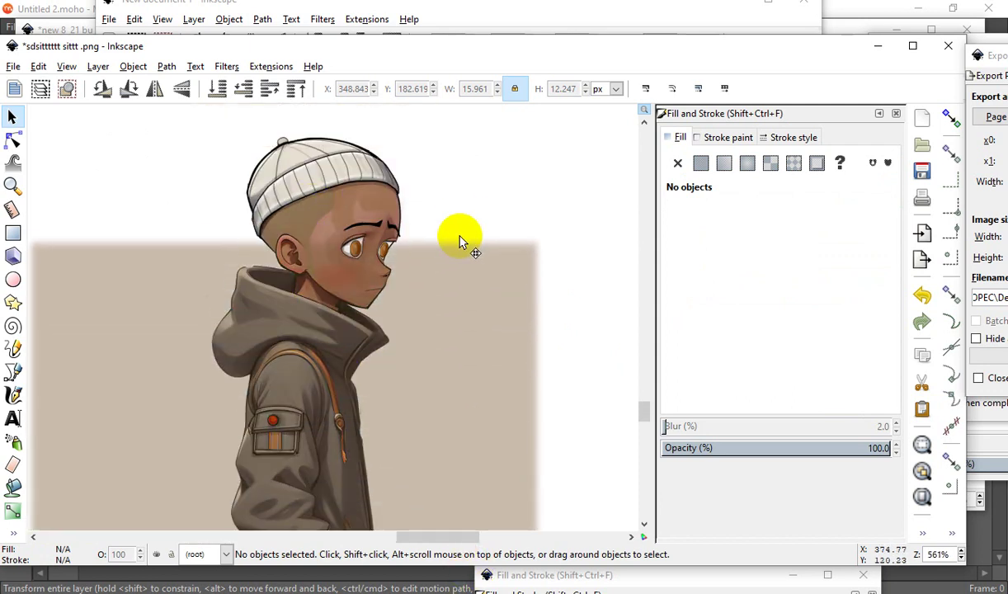
left_click_drag(493, 145, 480, 90)
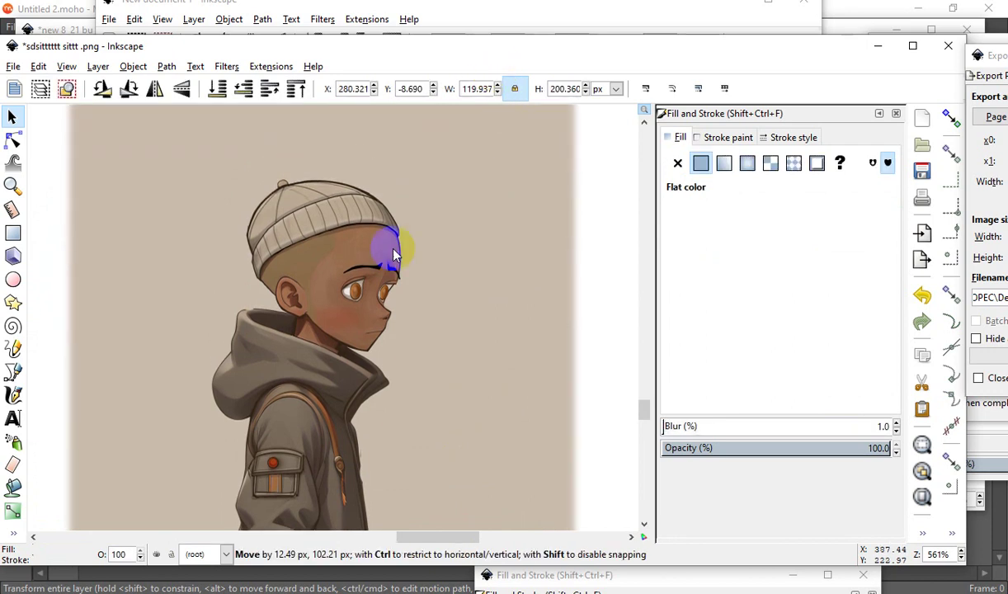
scroll(333, 319, "up", 1)
scroll(407, 213, "up", 1)
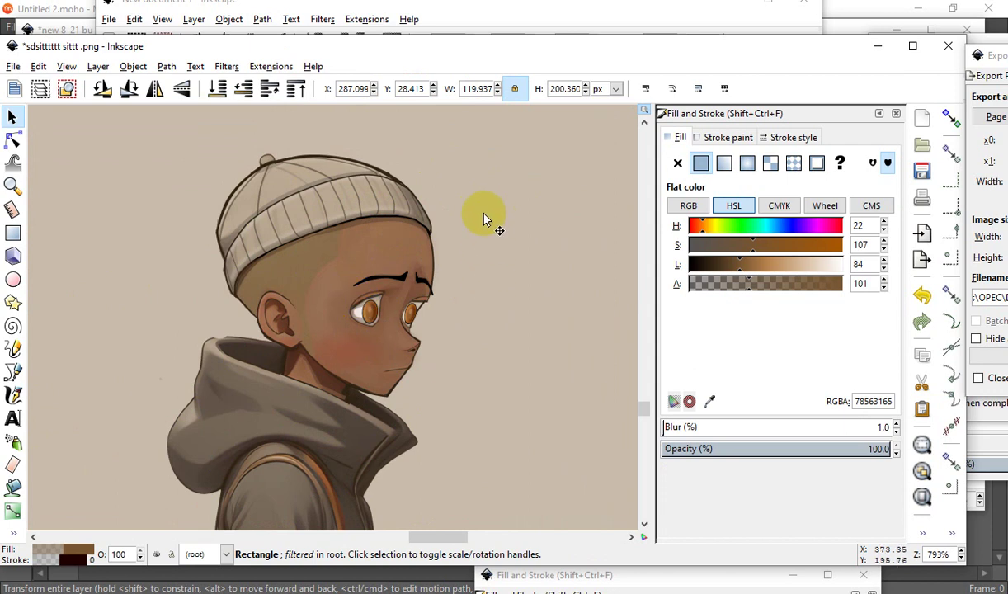
left_click_drag(484, 227, 518, 116)
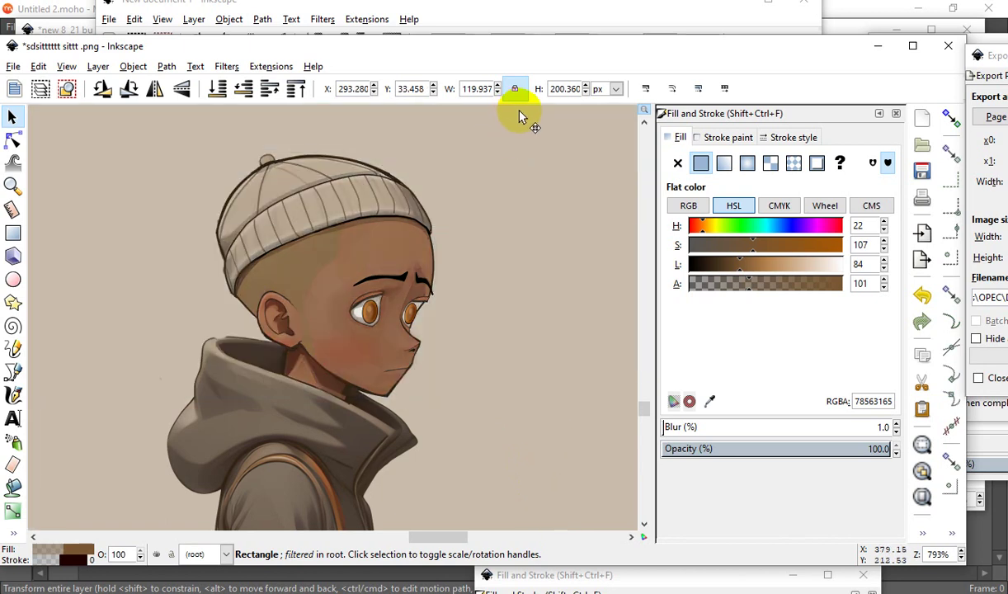
scroll(391, 212, "down", 2)
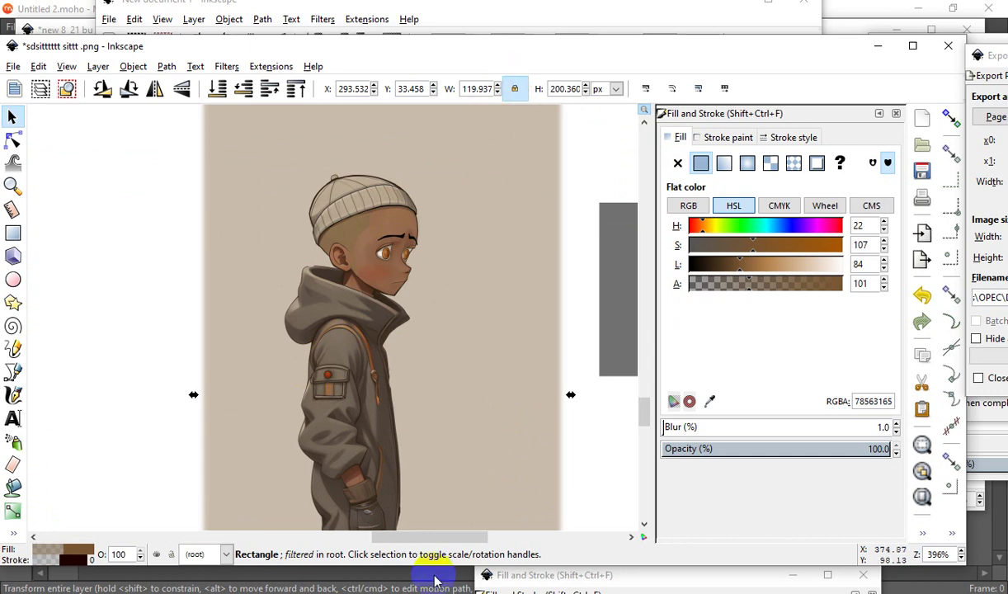
scroll(329, 260, "up", 1)
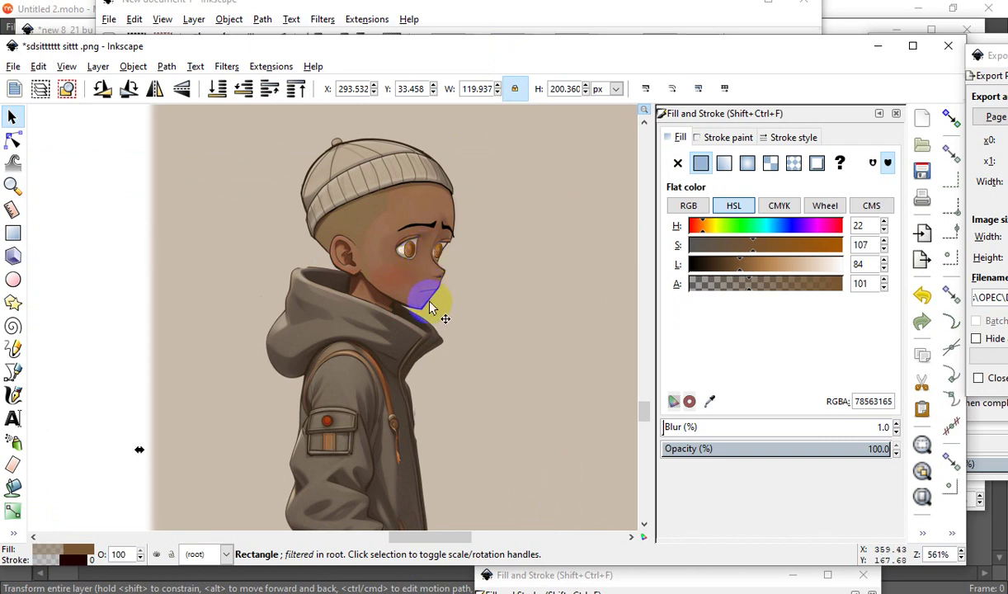
Move the translucent yellow rectangle right off most of the forest scene, to about X 616.3, Y -118.8 px.
scroll(374, 332, "down", 1)
scroll(108, 169, "down", 3)
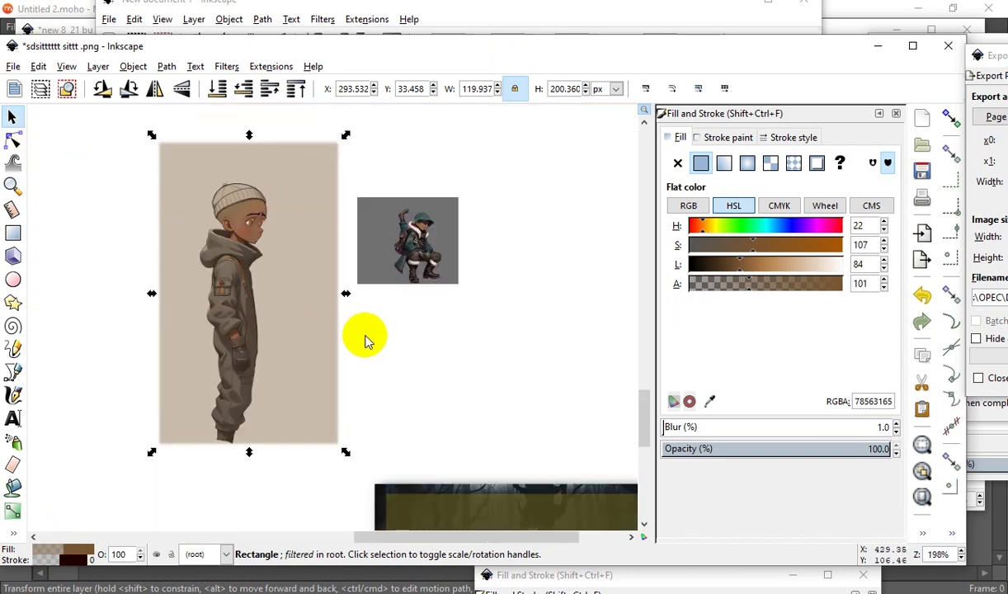
scroll(427, 400, "down", 1)
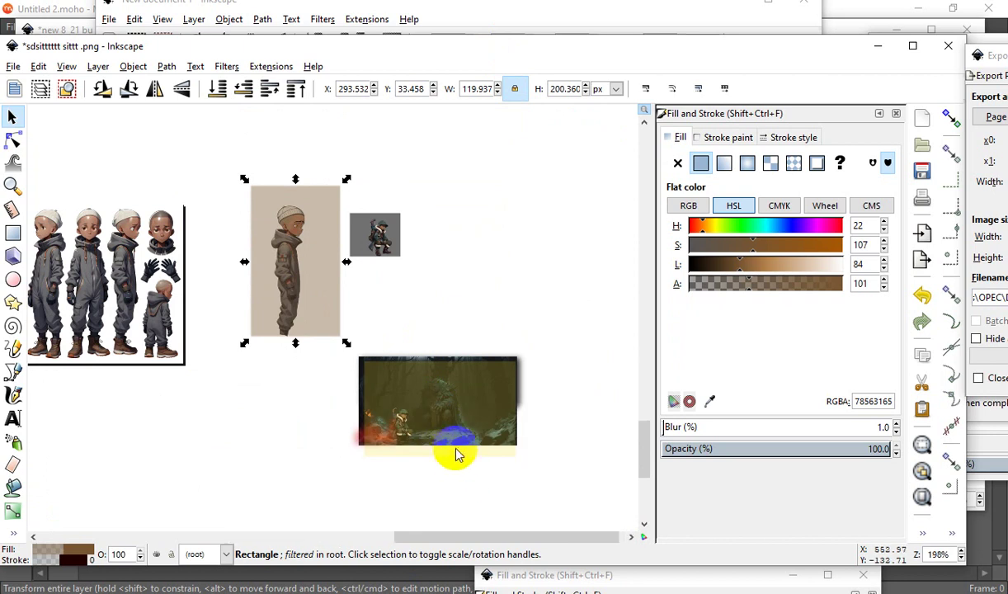
scroll(399, 407, "up", 5)
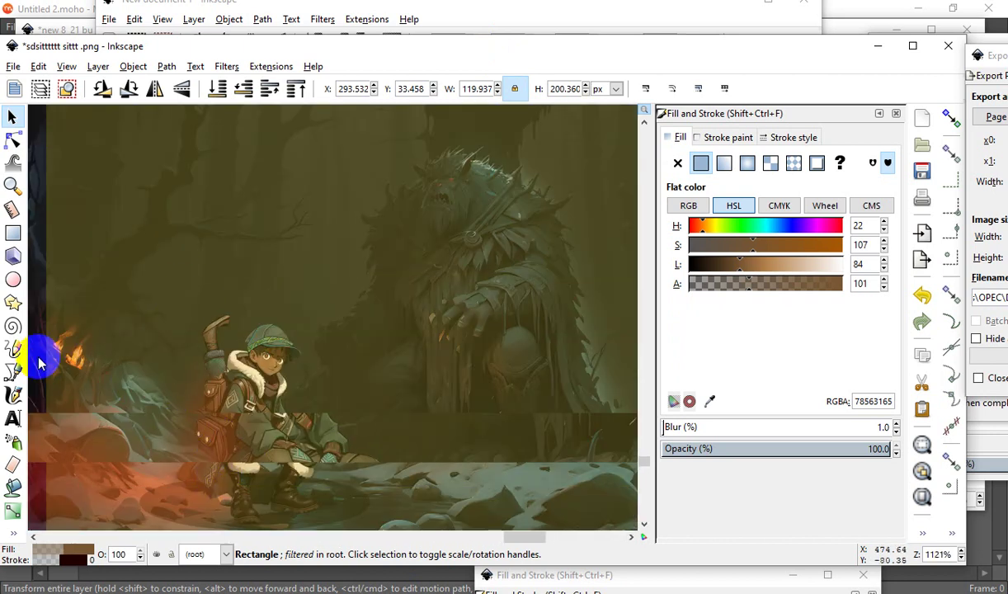
scroll(278, 412, "down", 1)
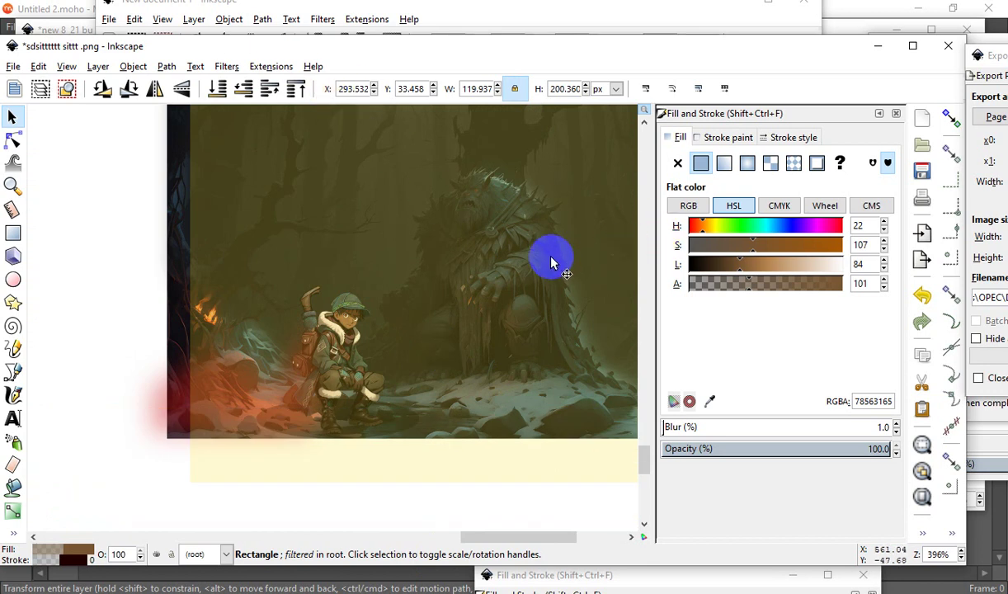
left_click(431, 266)
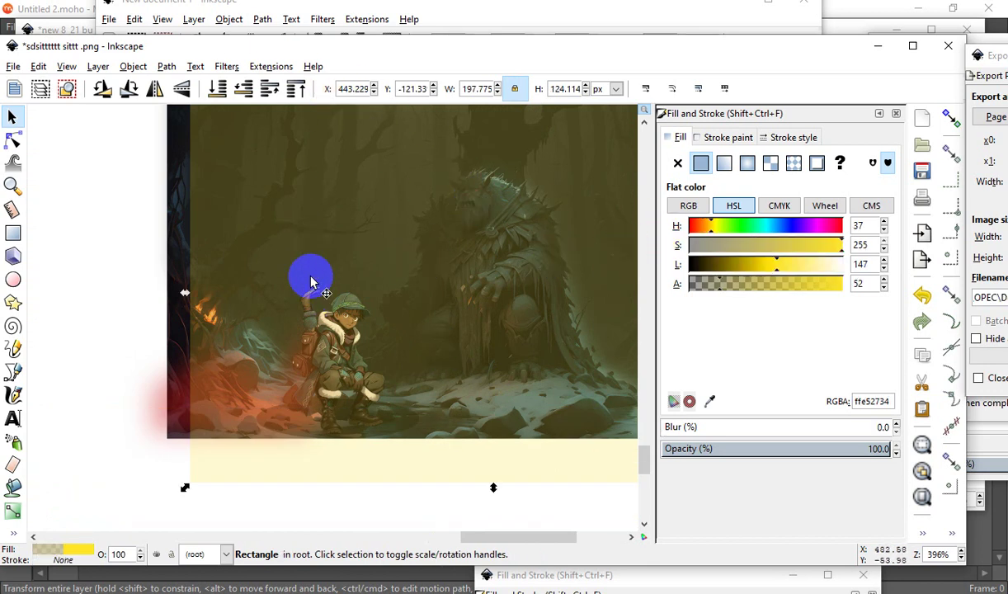
left_click_drag(308, 223, 679, 196)
key("plus")
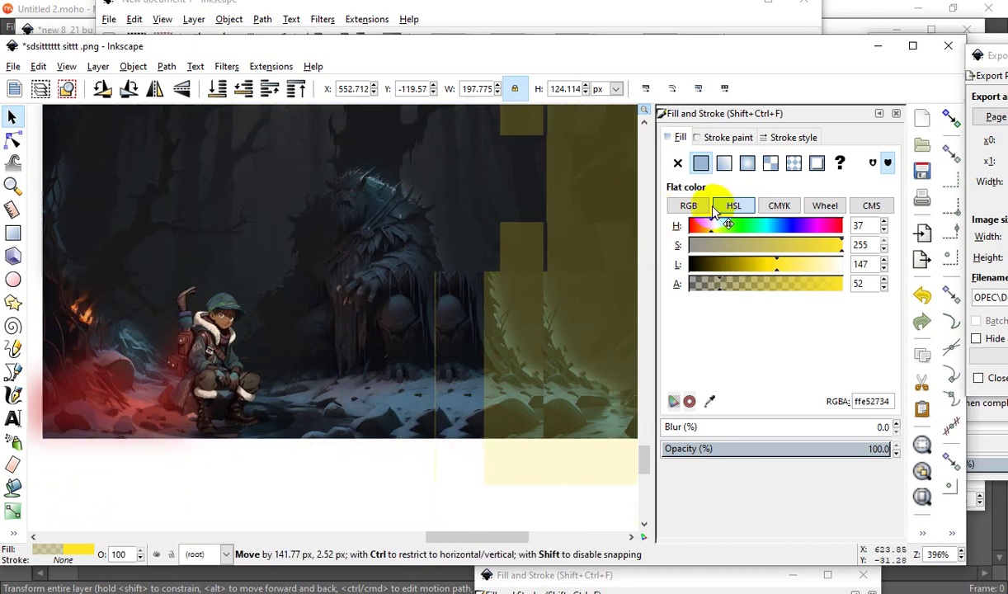
Examine the seated boy in the forest scene without the yellow tint and compare him with the brown-tinted beanie boy.
key("plus")
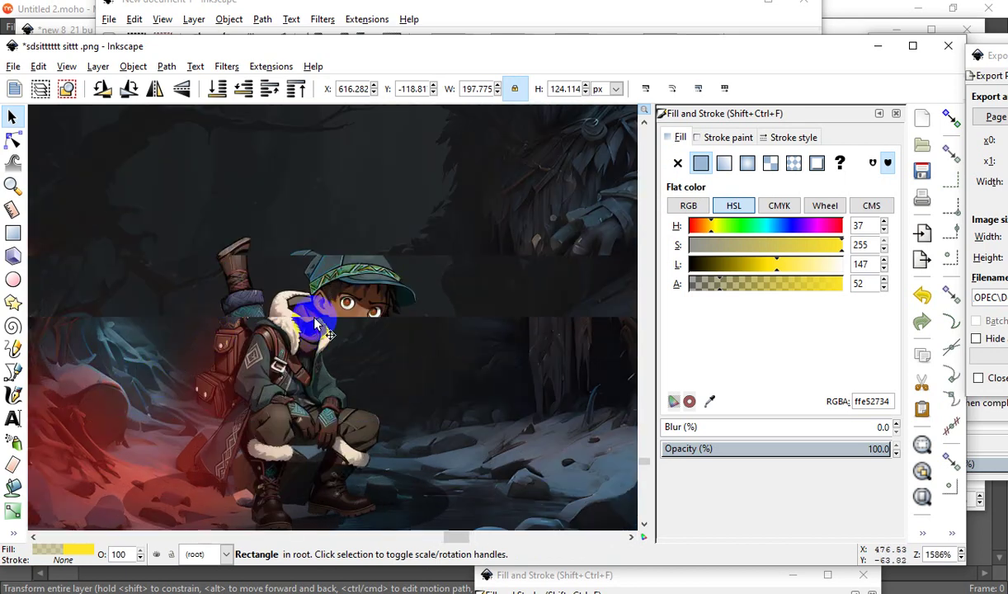
key("plus")
key("plus")
key("minus")
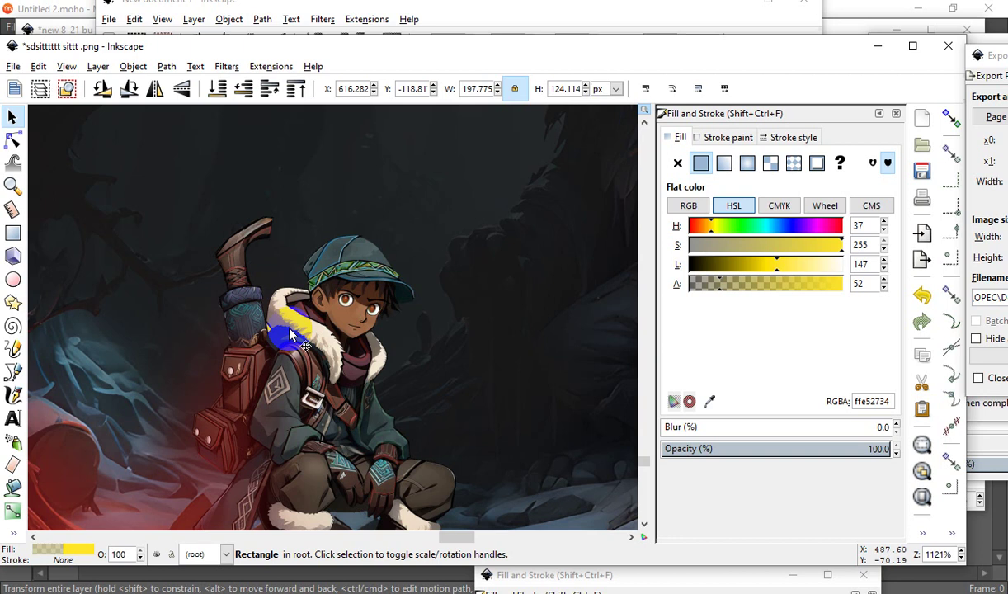
scroll(360, 451, "down", 7)
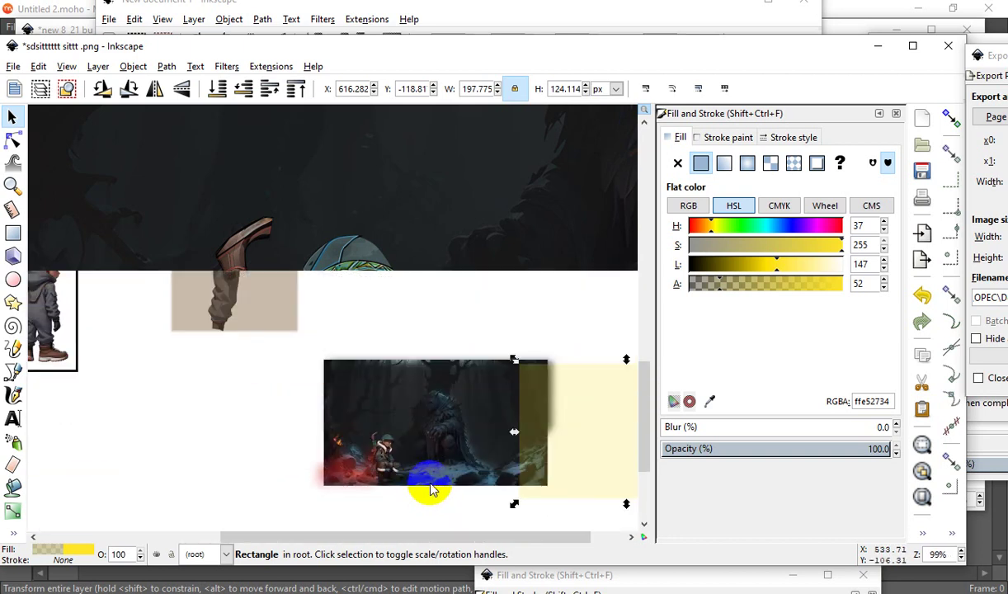
scroll(430, 489, "up", 3)
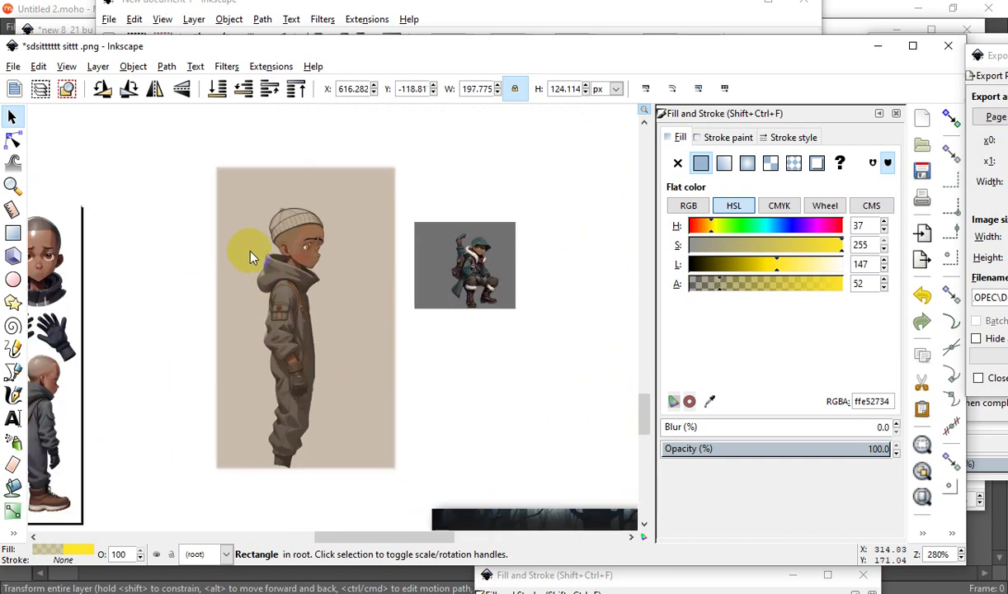
scroll(252, 258, "up", 4)
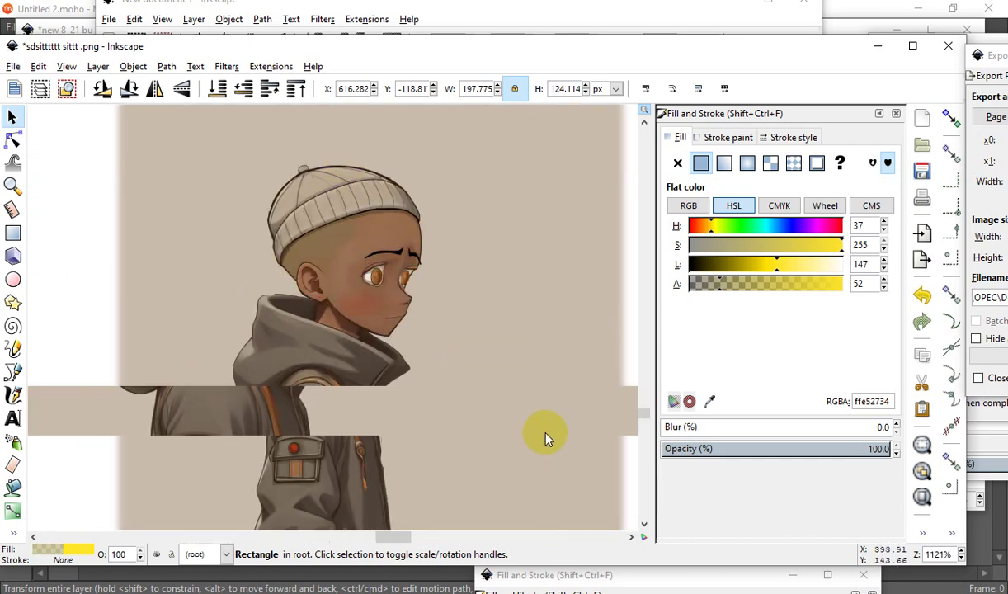
scroll(520, 437, "down", 1)
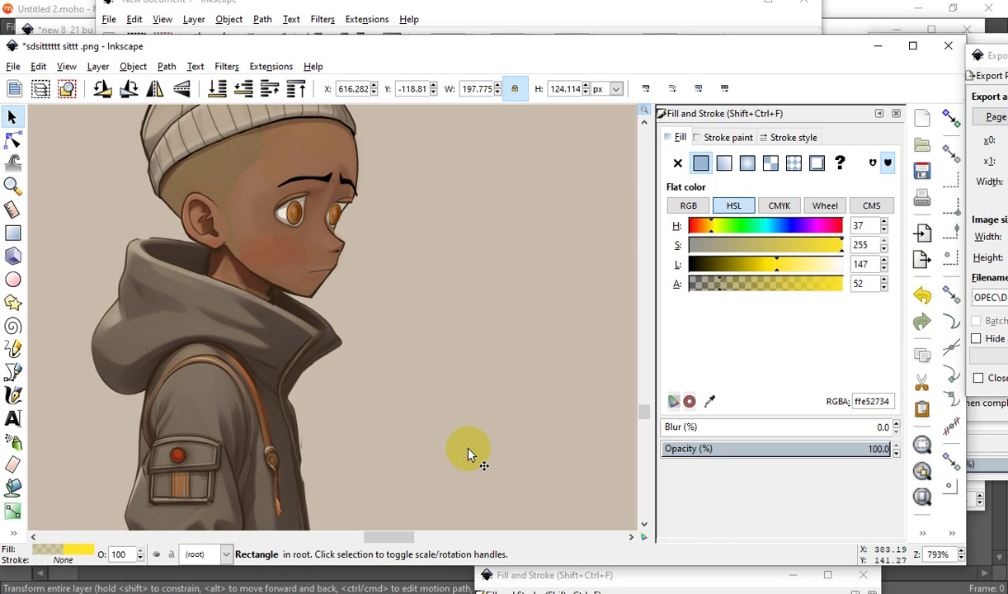
scroll(265, 293, "down", 3)
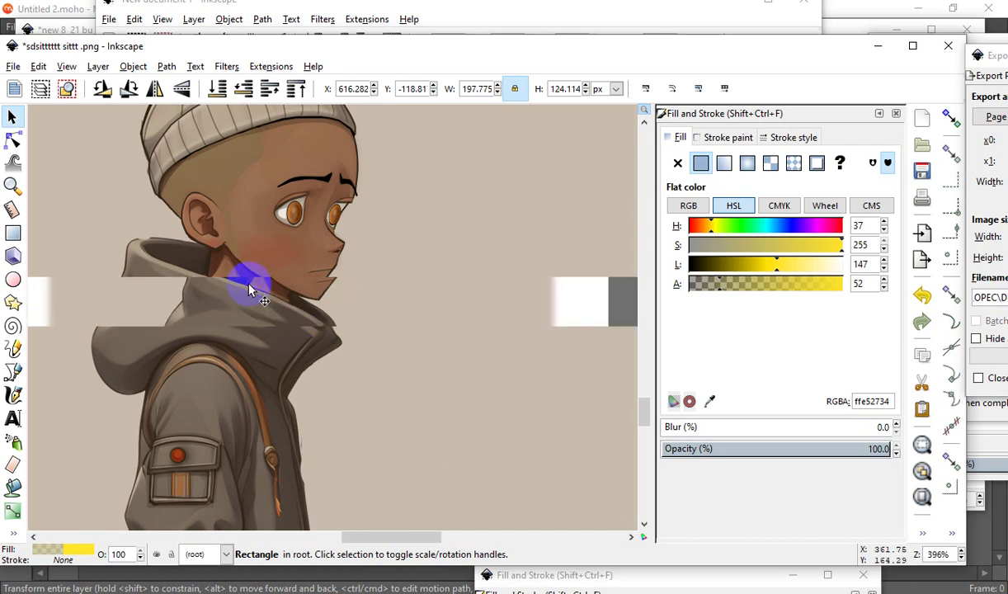
scroll(270, 226, "down", 4)
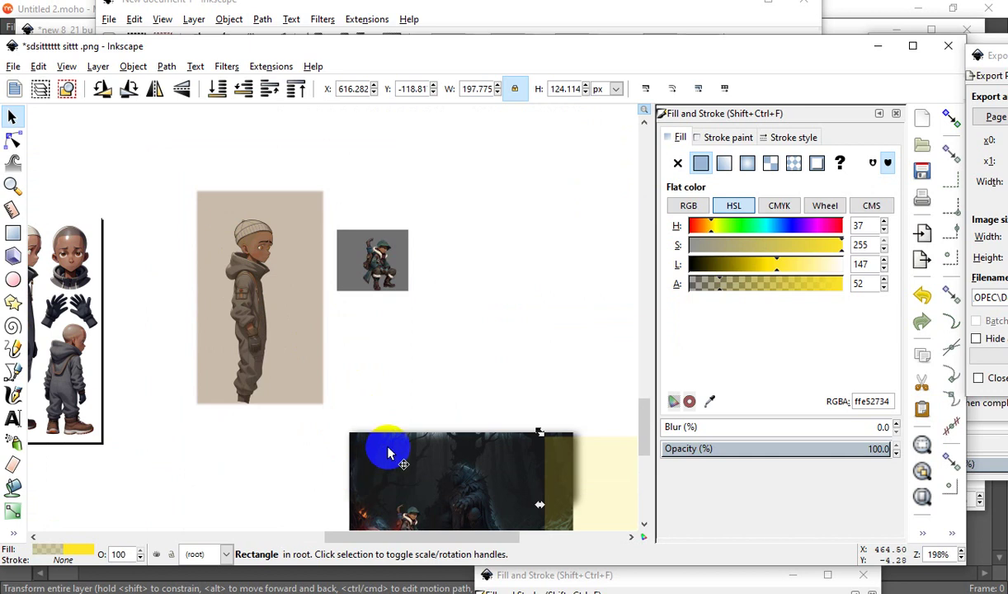
Examine the forest scene up close, including the trees, the monster, the seated boy and the rocks at the yellow rectangle's edge.
scroll(247, 187, "up", 3)
scroll(590, 503, "up", 3)
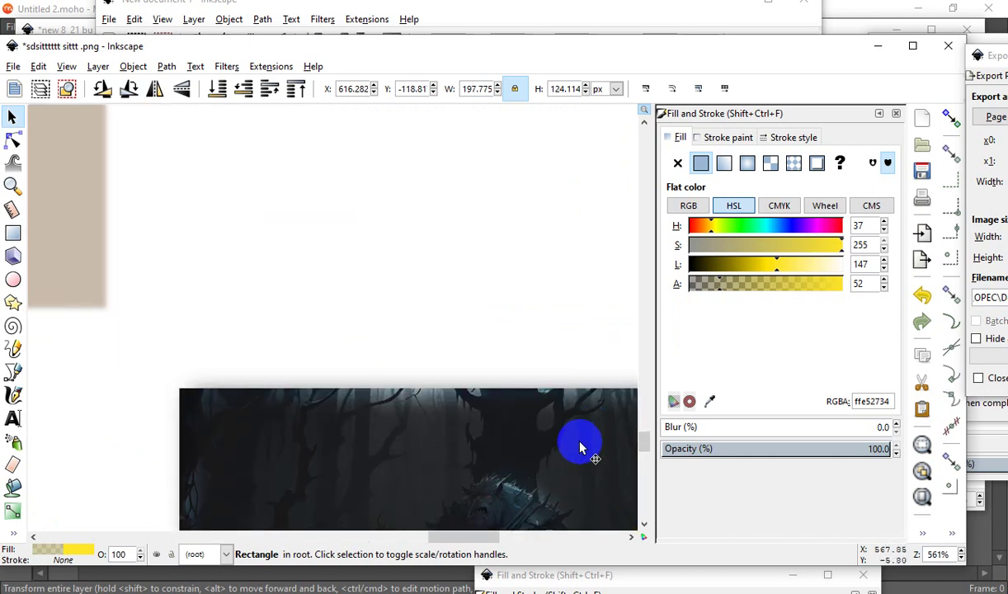
scroll(528, 347, "up", 2)
scroll(371, 487, "up", 1)
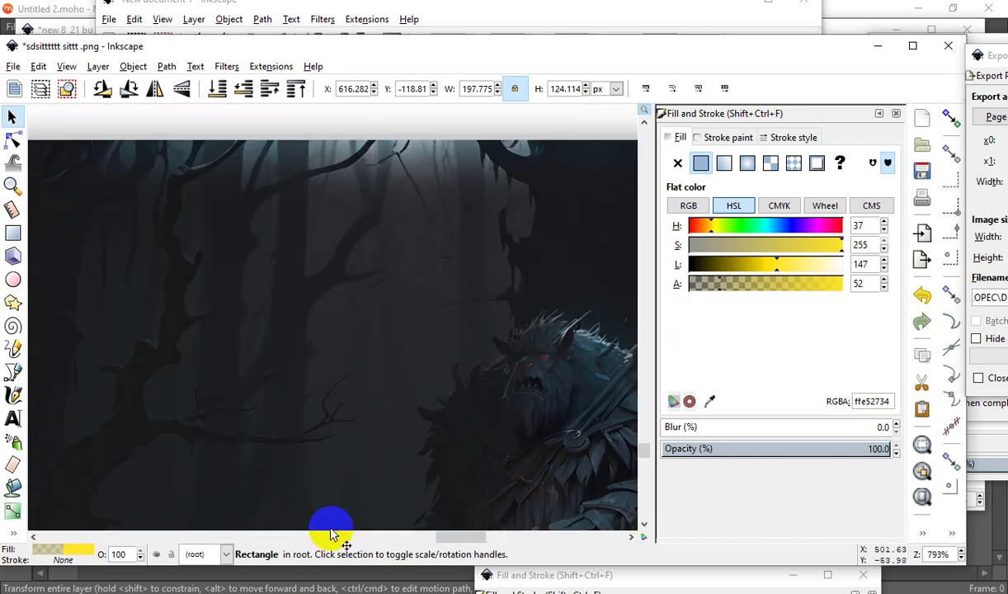
scroll(338, 332, "down", 2)
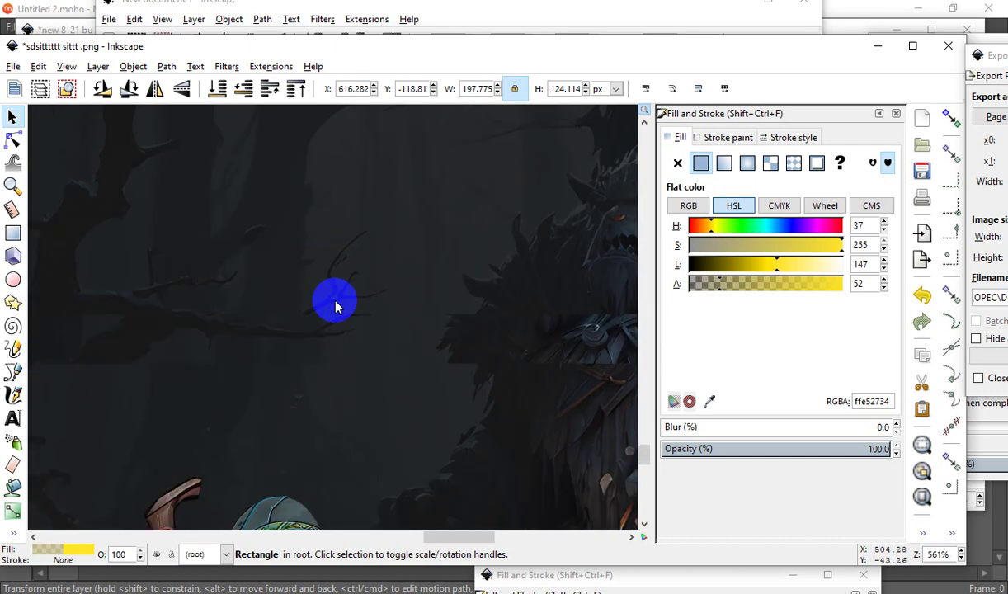
scroll(333, 303, "down", 1)
scroll(250, 468, "up", 2)
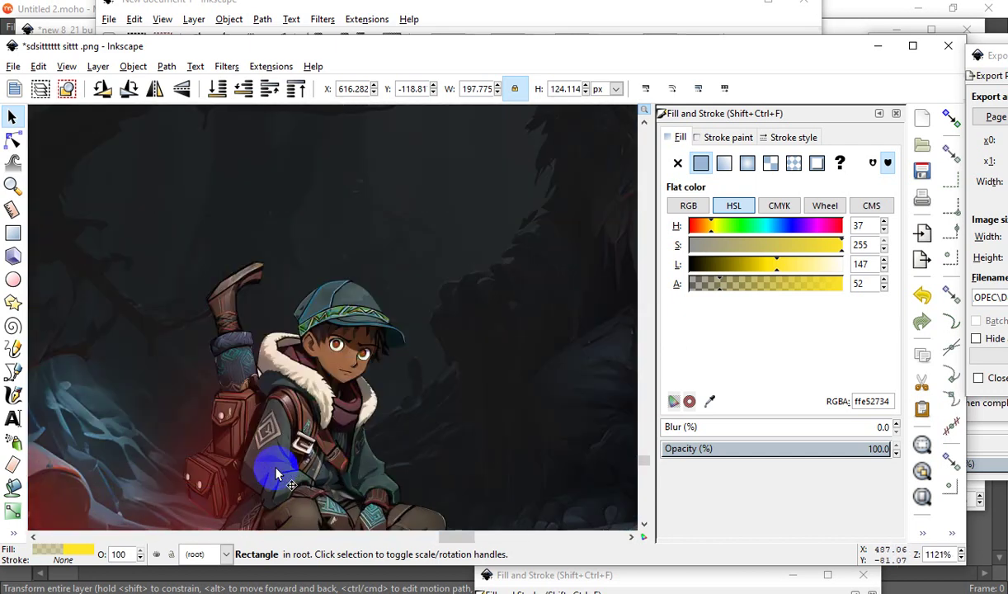
scroll(459, 464, "down", 2)
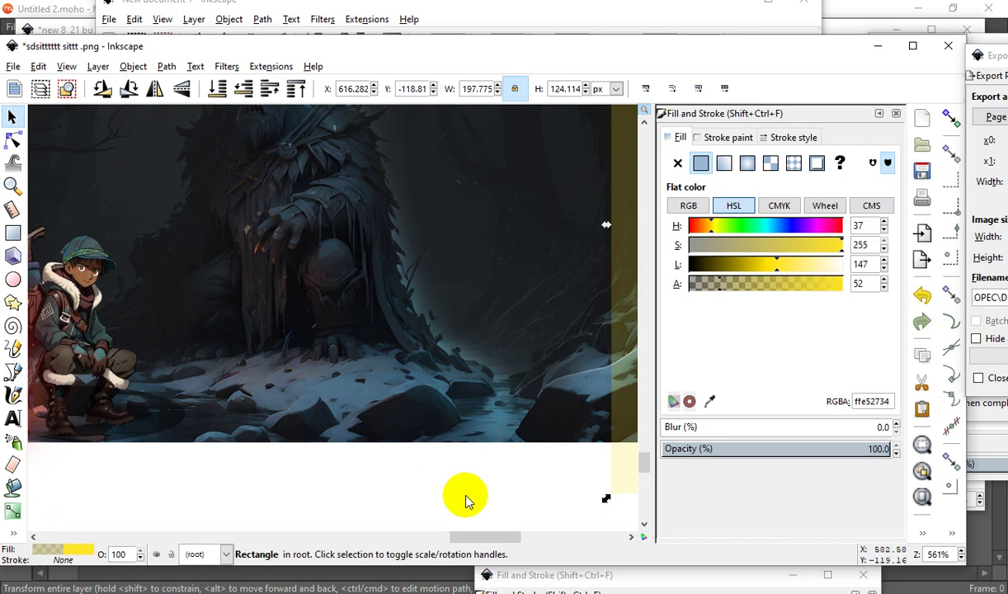
scroll(450, 497, "up", 2)
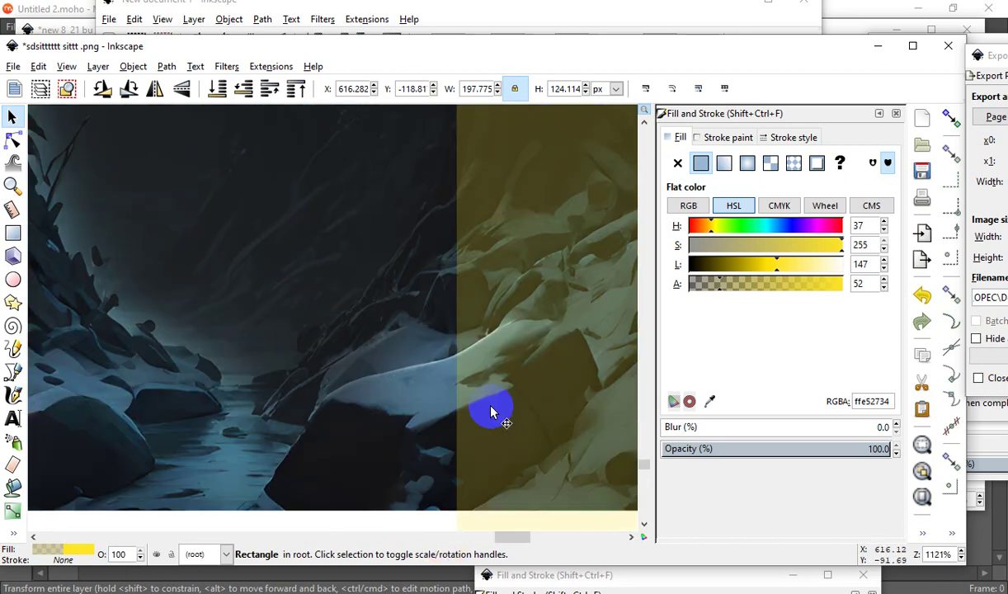
scroll(600, 417, "down", 4)
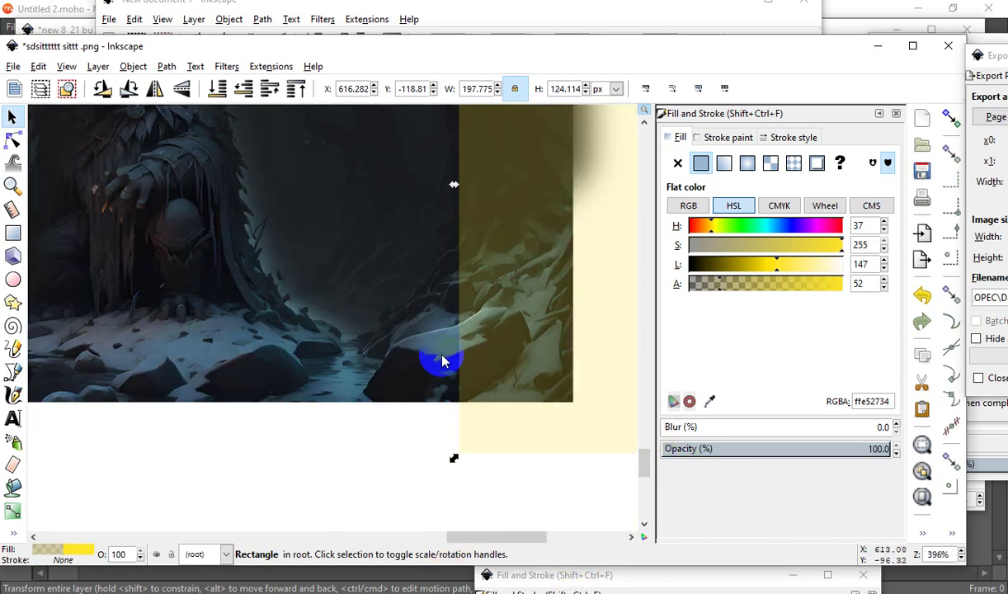
scroll(83, 216, "up", 2)
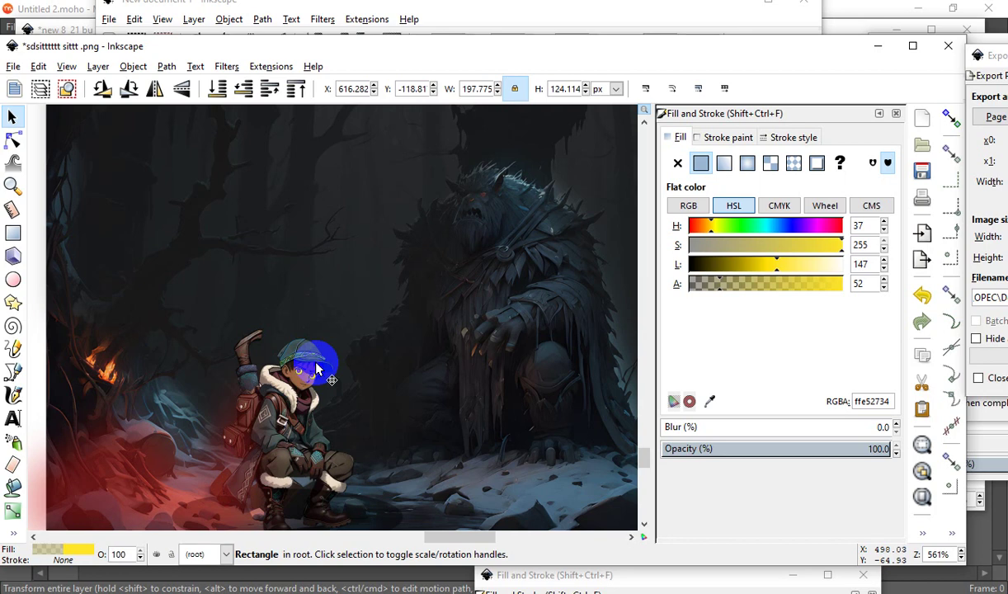
Examine the seated boy in the forest scene up close, with the red glow beside him and the dark background.
left_click_drag(317, 369, 314, 372)
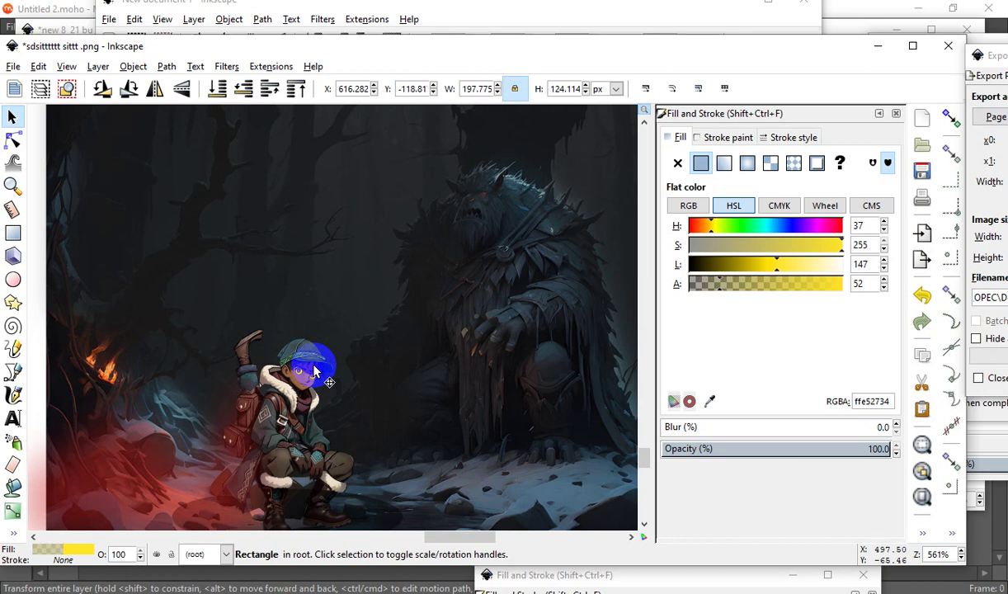
scroll(467, 392, "down", 2)
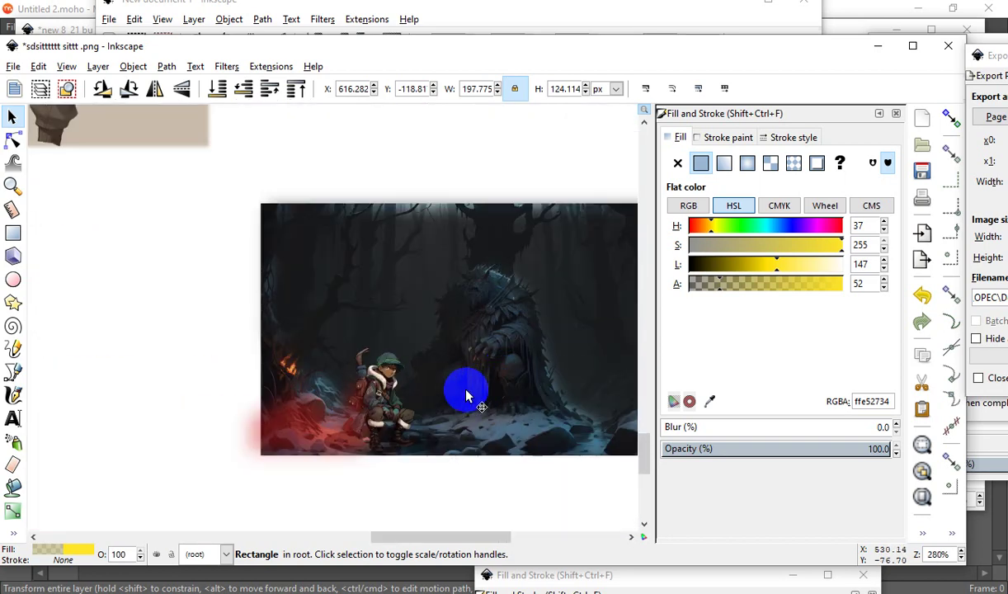
scroll(383, 383, "up", 4)
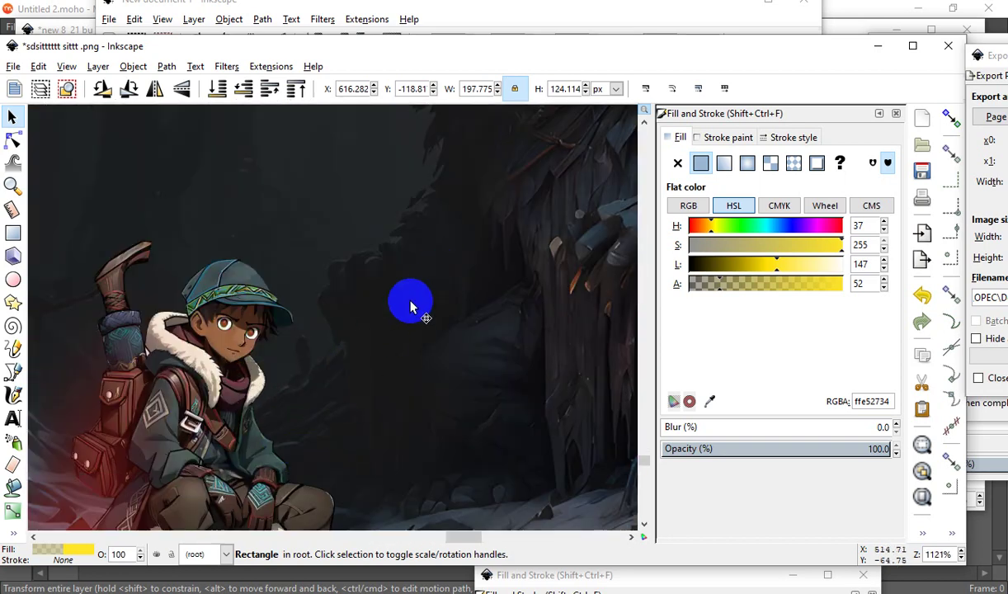
scroll(409, 309, "down", 1)
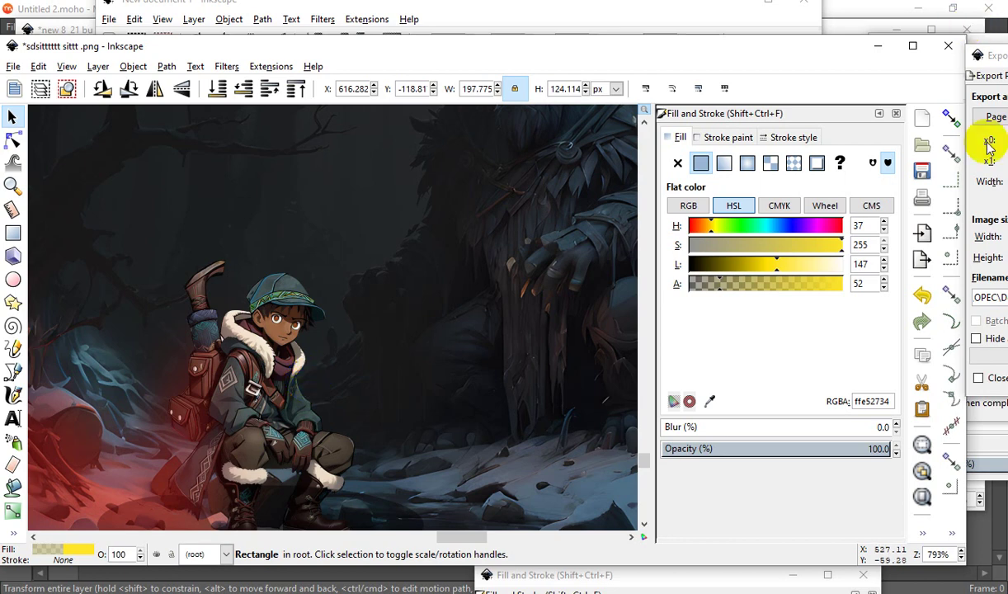
scroll(388, 412, "down", 4)
scroll(446, 412, "down", 2)
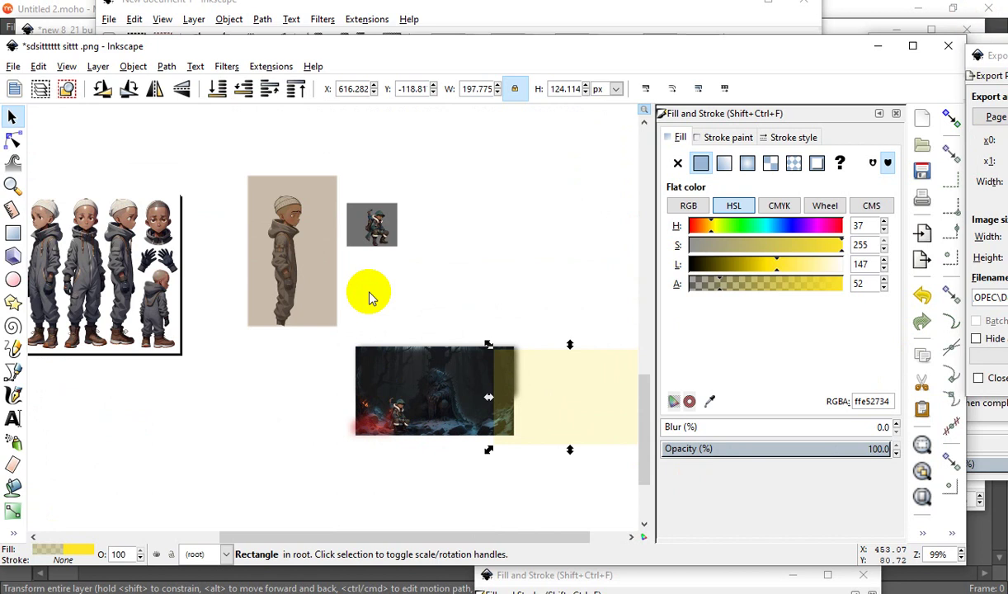
Examine the brown tint on the beanie boy's face, hood and jacket in the side-view picture.
scroll(367, 304, "up", 2)
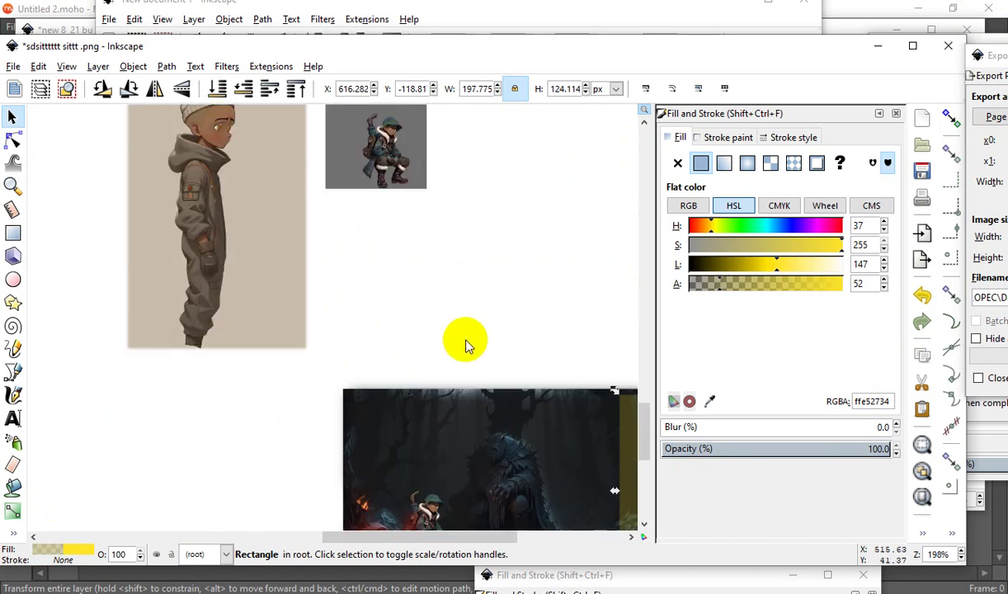
scroll(191, 142, "up", 1)
scroll(191, 142, "up", 2)
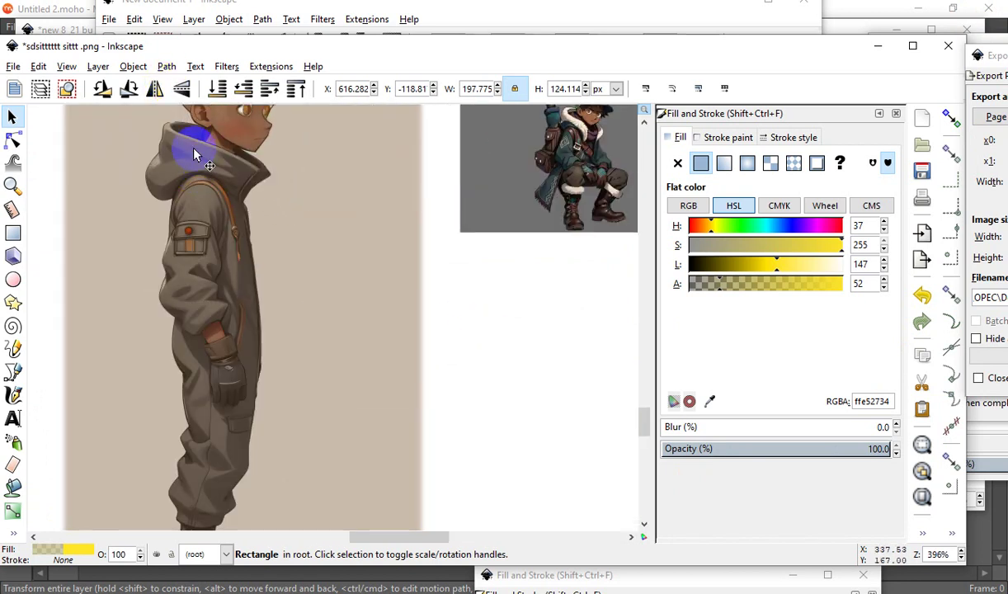
scroll(343, 382, "down", 2)
scroll(279, 246, "up", 2)
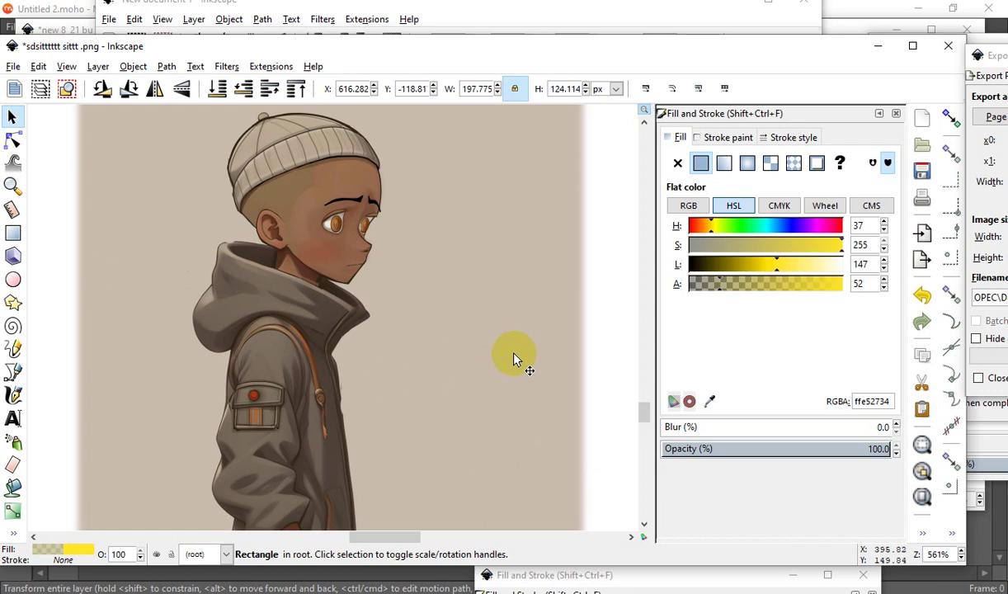
scroll(399, 307, "down", 2, "ctrl")
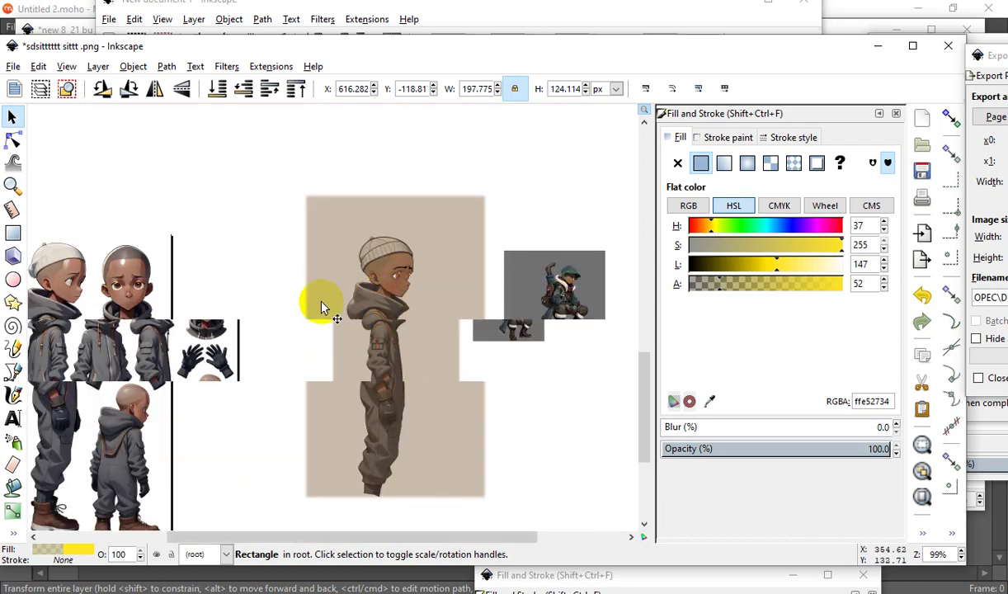
scroll(349, 327, "down", 2, "ctrl")
Select the blurred dark path over the forest scene and move it left to about X 426.8, Y -103.6 px.
left_click_drag(476, 491, 457, 398)
middle_click(468, 338)
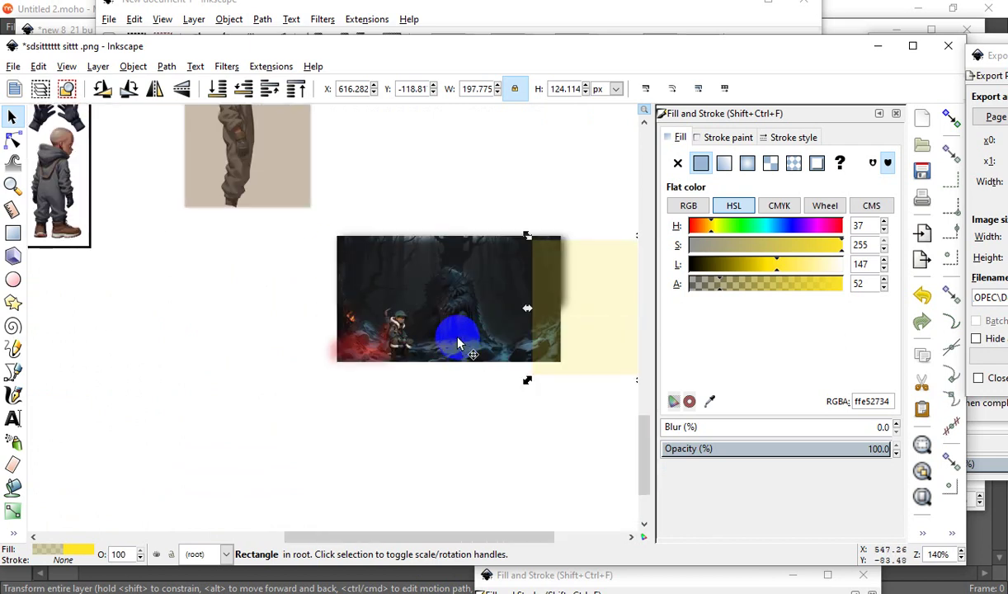
middle_click(443, 284)
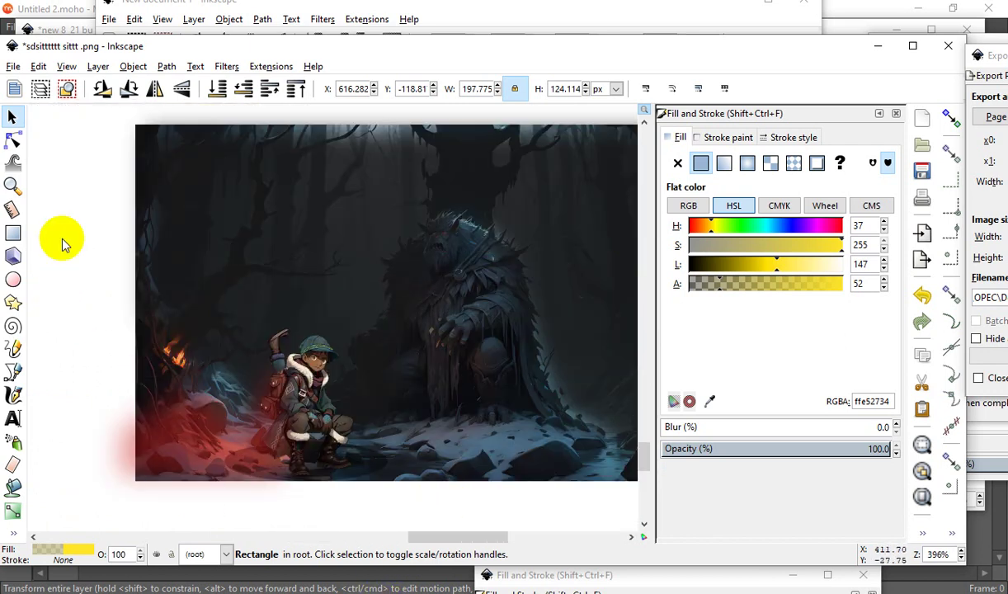
left_click(66, 231)
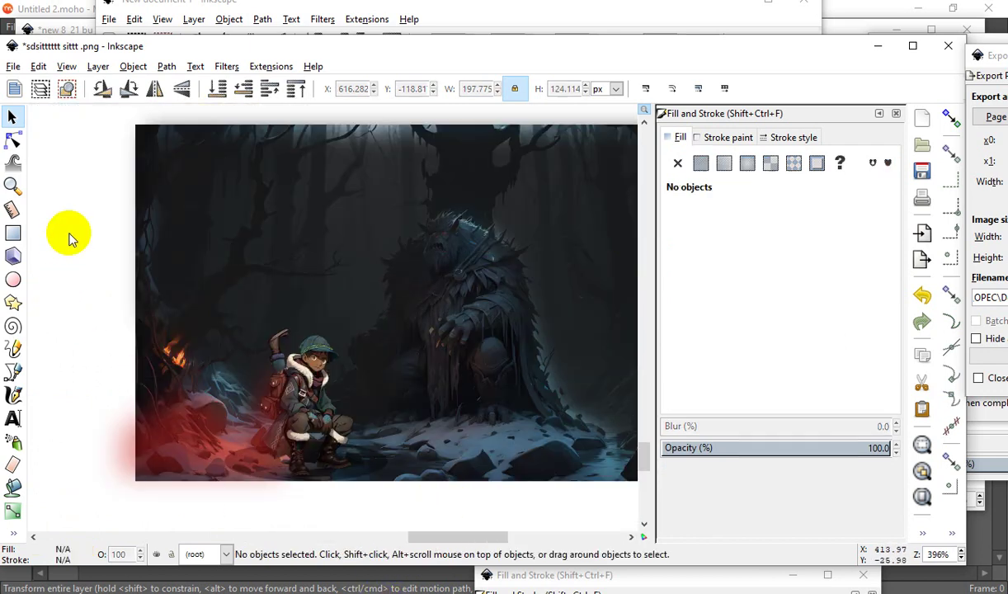
left_click(259, 230)
left_click_drag(541, 217, 229, 214)
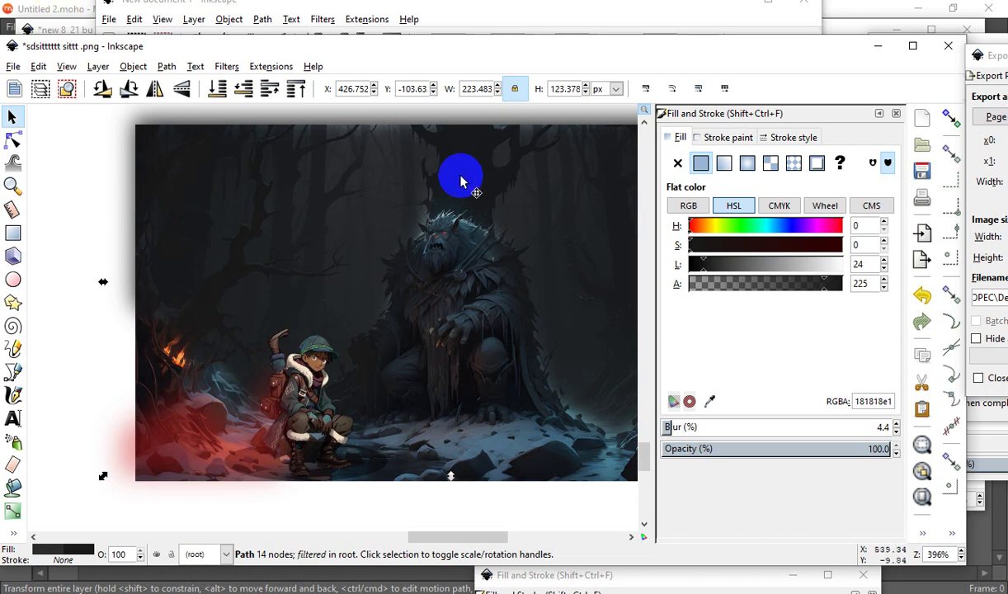
Move the translucent brown rectangle left off the beanie boy, to about X 212.3, Y 1.9 px.
scroll(380, 243, "down", 2)
scroll(349, 360, "down", 2)
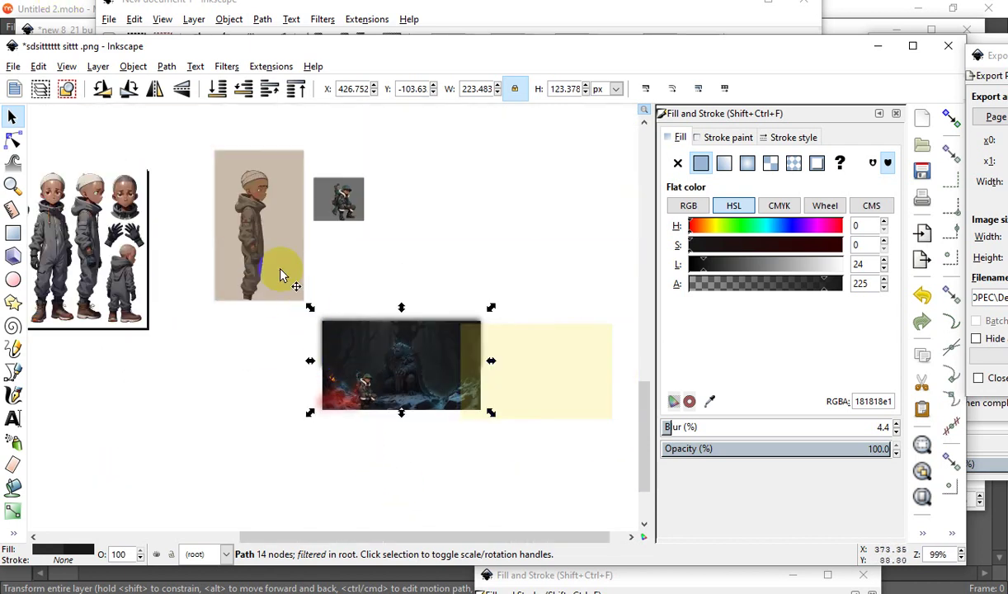
scroll(222, 198, "up", 3)
scroll(230, 183, "up", 1)
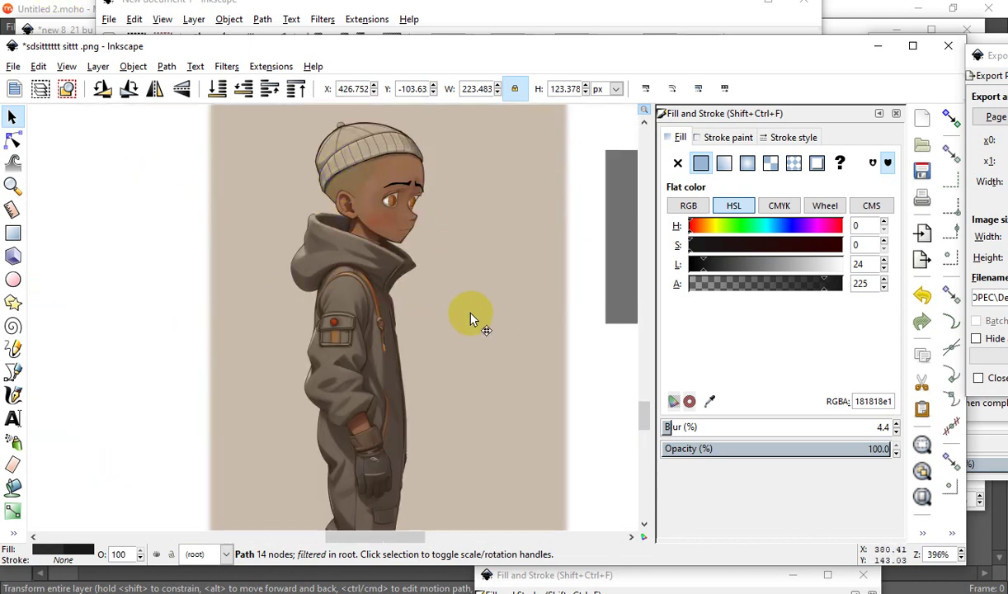
left_click(450, 192)
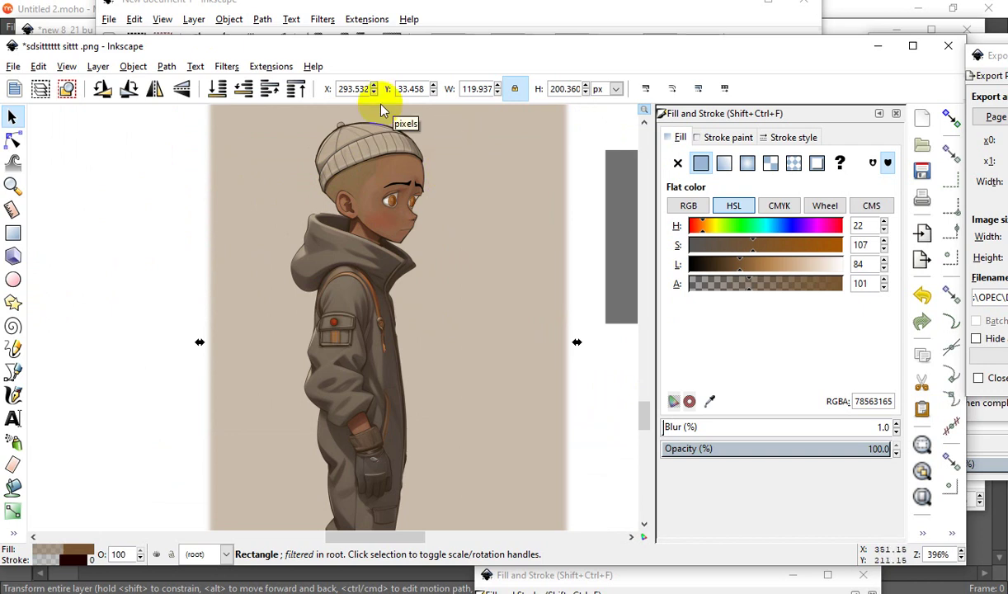
left_click_drag(477, 199, 284, 310)
scroll(120, 117, "up", 2)
scroll(283, 310, "down", 3)
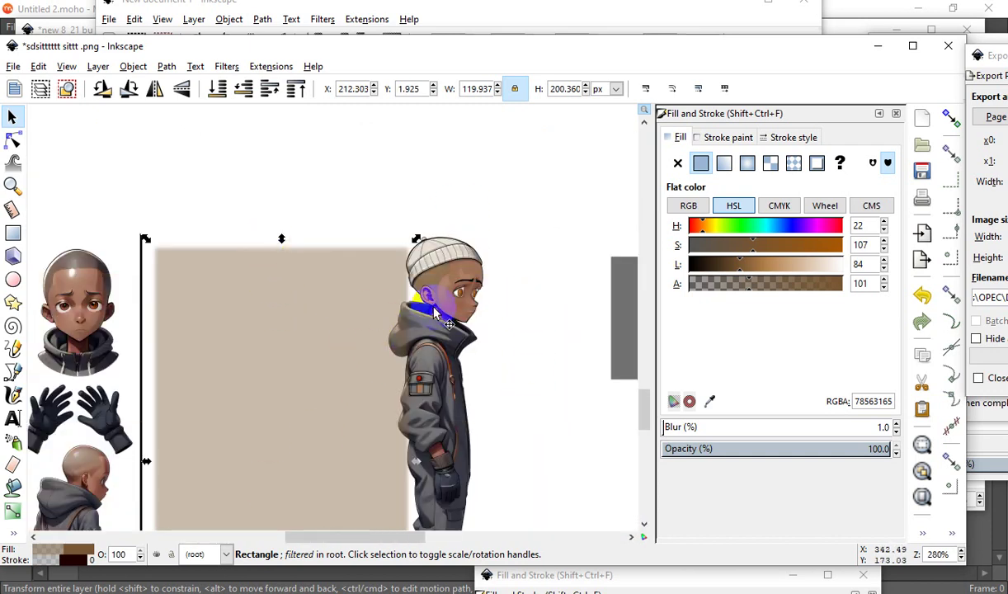
Move the translucent brown rectangle back over the whole beanie boy, to about X 291.5, Y 38.7 px.
left_click(432, 408)
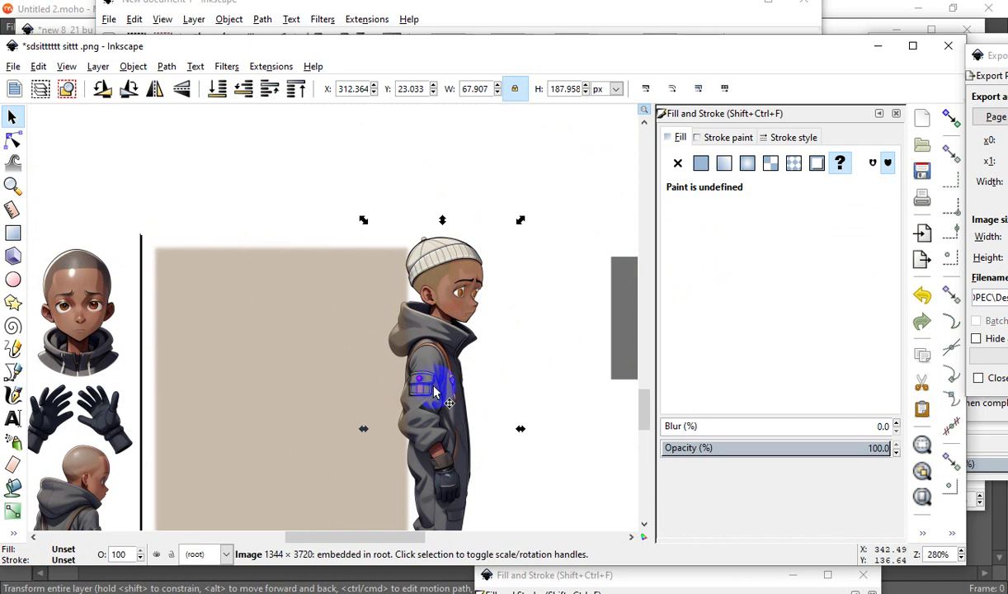
scroll(407, 344, "left", 2)
left_click(476, 357)
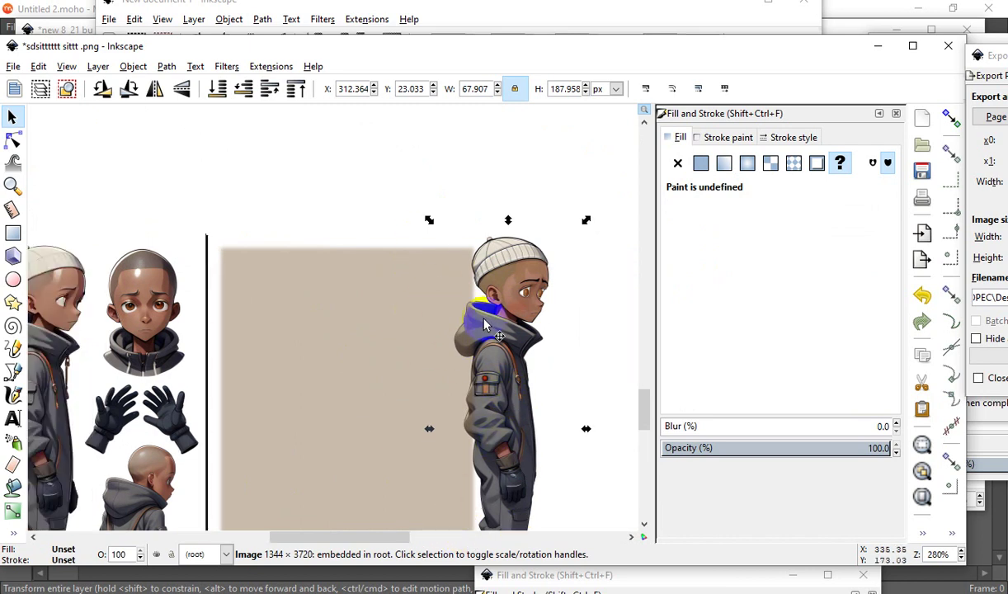
left_click(466, 353)
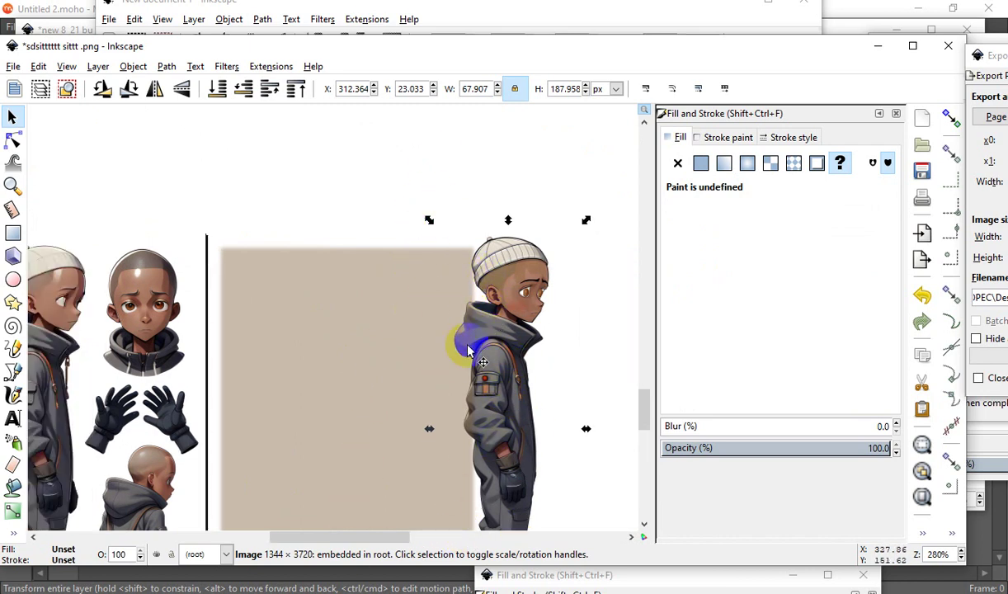
left_click_drag(284, 336, 273, 190)
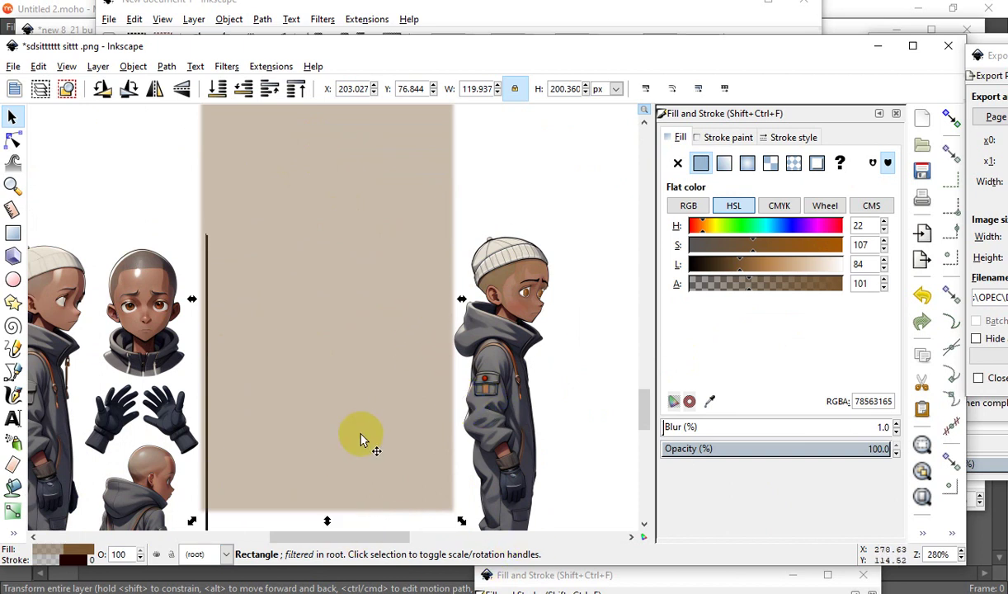
left_click_drag(355, 248, 549, 323)
scroll(548, 323, "up", 2, "ctrl")
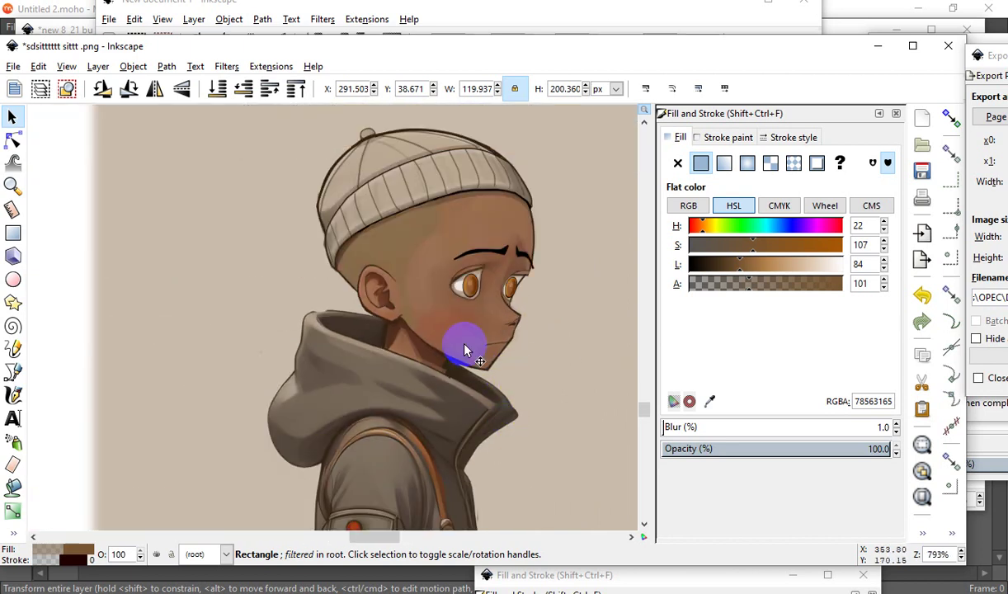
scroll(464, 323, "up", 1, "ctrl")
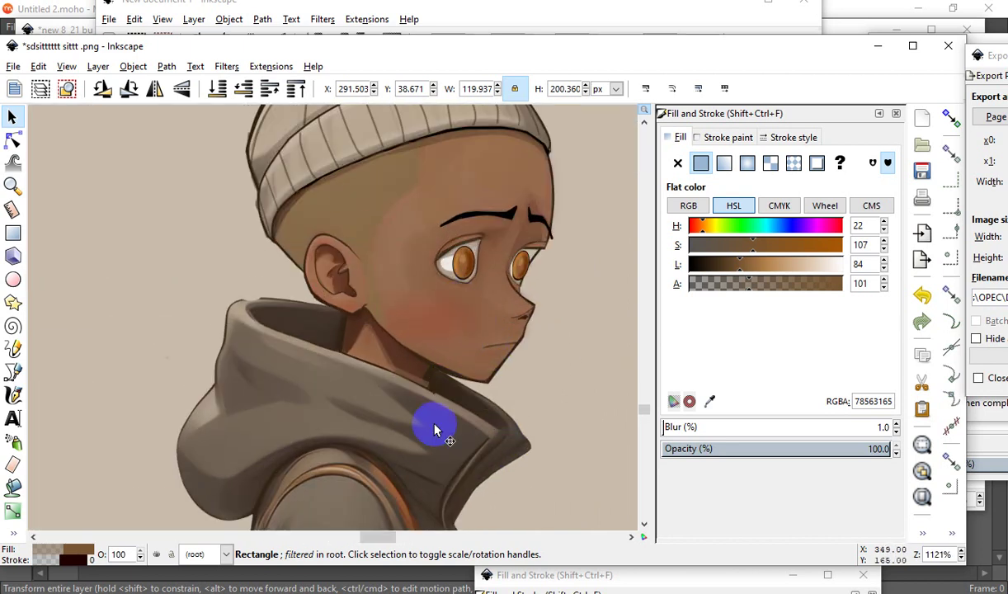
Lower the brown rectangle off the boy's head to about Y -37.2 px and move the red cheek blush to about X 300.3, Y 181.1 px.
left_click_drag(593, 417, 591, 230)
left_click_drag(586, 400, 578, 537)
left_click_drag(419, 323, 198, 249)
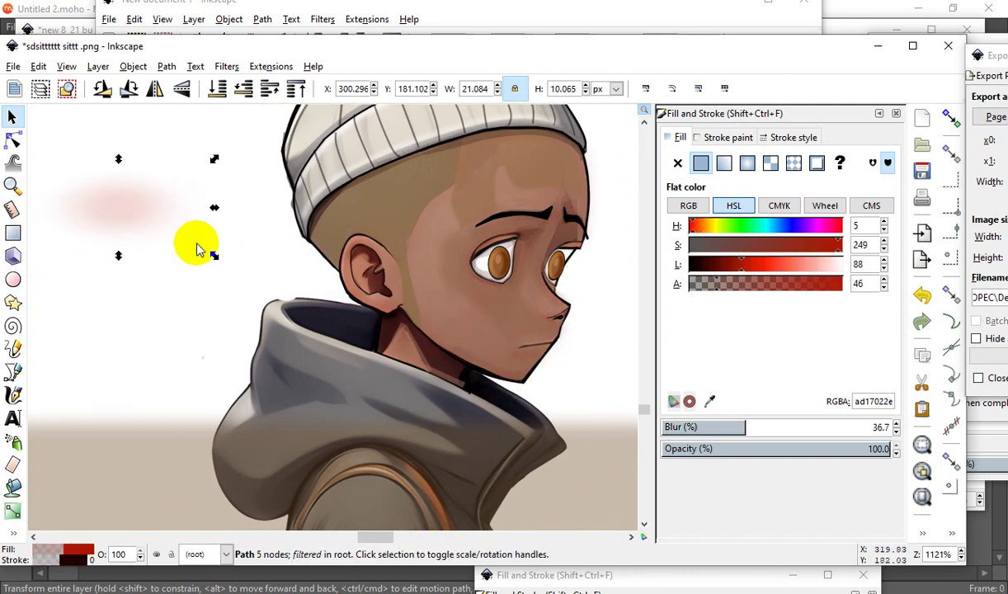
Move the two blurred brown shading paths off the boy's face, to about X 302.1, Y 164.3 px and X 313.1, Y 185.1 px.
left_click(459, 209)
left_click_drag(542, 231, 107, 307)
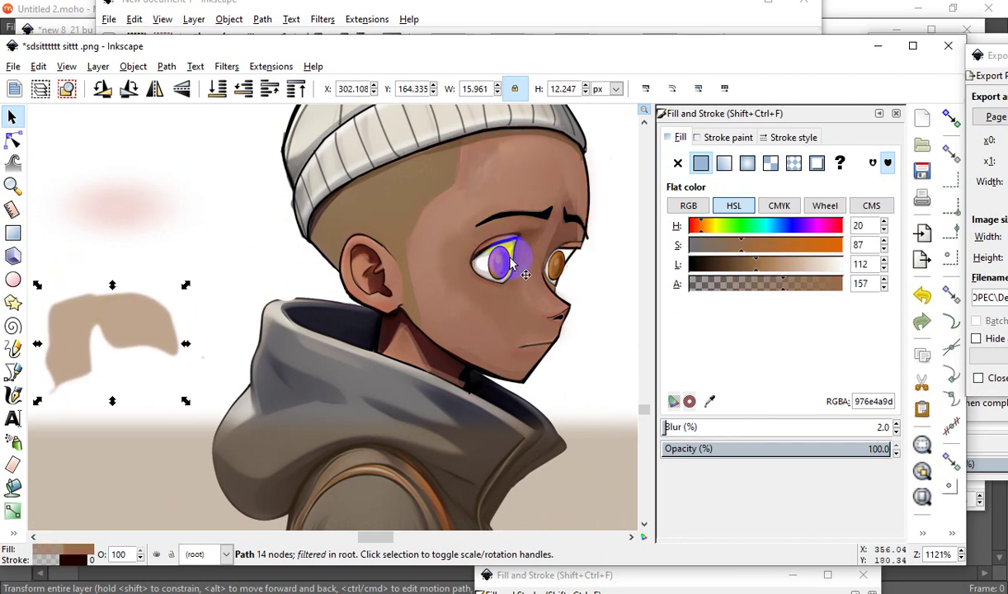
left_click(518, 310)
left_click_drag(523, 315, 217, 181)
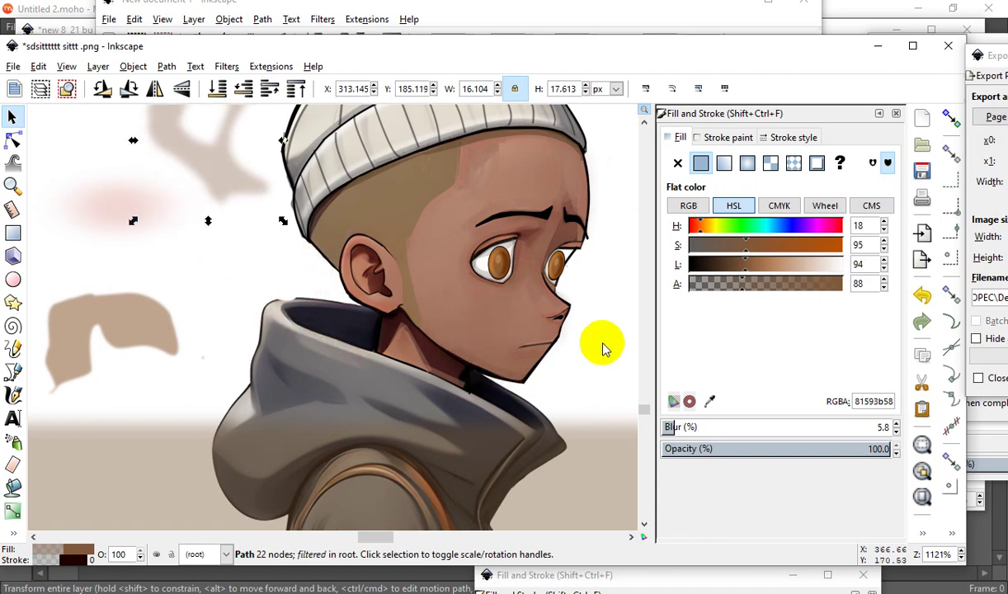
Move the 23-node brown shading path from around the boy's eyes to about X 316.3, Y 162.1 px, and deselect it.
left_click(484, 165)
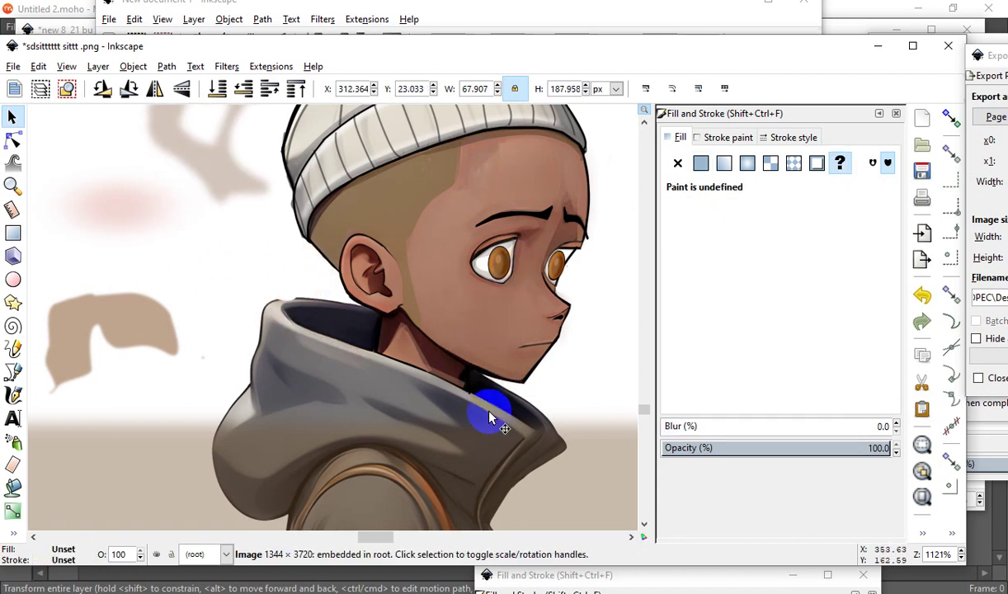
left_click(505, 264)
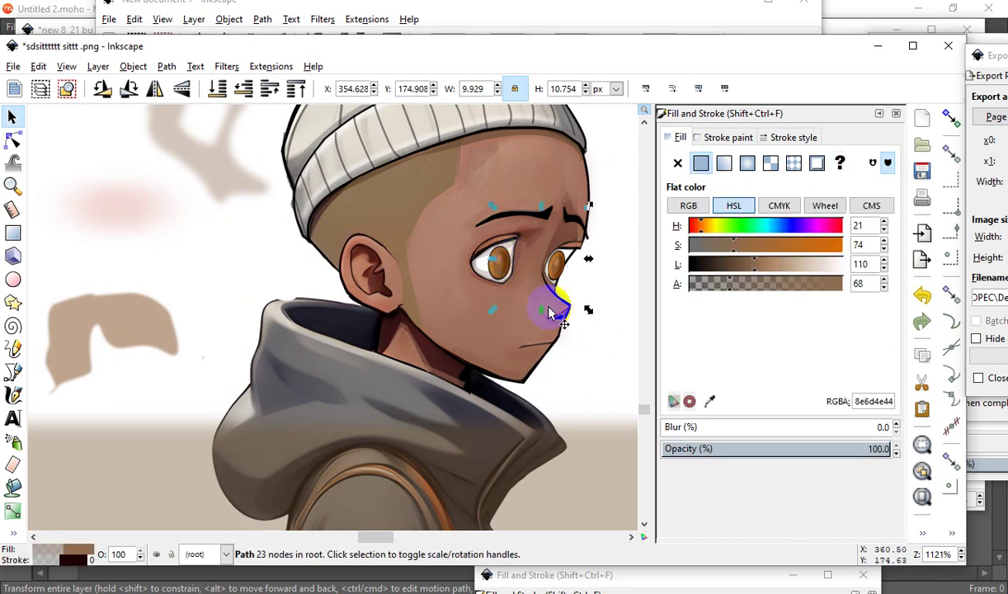
left_click_drag(517, 278, 185, 396)
scroll(342, 347, "down", 1, "ctrl")
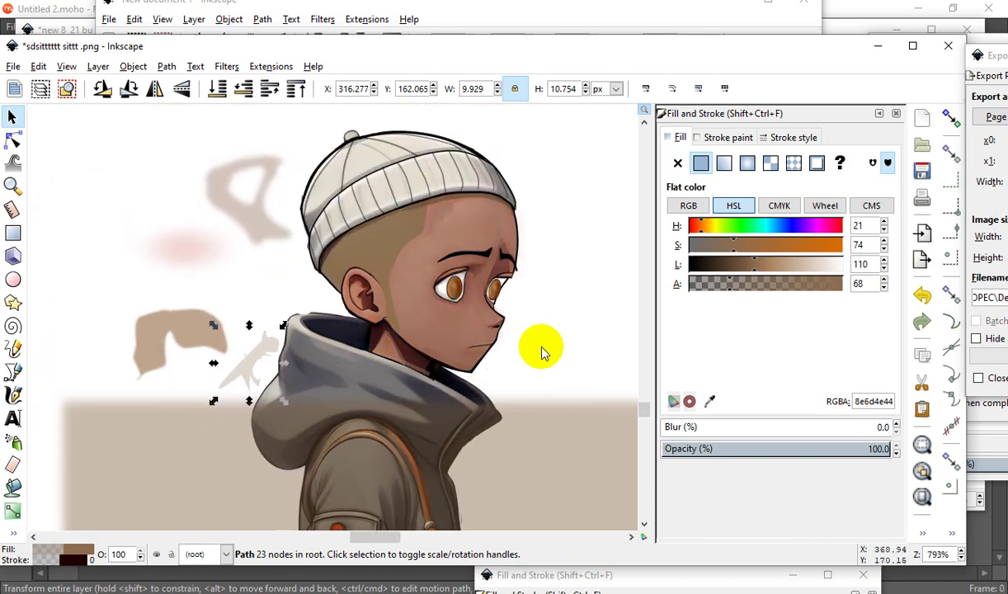
left_click(466, 361)
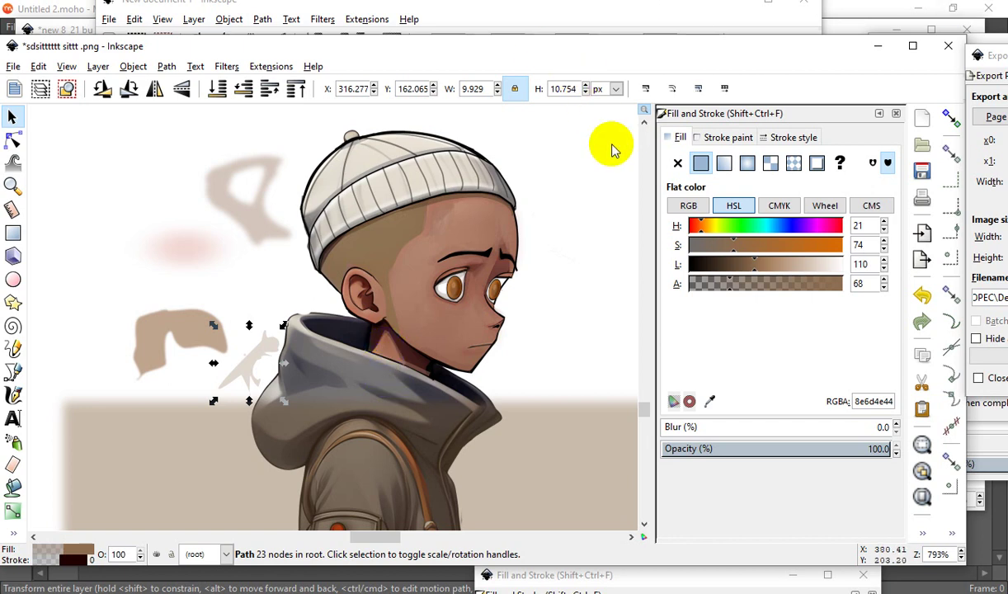
left_click(564, 230)
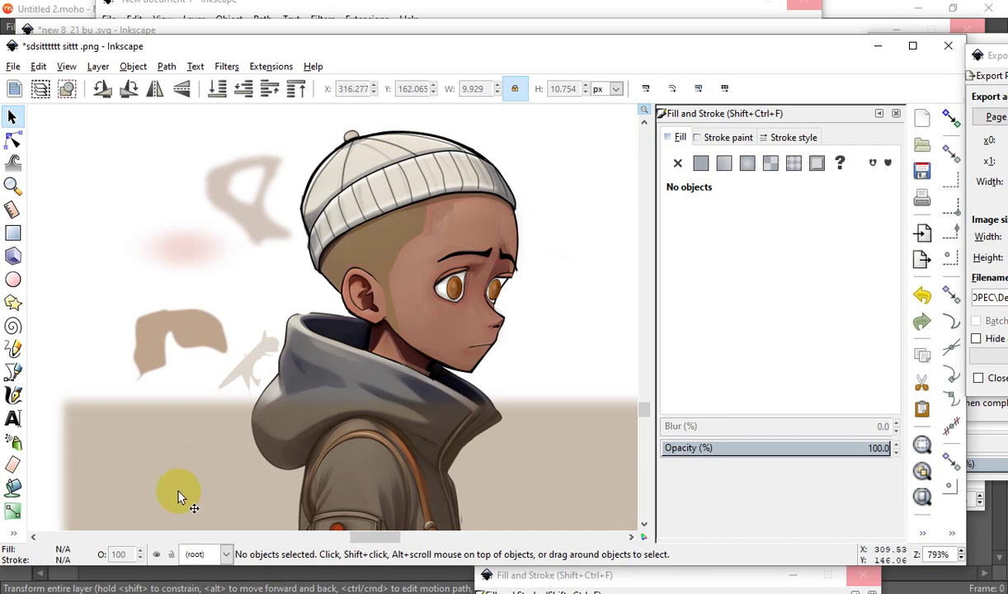
Draw a narrow translucent yellow rectangle about 3.2 by 37.2 px just in front of the beanie boy's face.
left_click(573, 483)
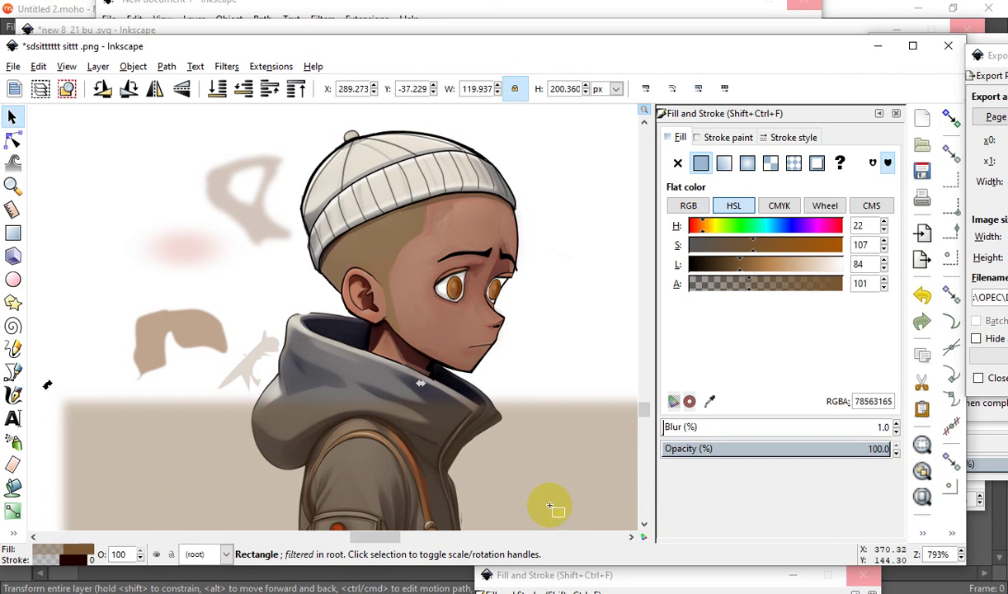
key("r")
mouse_move(546, 498)
left_mouse_down()
mouse_move(526, 359)
mouse_move(528, 271)
left_mouse_up()
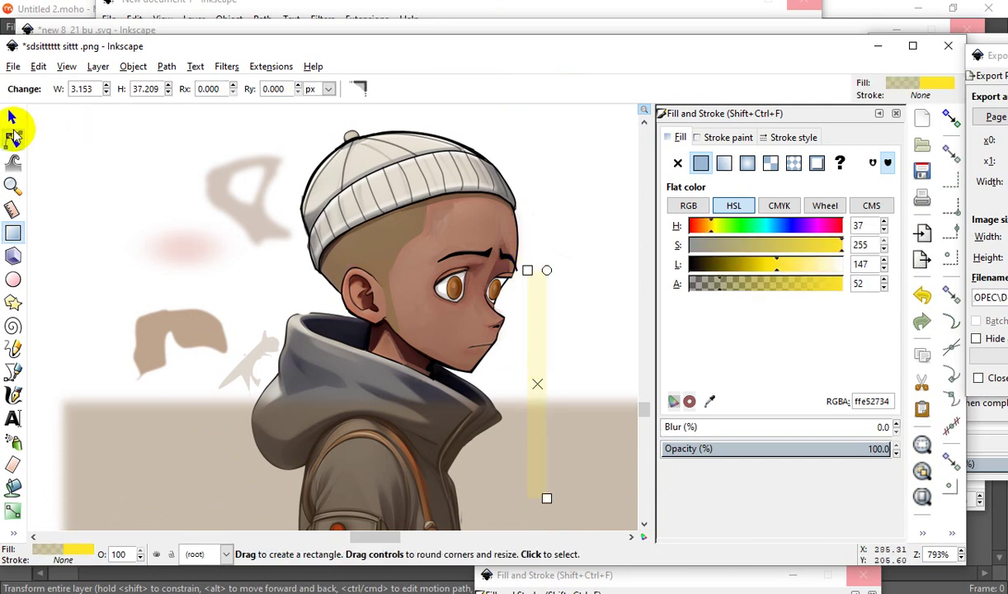
left_click(12, 117)
Move the translucent brown rectangle up over the boy's face and clothing, to about X 287.9, Y -11.9 px.
left_click(616, 491)
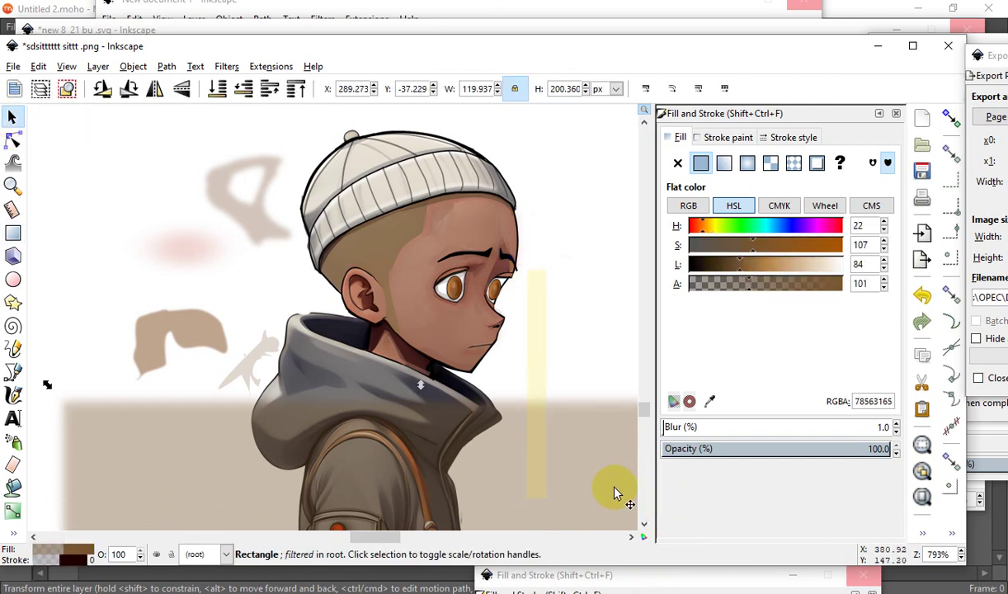
left_click_drag(590, 360, 597, 334)
left_click_drag(603, 256, 651, 175)
left_click_drag(654, 260, 608, 195)
left_click_drag(590, 328, 372, 422)
key("minus")
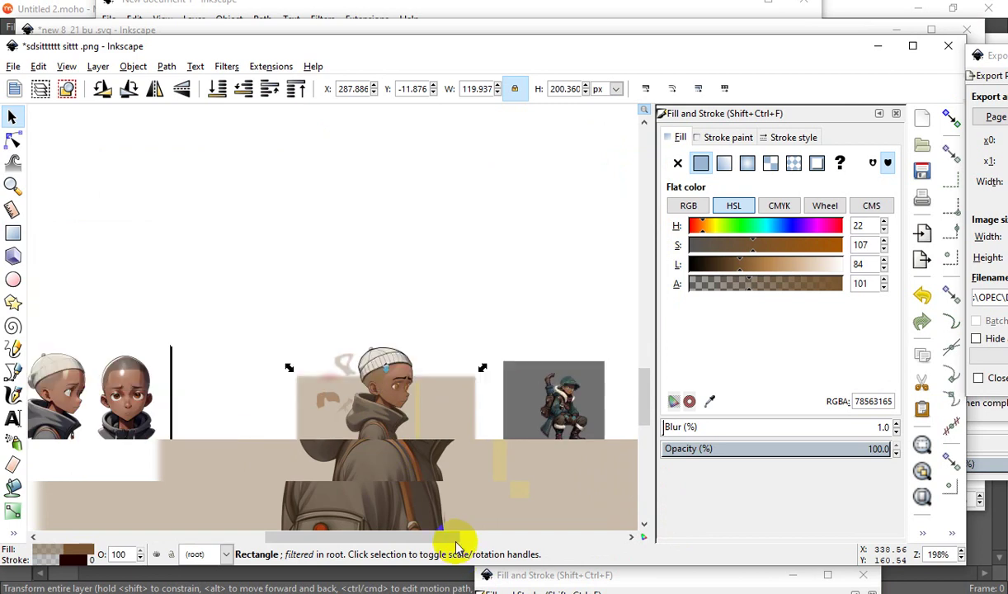
Draw a rectangle about 121 by 85 px above the beanie boy, with a hue 0 red fill and 25% blur.
left_click(12, 232)
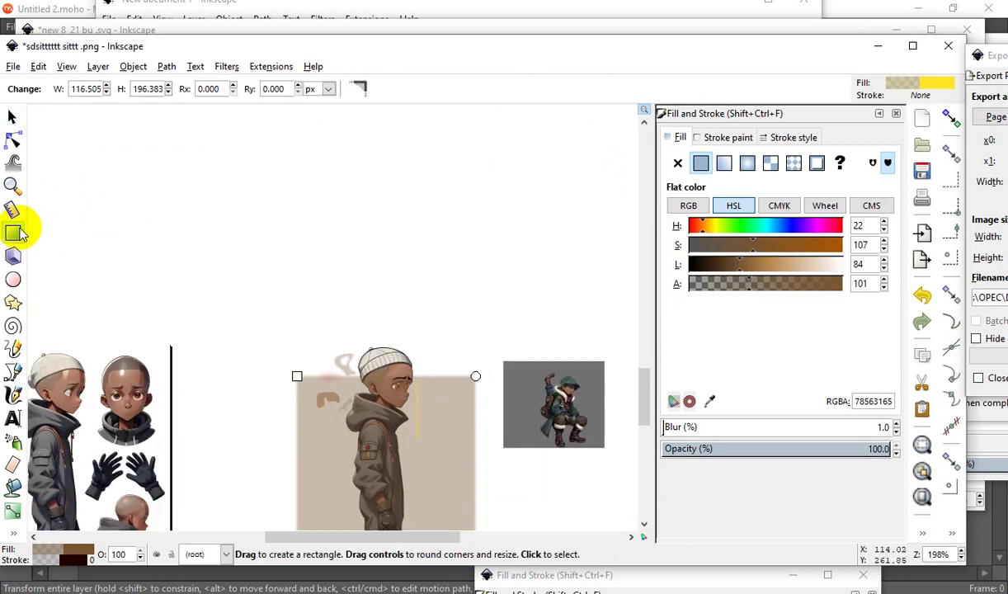
left_click_drag(323, 146, 509, 276)
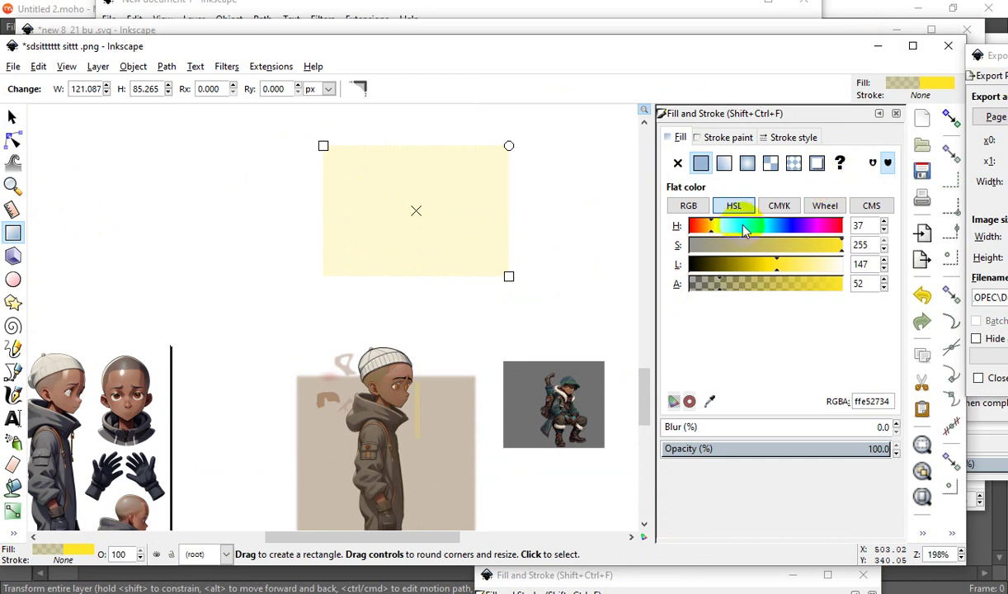
left_click(695, 226)
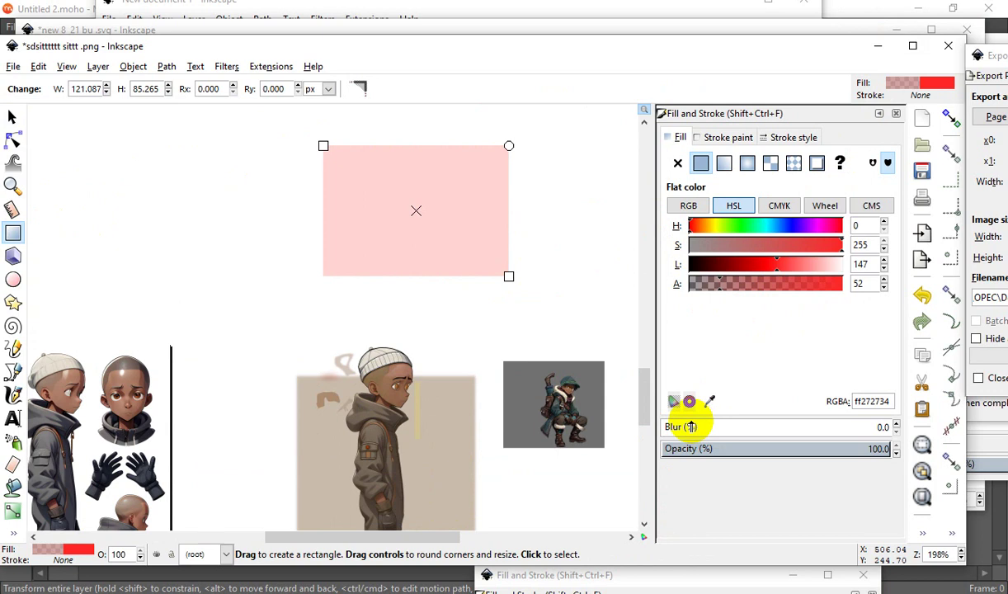
left_click_drag(676, 426, 716, 428)
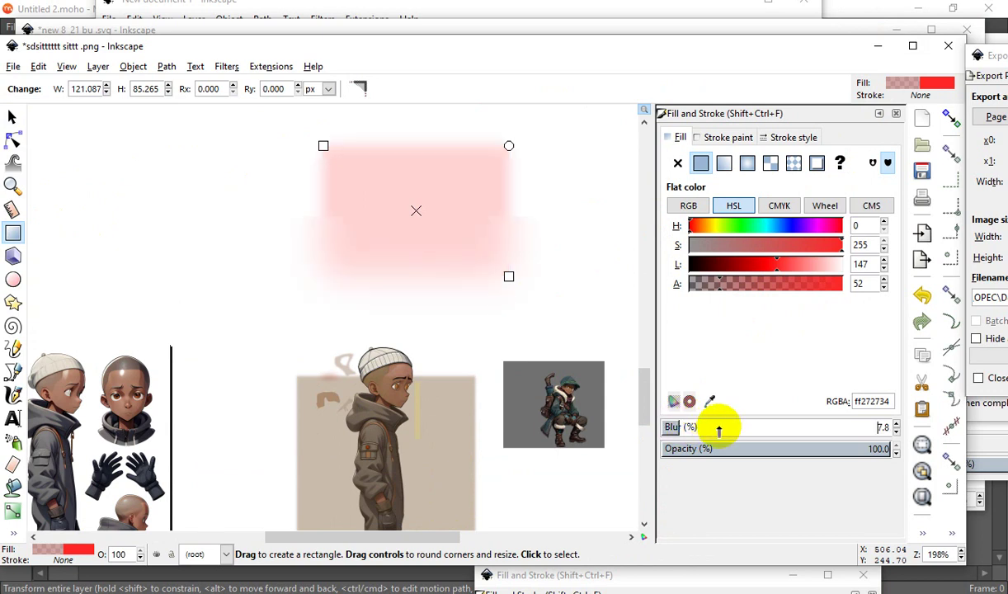
Move the blurred red rectangle down over the beanie boy, to about X 267.7, Y 105.7 px.
left_click(11, 117)
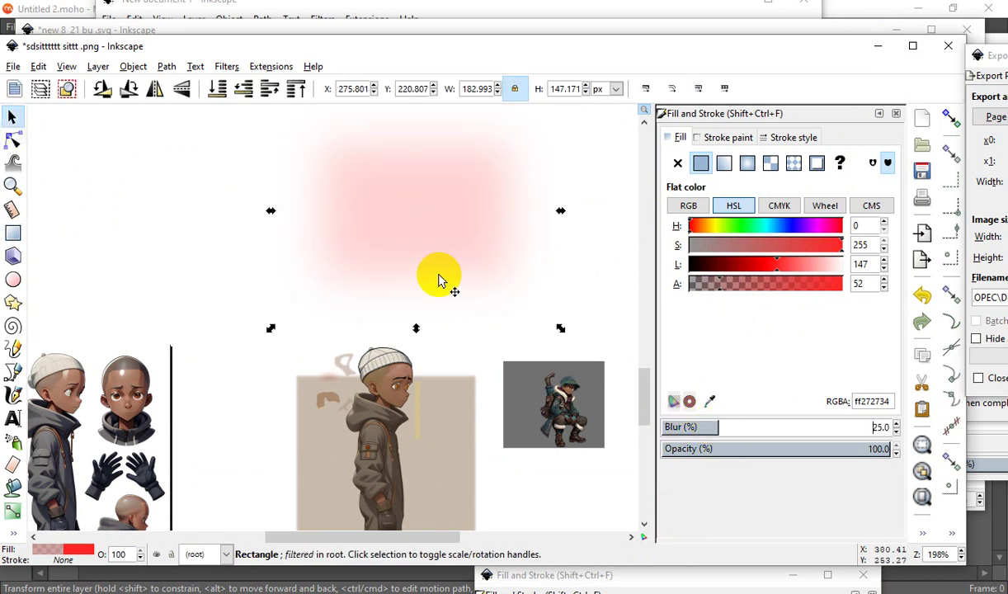
left_click_drag(457, 214, 452, 431)
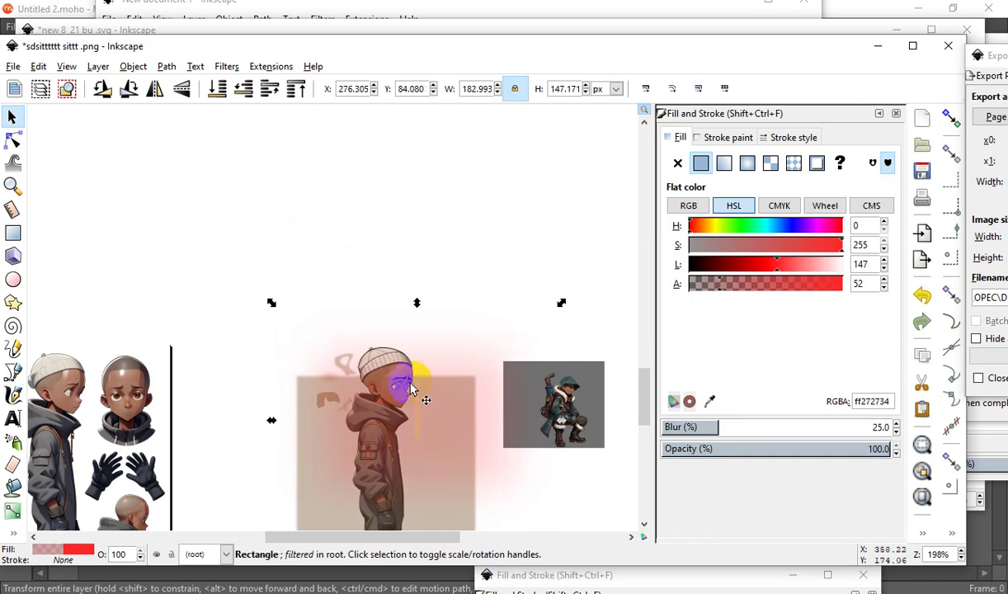
scroll(429, 386, "up", 2)
scroll(452, 346, "up", 1)
left_click_drag(461, 392, 457, 304)
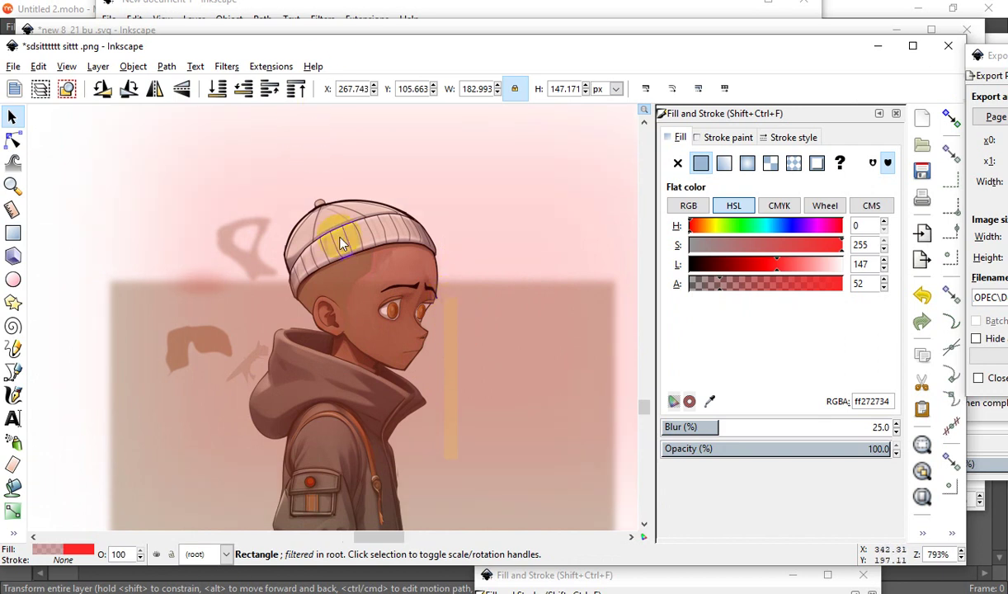
scroll(355, 276, "up", 2)
left_click(355, 289)
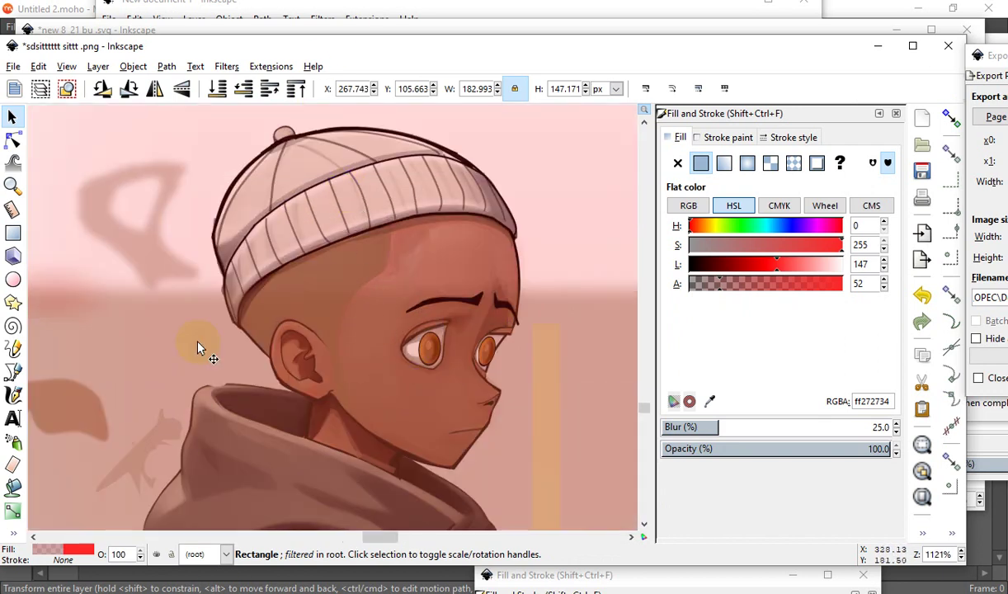
Switch to Moho and move the snowy robot image layer below the cornfield scene, to about X 0.01, Y -2.26.
left_click(594, 591)
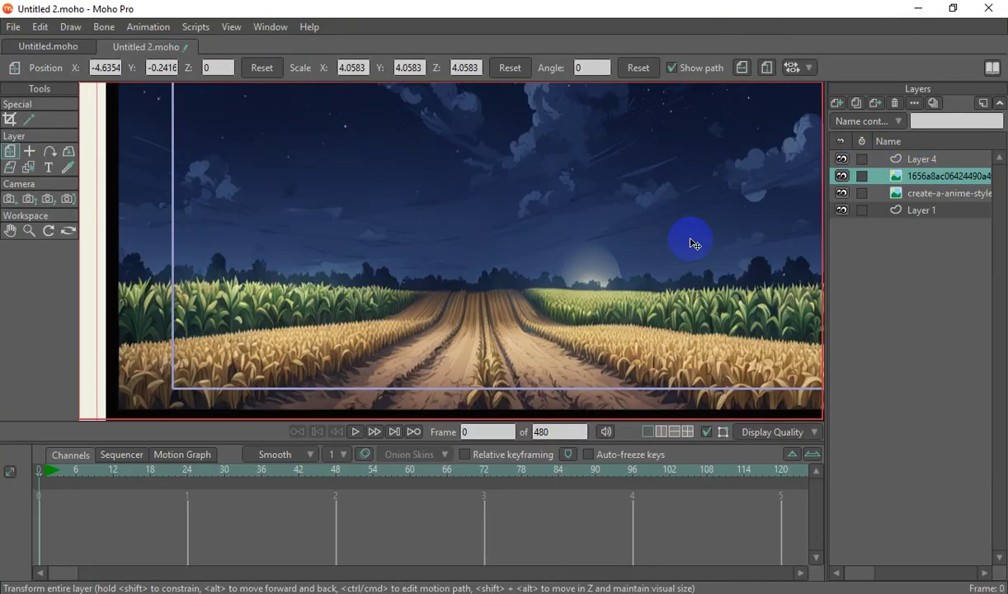
scroll(544, 353, "down", 3)
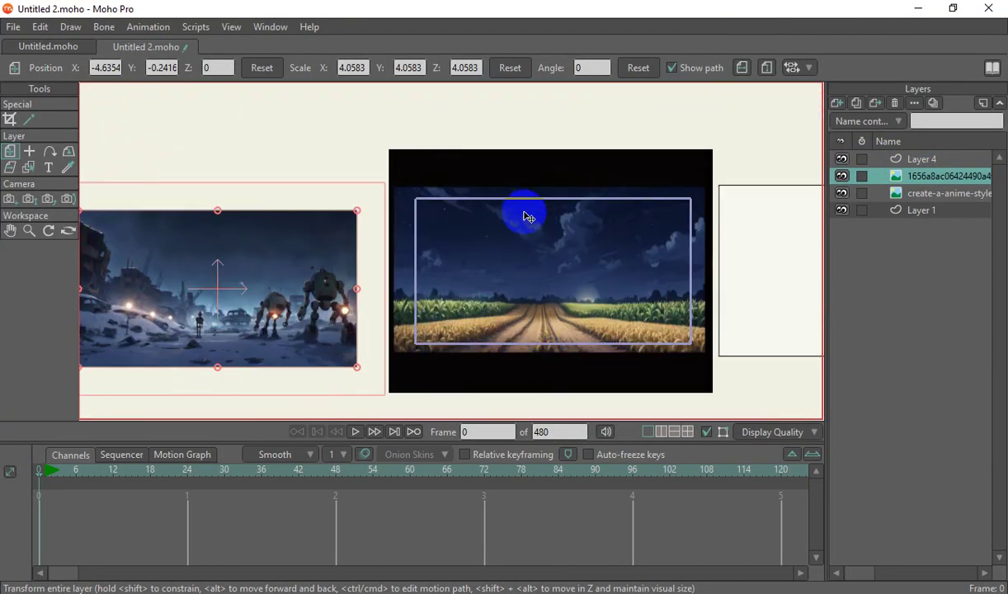
scroll(540, 297, "up", 2)
scroll(652, 241, "up", 1)
scroll(377, 178, "down", 2)
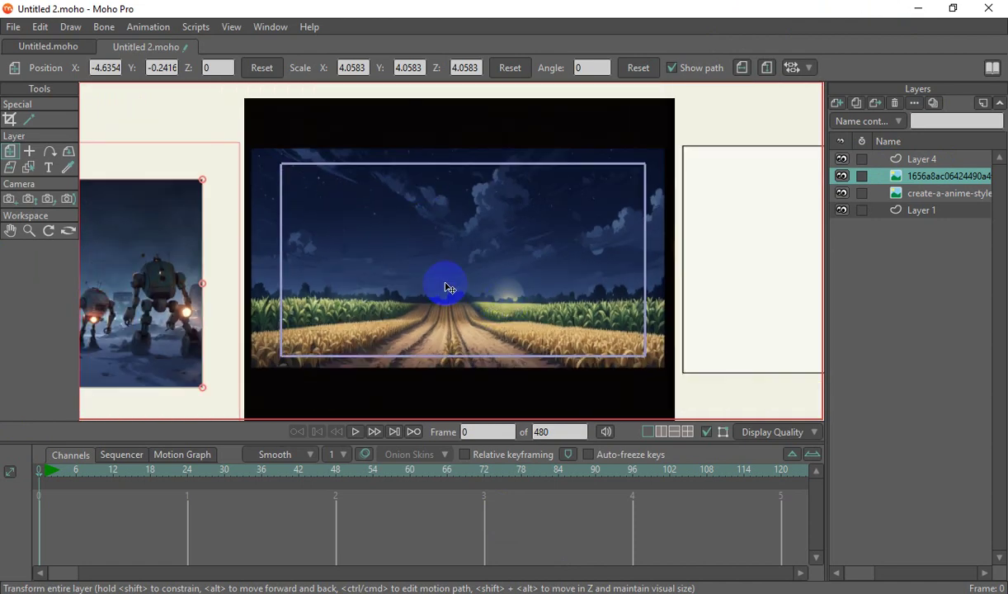
left_click_drag(621, 277, 944, 183)
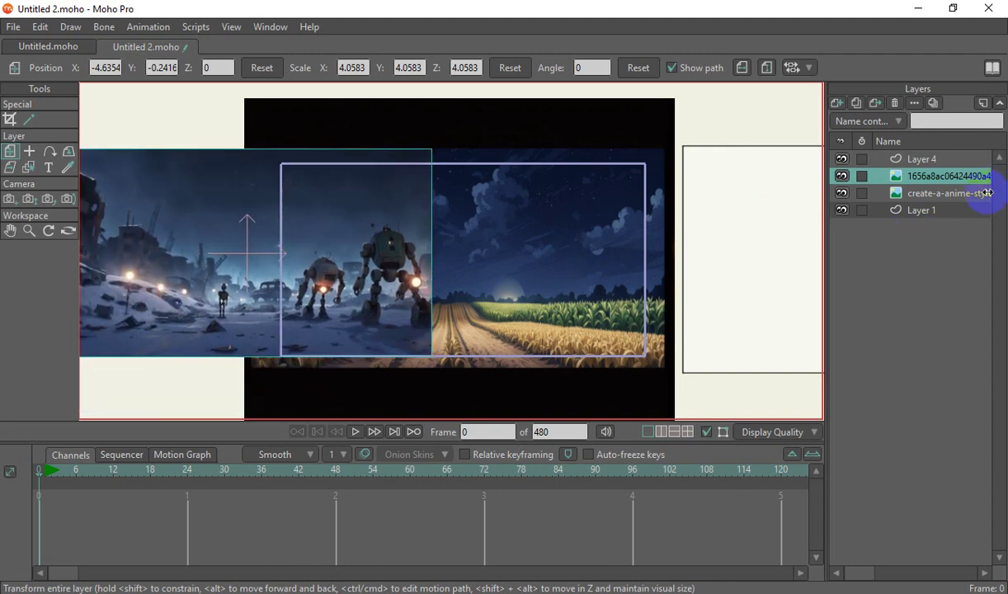
left_click_drag(268, 223, 390, 308)
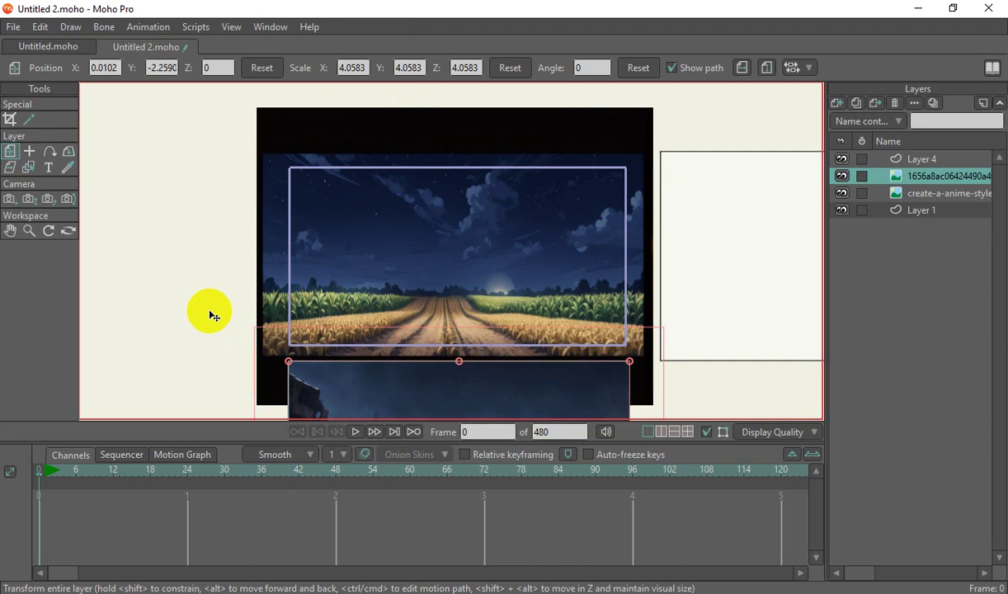
scroll(561, 266, "up", 2)
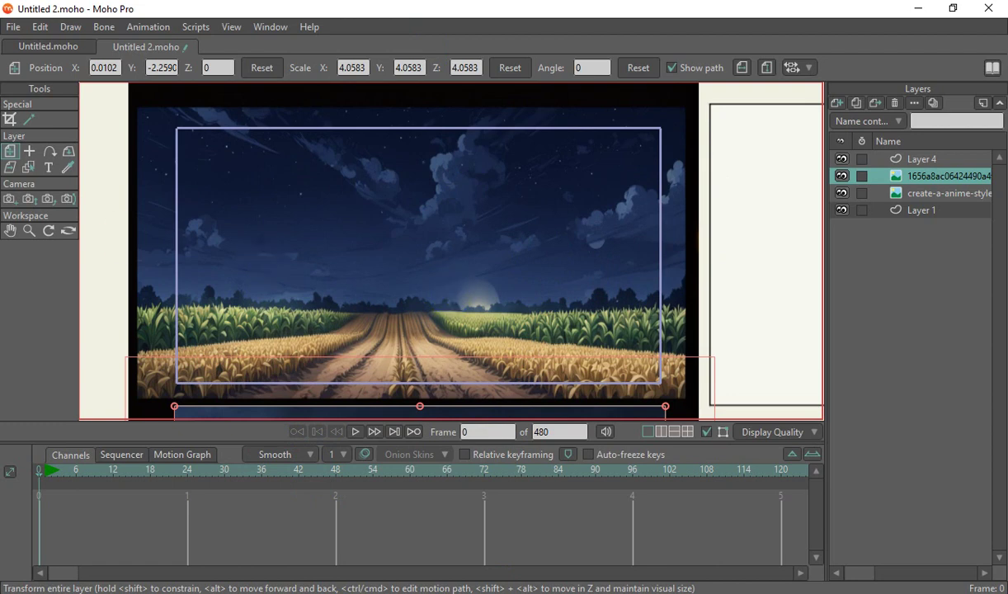
Return to the character drawing in Inkscape and recolour the blurred rectangle over the boy blue, hue 169.
key("alt+Tab")
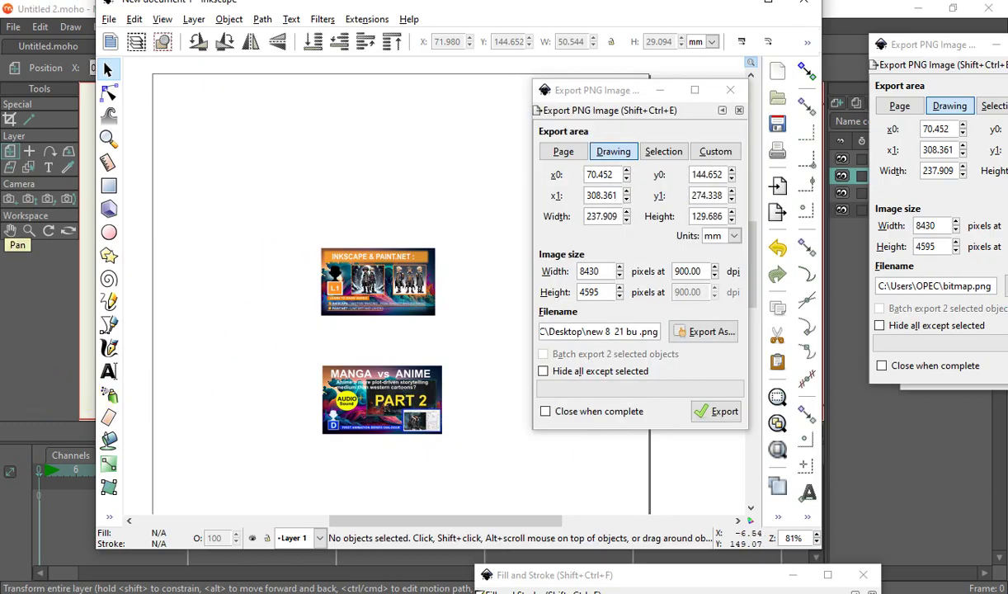
key("alt+Tab")
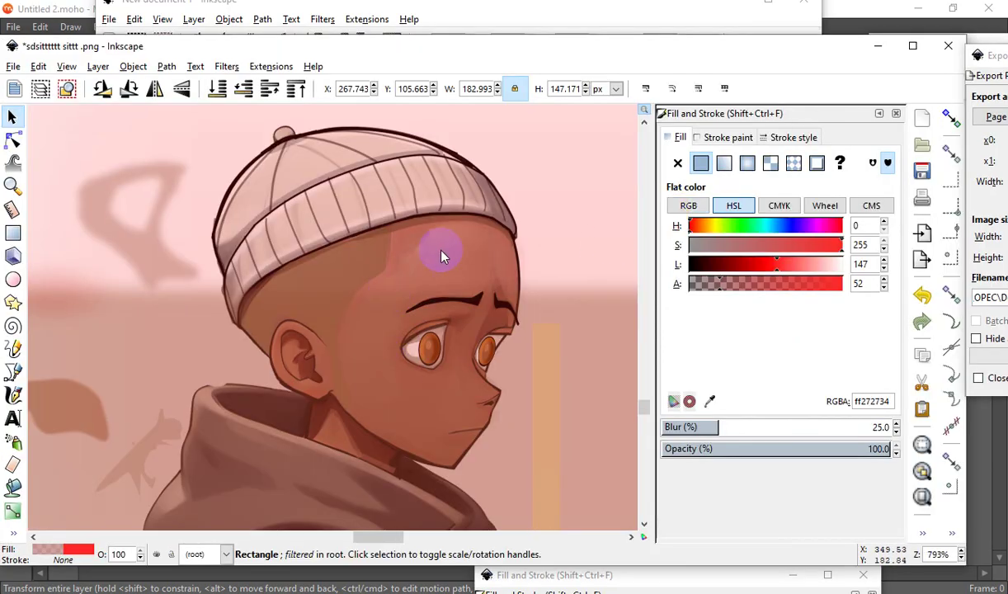
scroll(429, 236, "down", 3)
scroll(483, 334, "up", 1)
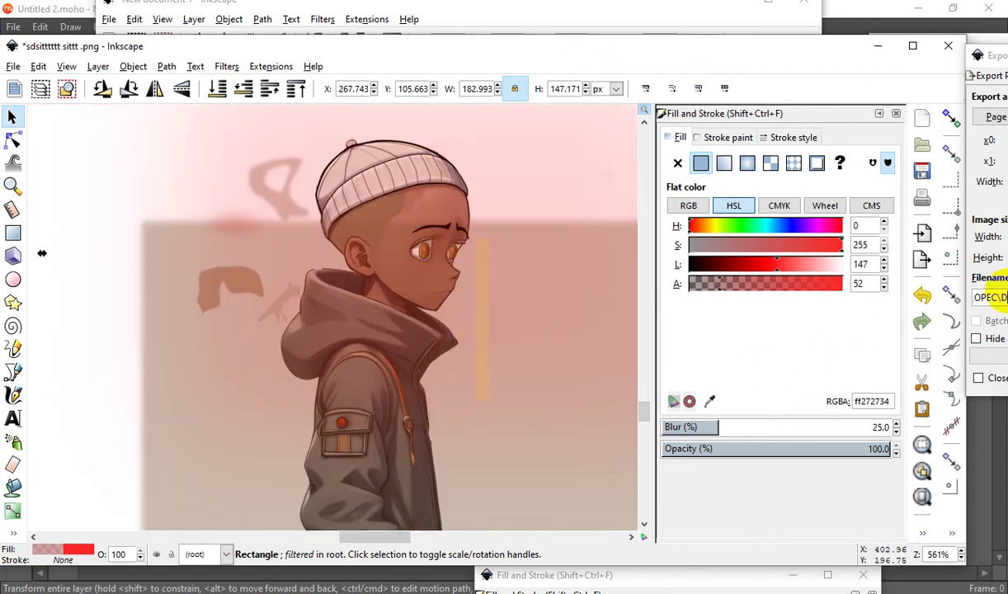
left_click(792, 233)
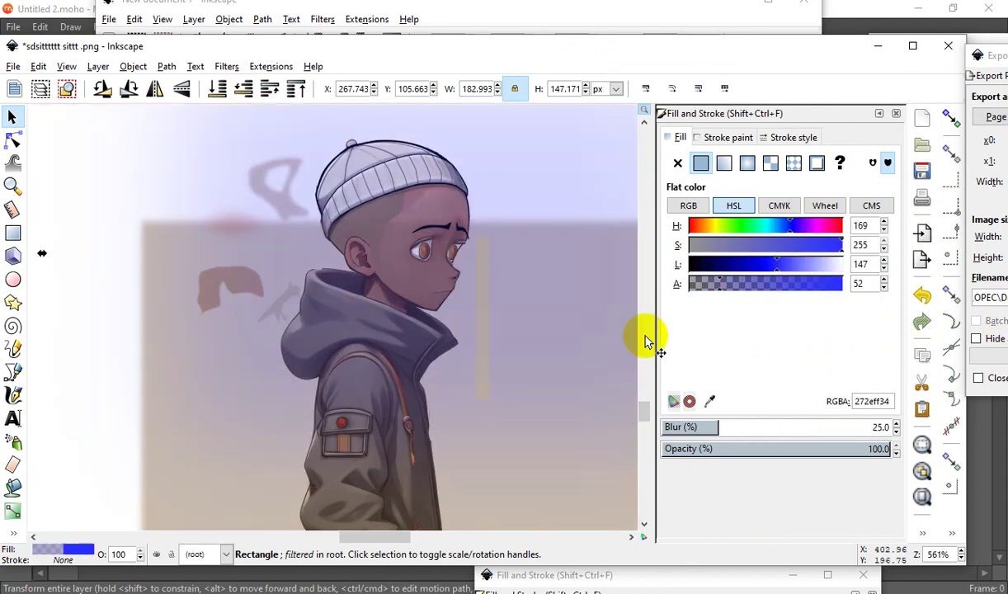
scroll(535, 259, "up", 2)
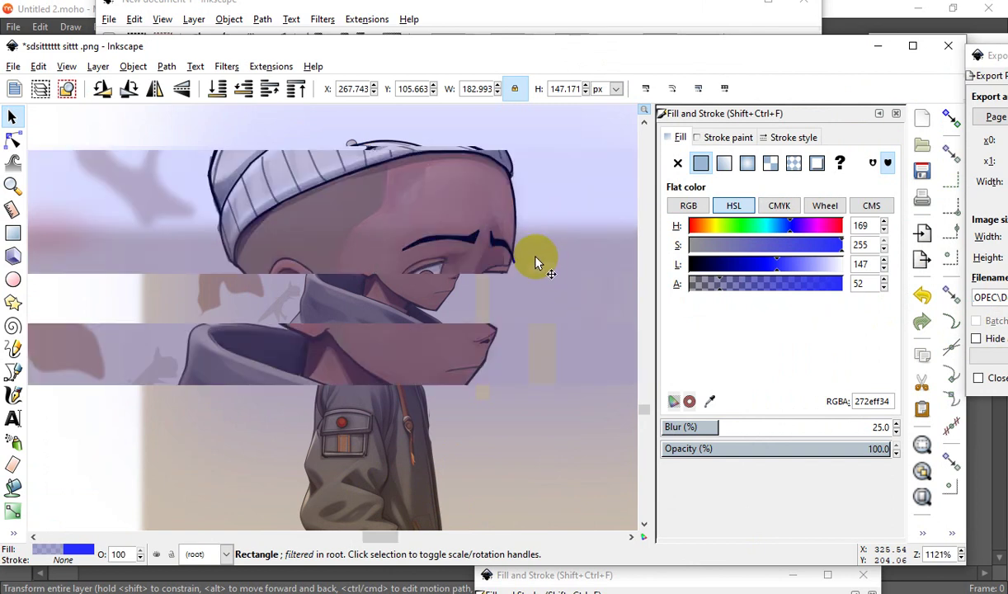
Recolour the blurred rectangle orange with hue 13 and move it to about X 252.2, Y 86.1 px.
left_click(697, 225)
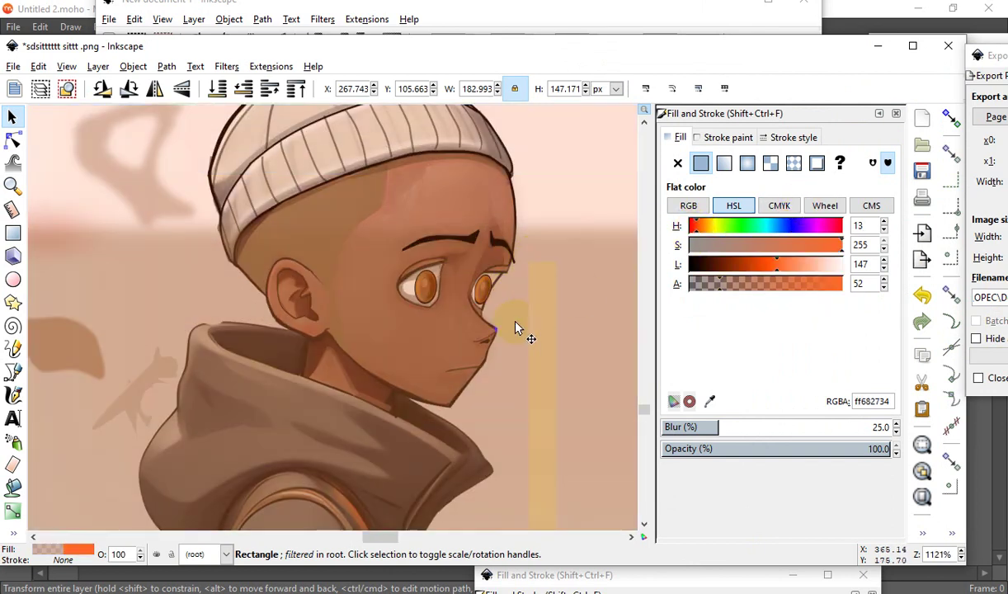
left_click(435, 371)
left_click(487, 238)
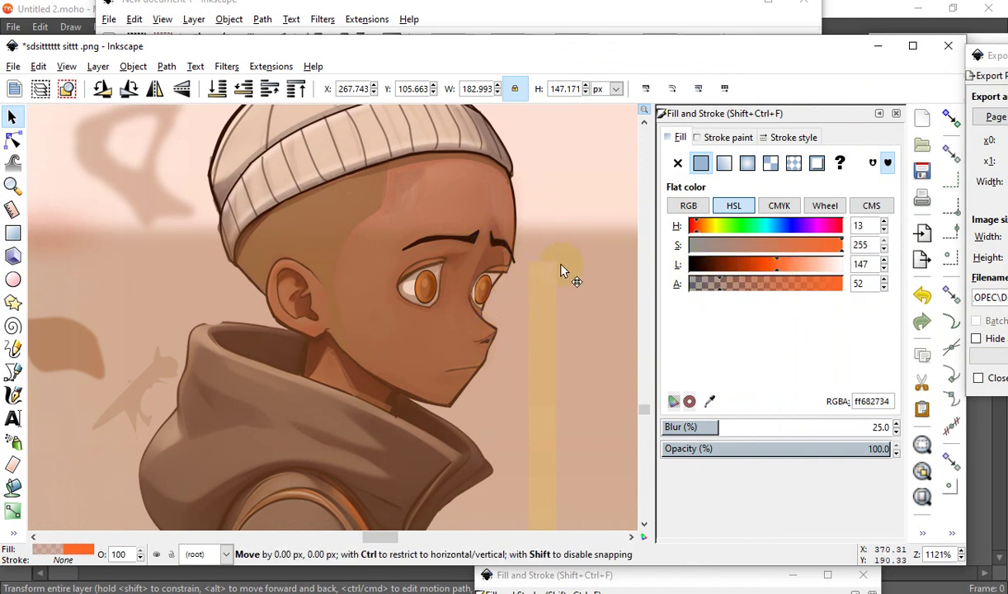
left_click_drag(624, 345, 709, 400)
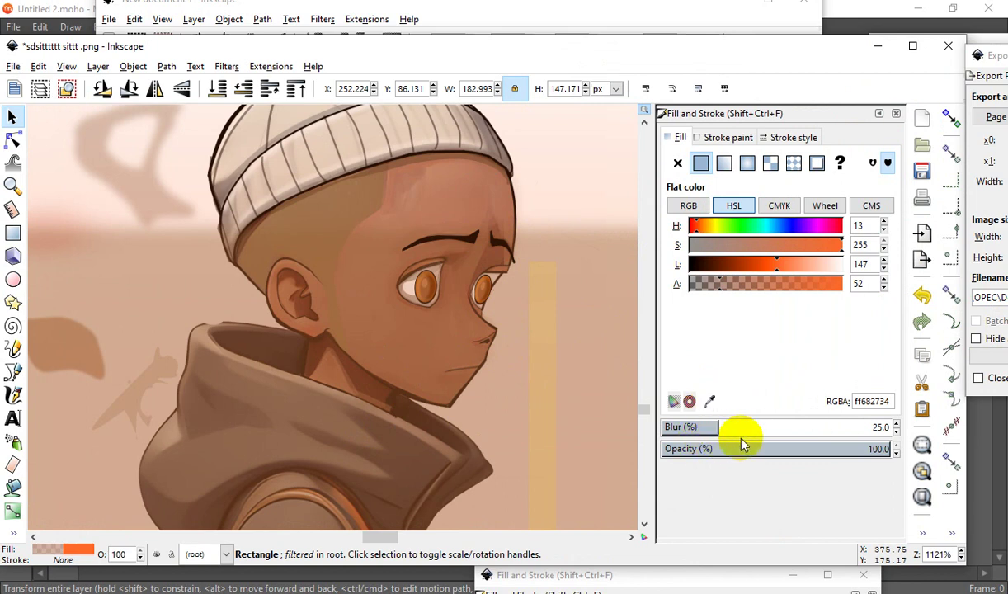
Change the blurred orange rectangle's fill to a linear gradient fading to transparent across the boy.
left_click(723, 163)
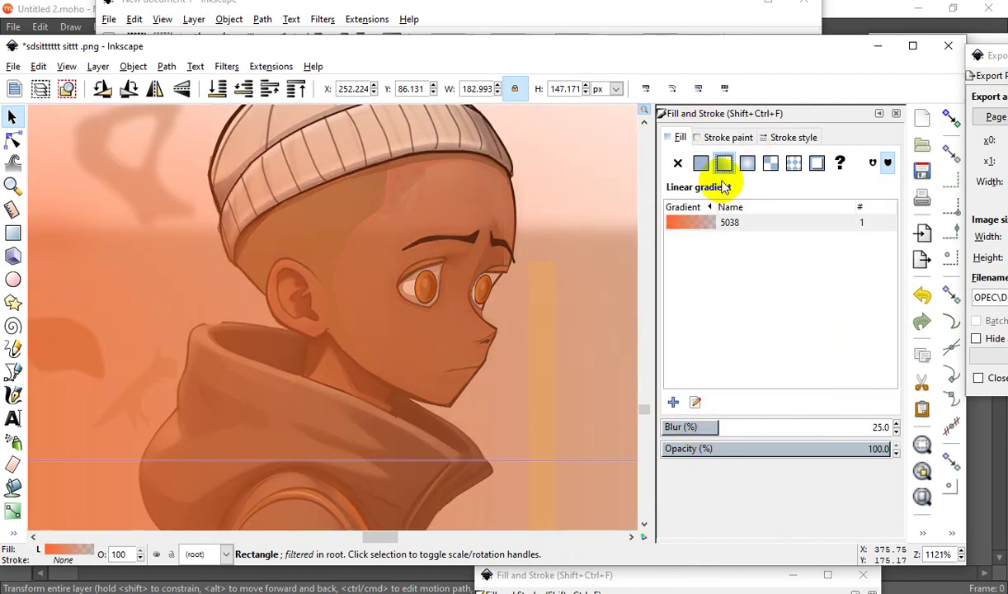
scroll(466, 305, "down", 2)
scroll(466, 306, "down", 1)
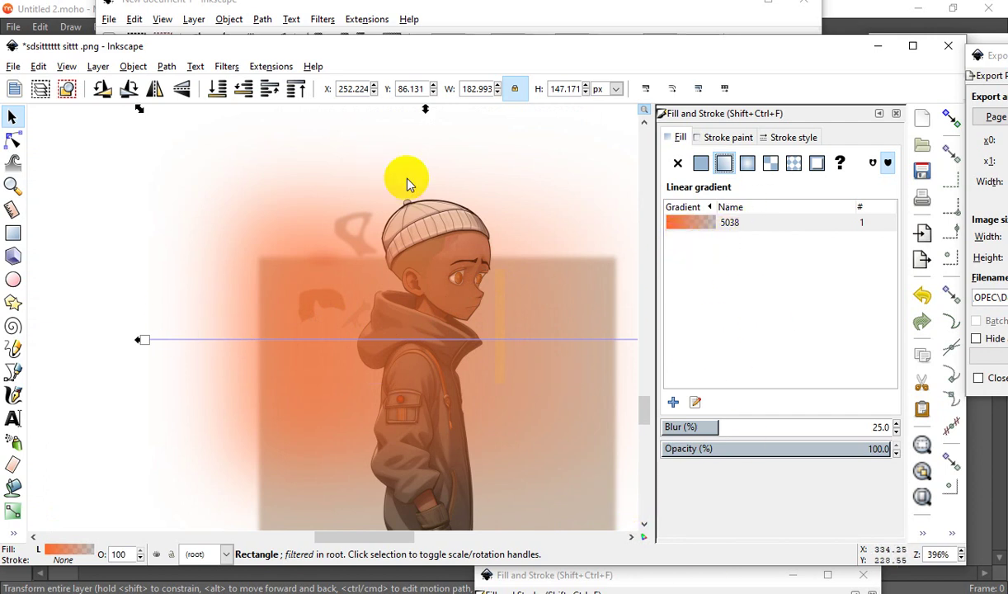
left_click(328, 309)
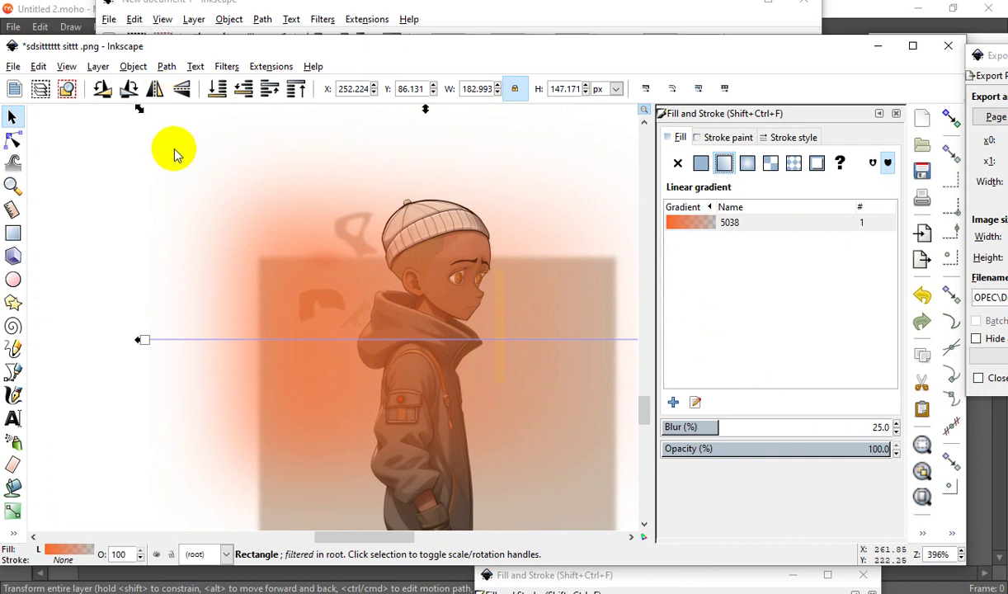
scroll(140, 191, "down", 2)
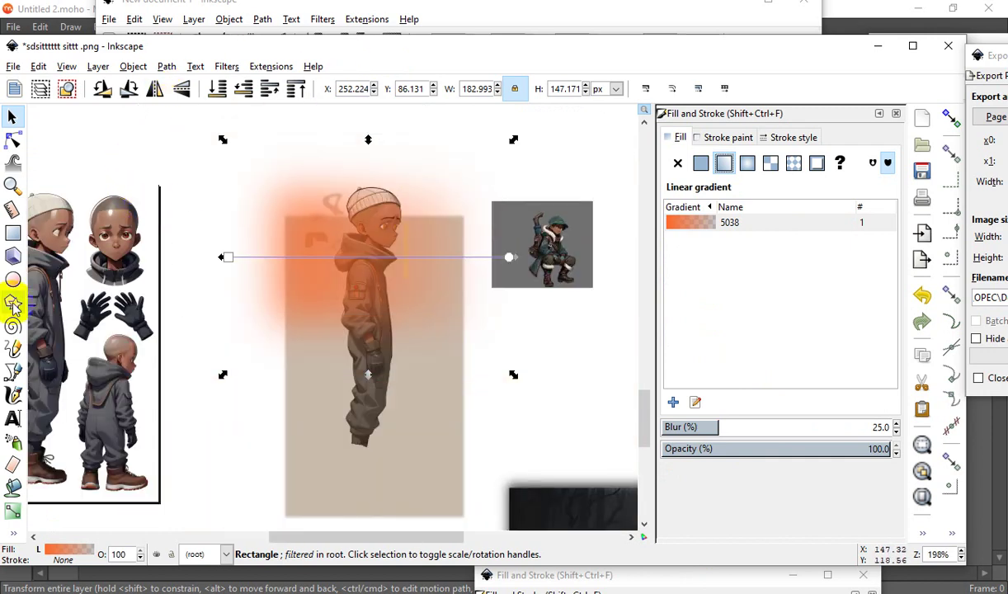
Move the blurred red 8-node path in the dark forest scene onto the seated boy, to about X 428.4, Y -109.2 px.
scroll(135, 274, "down", 1)
scroll(462, 495, "up", 5)
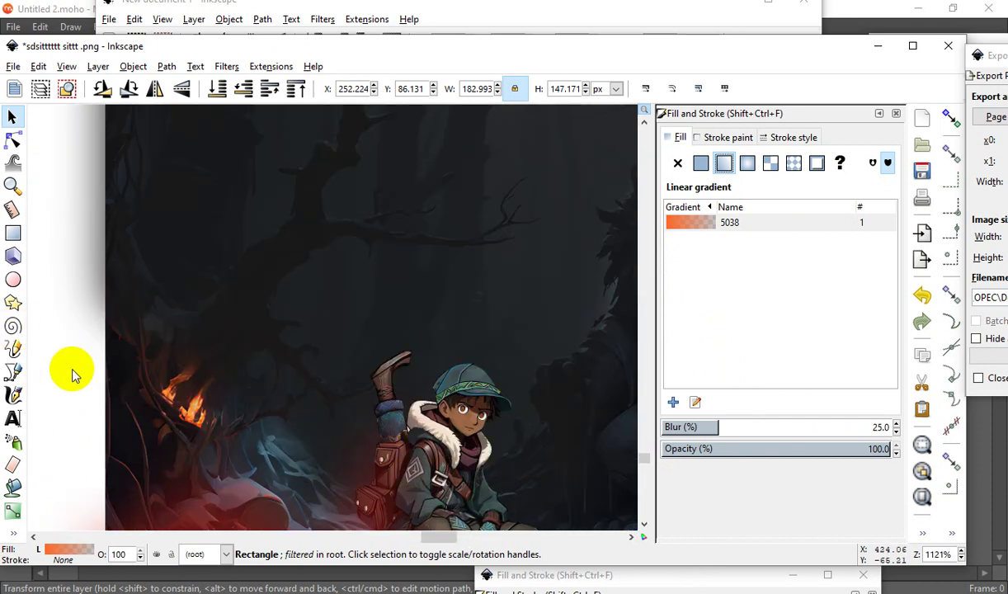
scroll(427, 322, "down", 2)
scroll(537, 409, "down", 1)
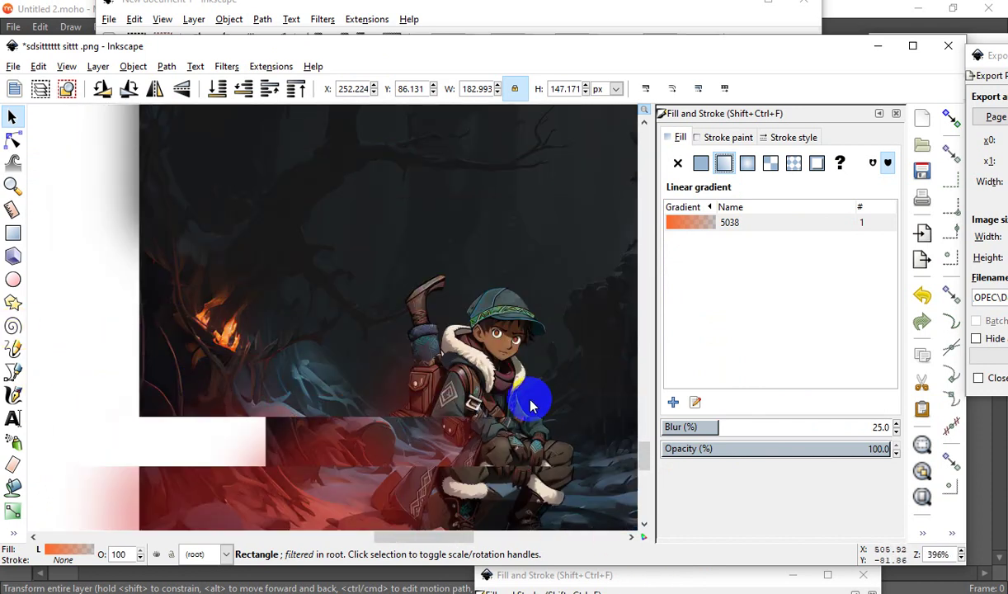
left_click_drag(384, 476, 507, 443)
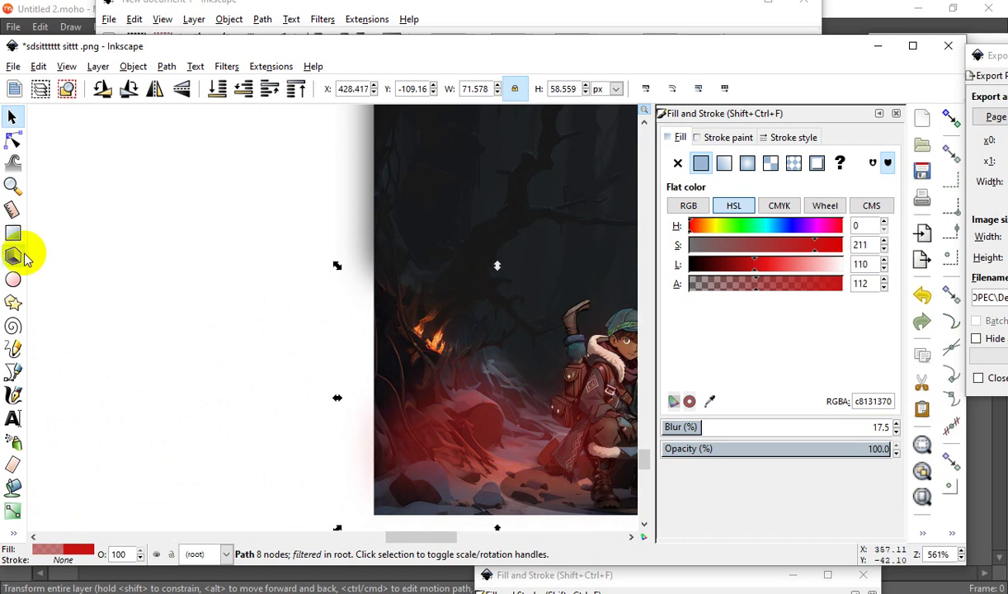
key("minus")
key("plus")
key("plus")
key("plus")
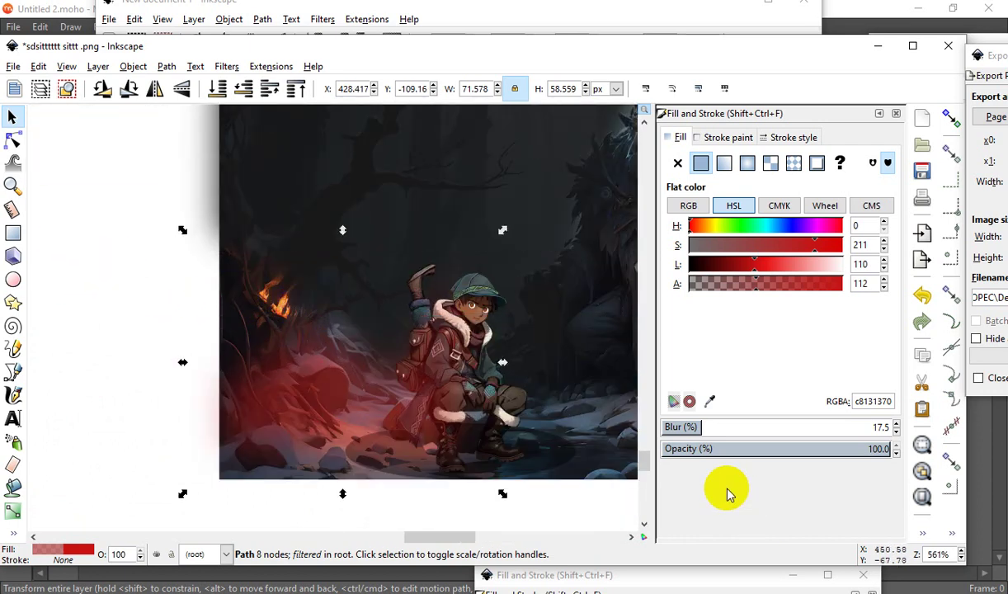
Shift the blurred red path away from the seated boy toward the fire, to about X 422.4, Y -108.0 px.
left_click_drag(225, 467, 218, 347)
key("minus")
key("minus")
key("minus")
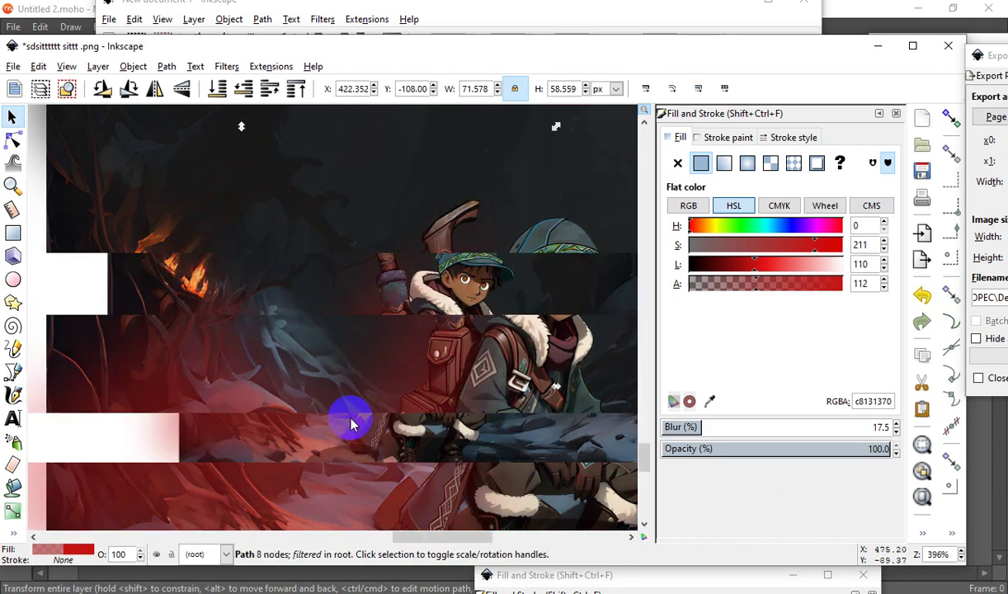
scroll(477, 258, "up", 1, "ctrl")
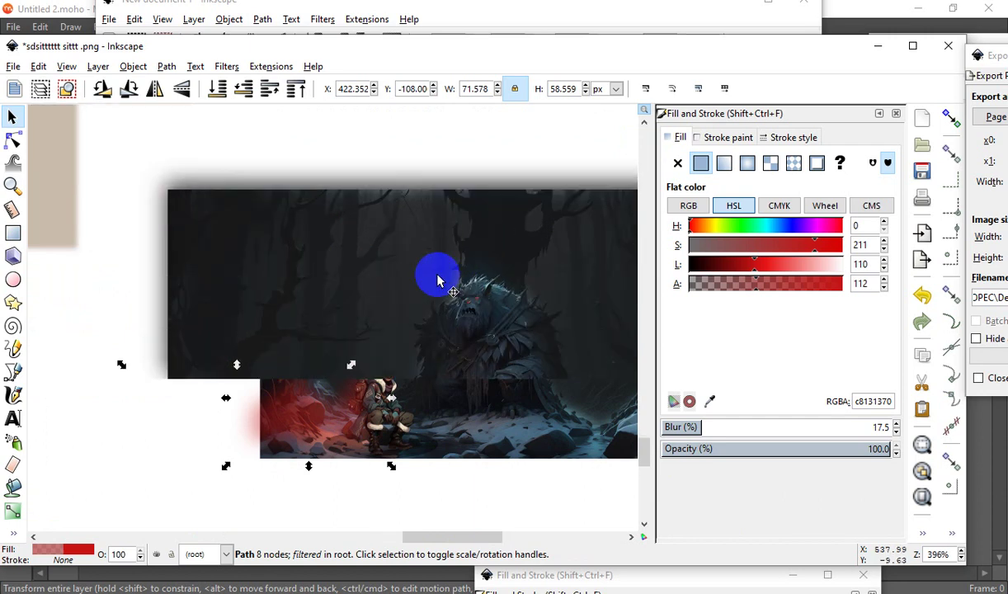
Move the dark 14-node shading path off the forest scene and back over it, to about X 430.0, Y -107.4 px.
left_click_drag(310, 294, 646, 90)
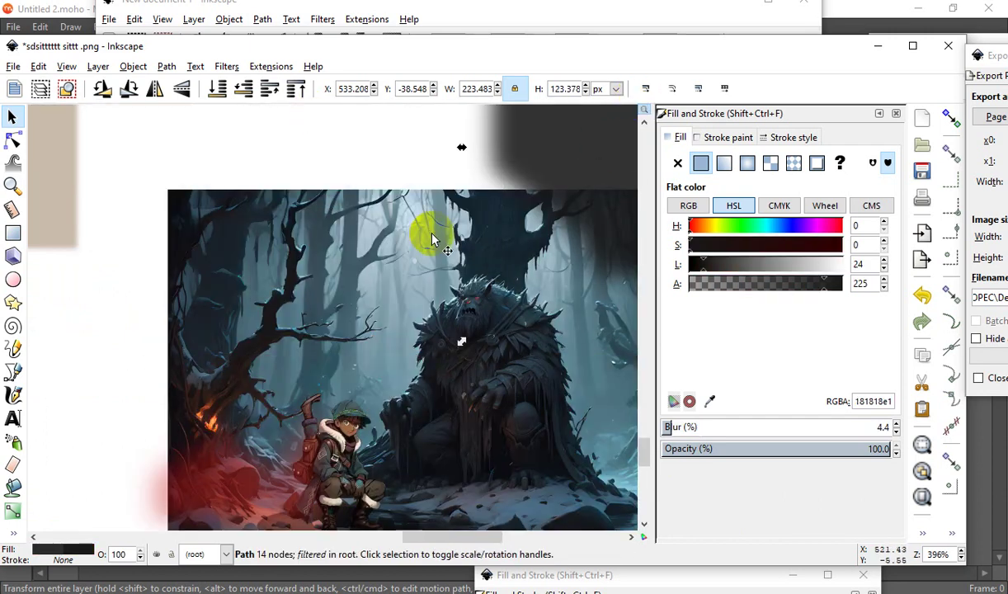
left_click_drag(508, 156, 230, 386)
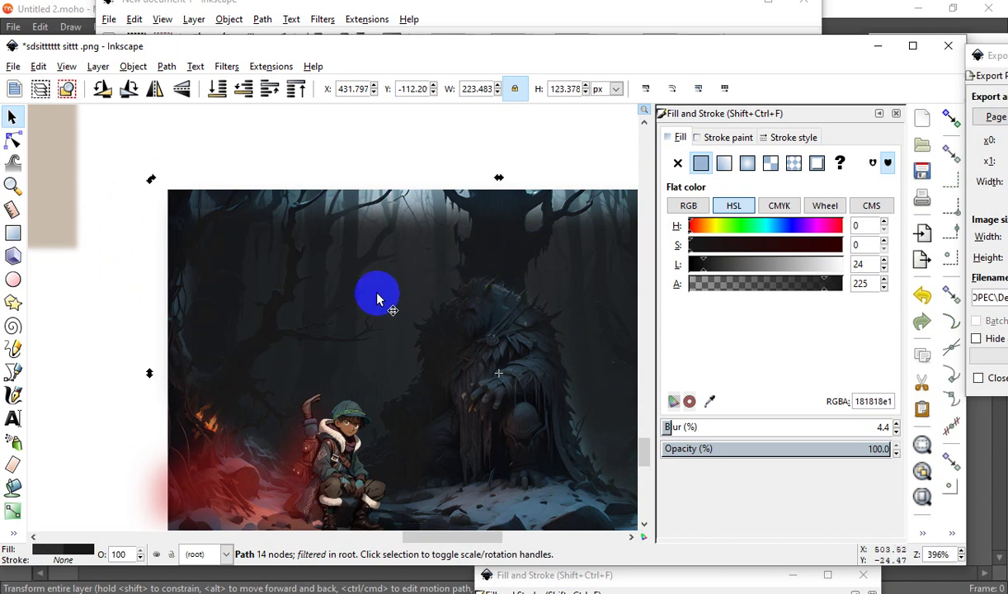
left_click_drag(374, 291, 366, 275)
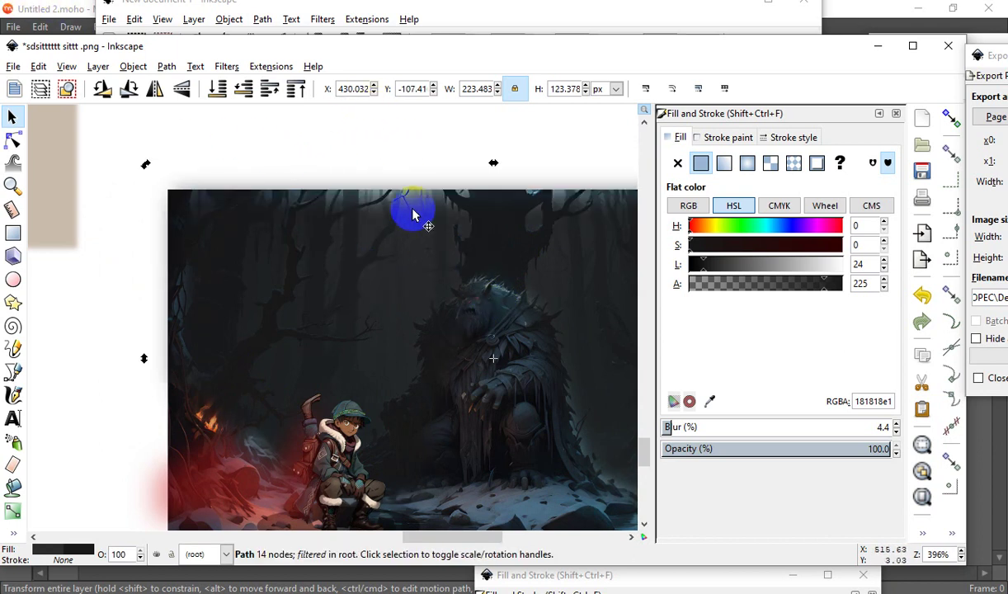
Switch to Moho's cornfield night scene in Untitled 2.moho and select Layer 4.
left_click(72, 9)
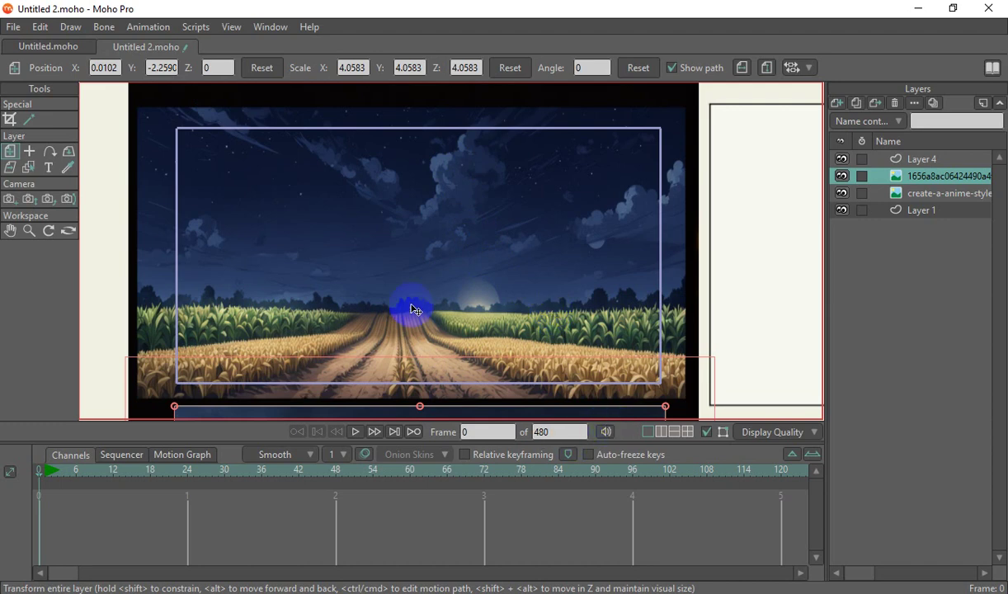
key("alt+Tab")
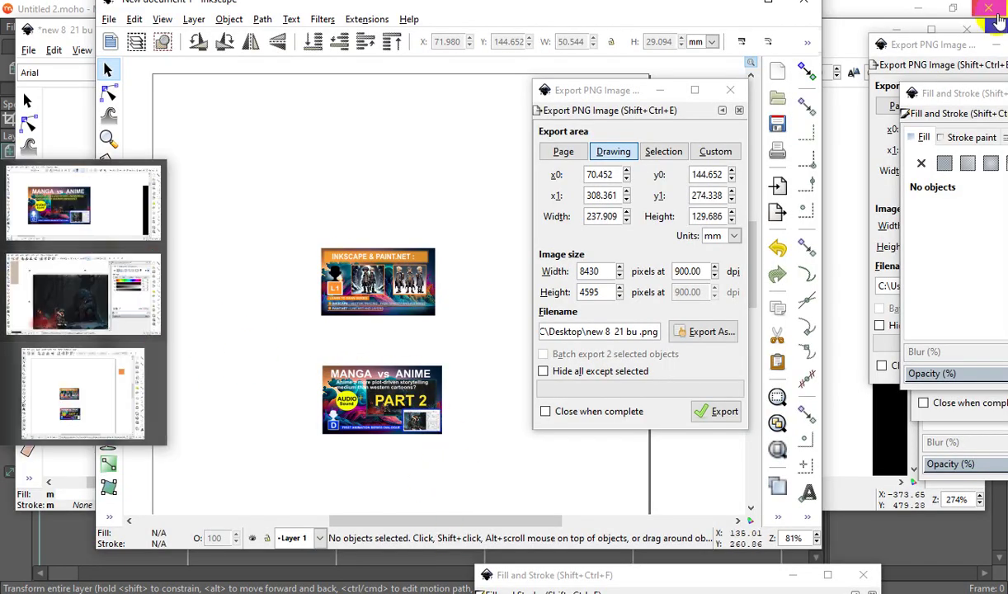
key("alt+Tab")
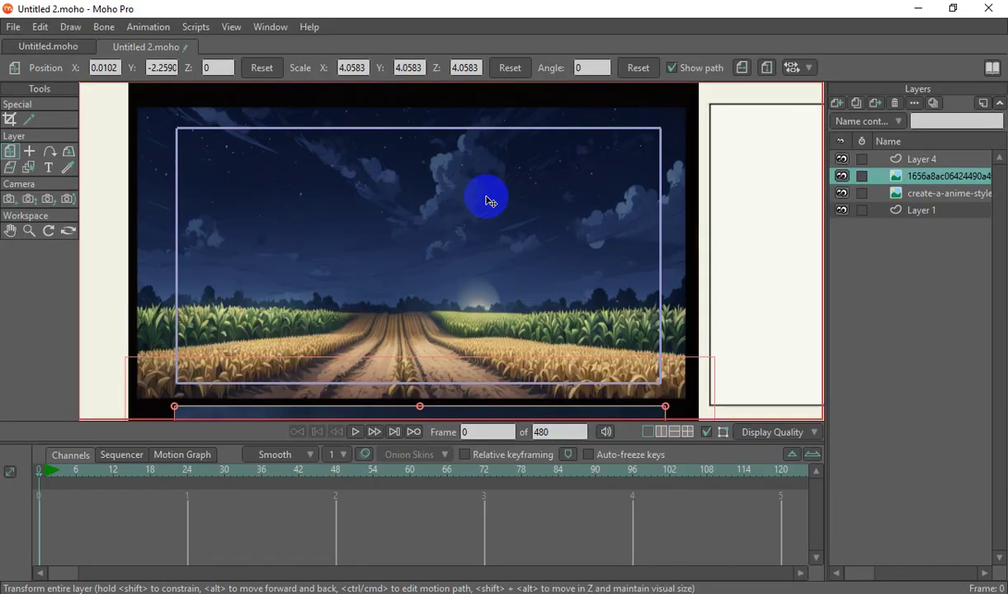
left_click(906, 159)
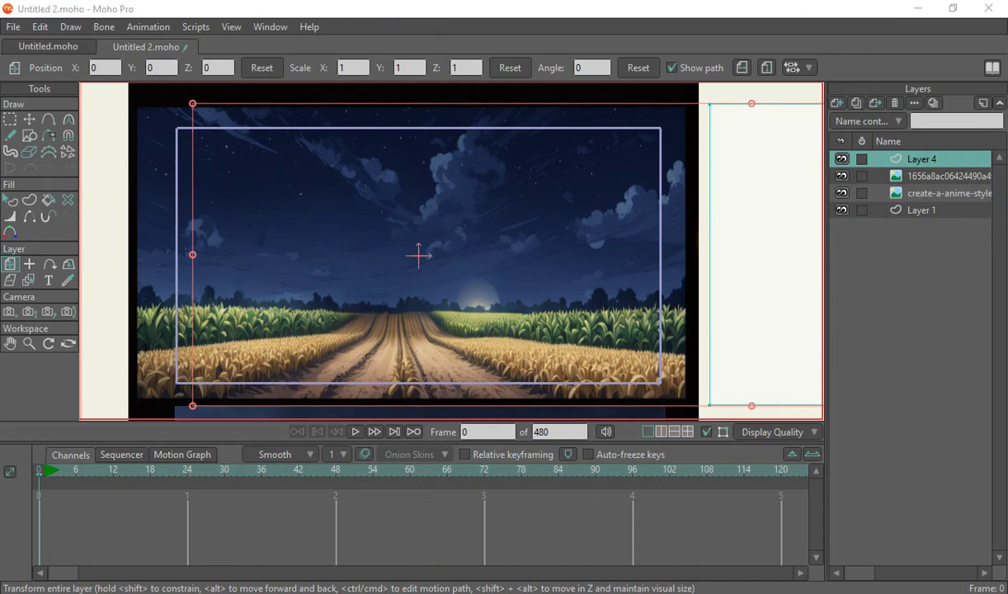
key("super+alt+d")
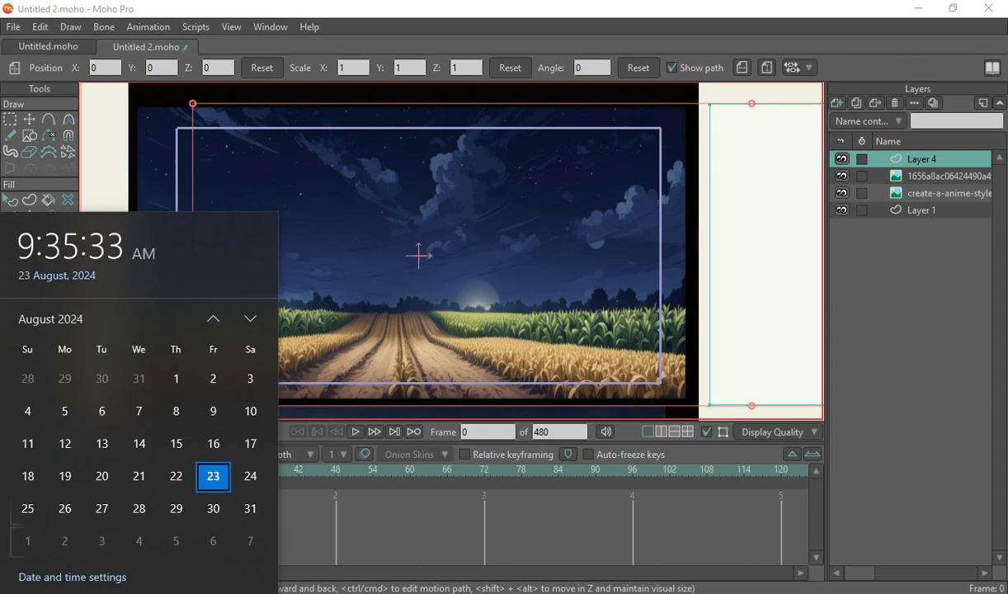
key("Escape")
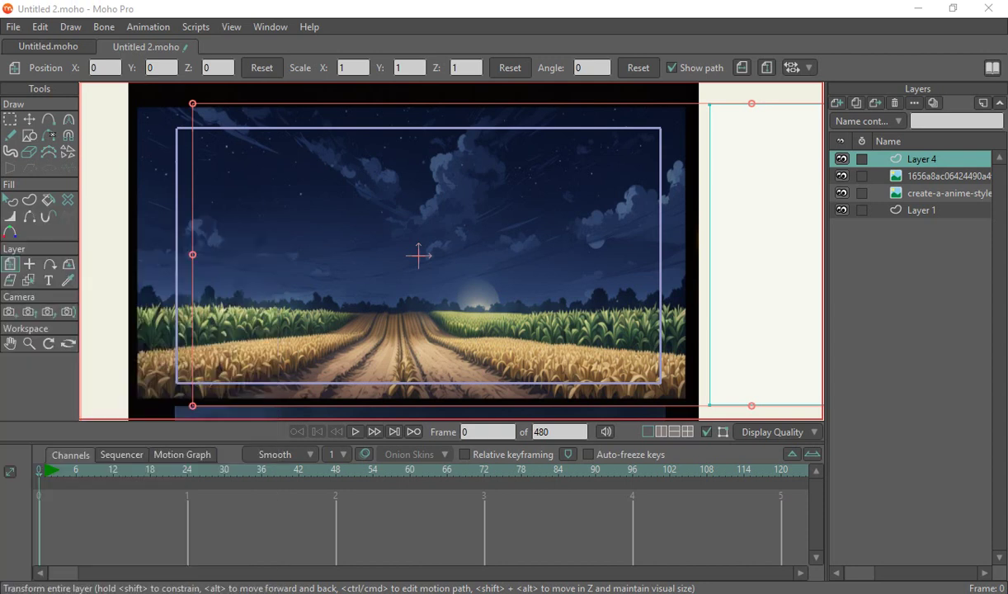